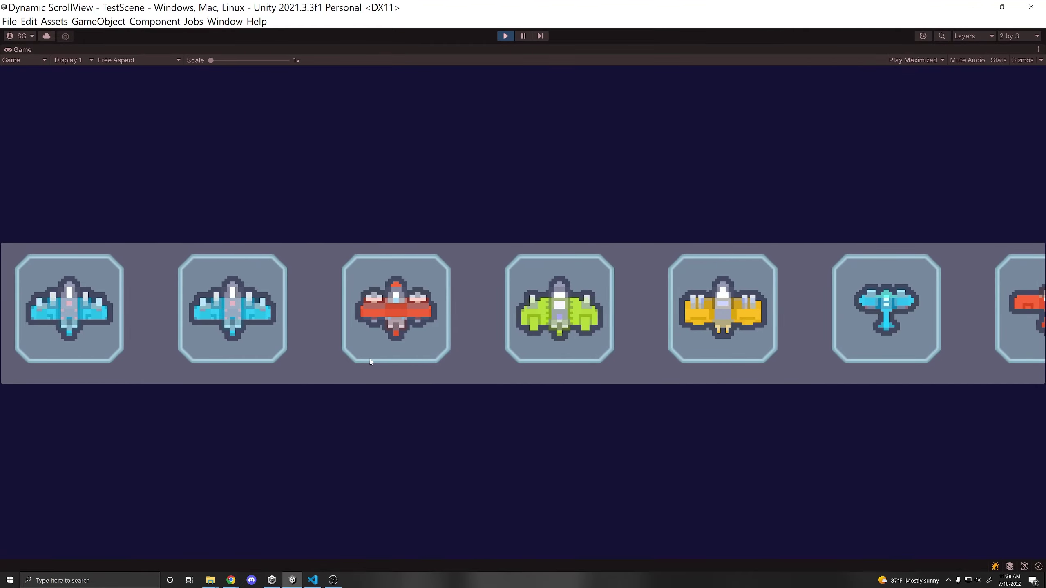
Scroll horizontally through the spaceship items in the running TestScene.
left_click_drag(619, 348, 422, 349)
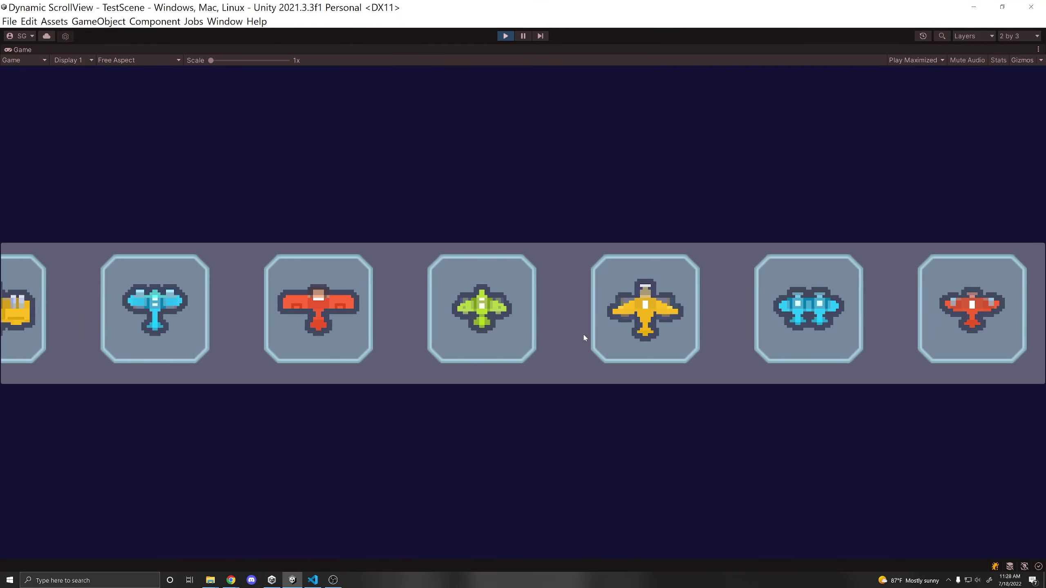
left_click_drag(699, 338, 403, 344)
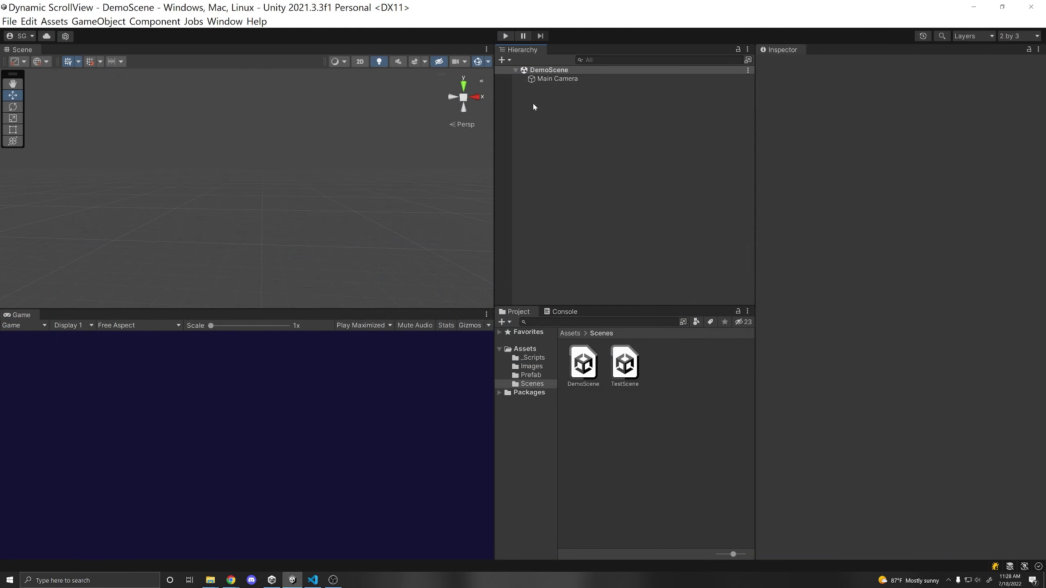
Add a UI Scroll View to DemoScene.
right_click(534, 104)
mouse_move(637, 345)
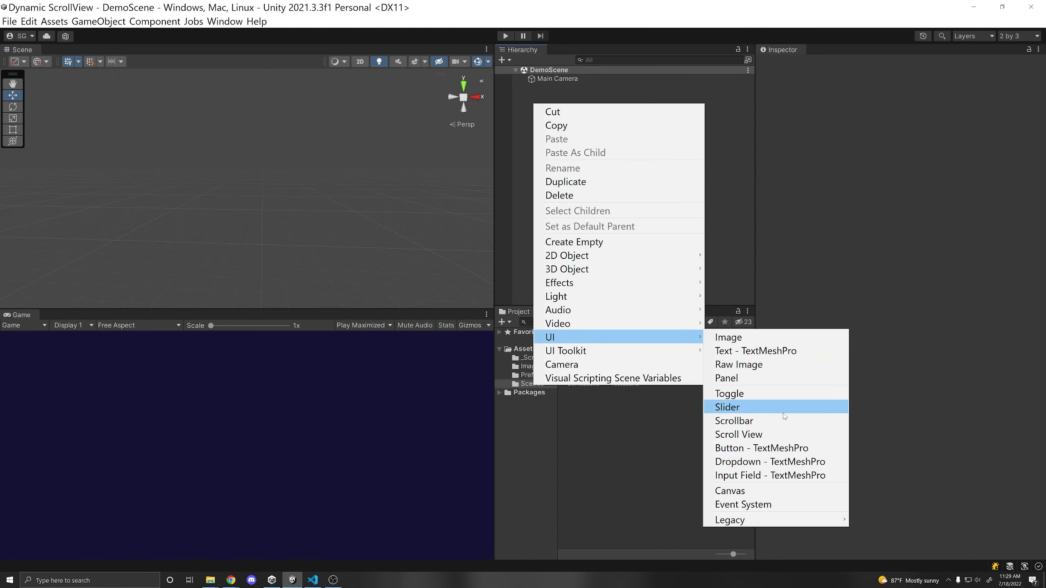
left_click(786, 435)
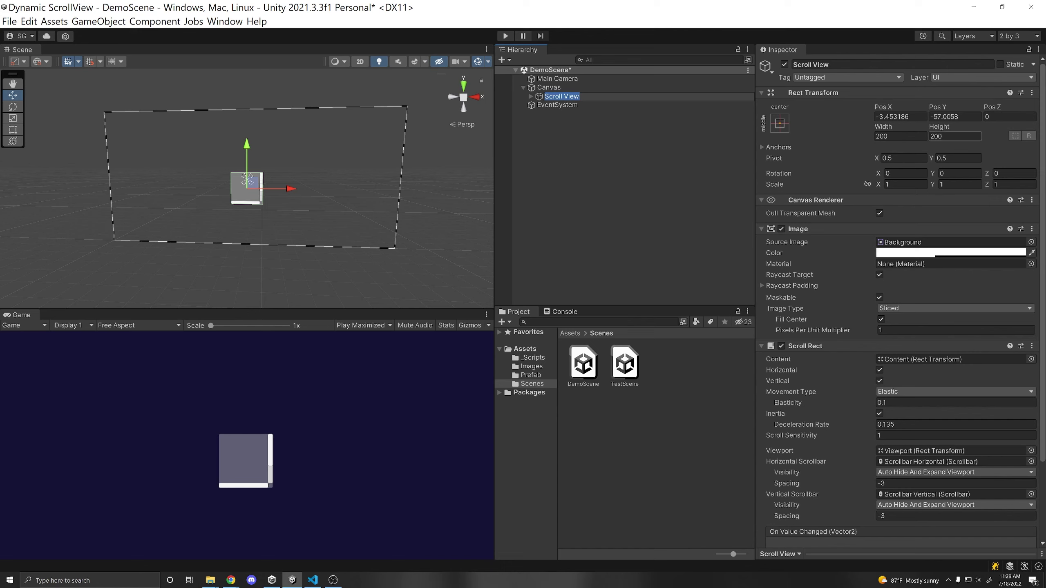
Set the Scroll View's width to 1920.
left_click_drag(878, 127, 153, 533)
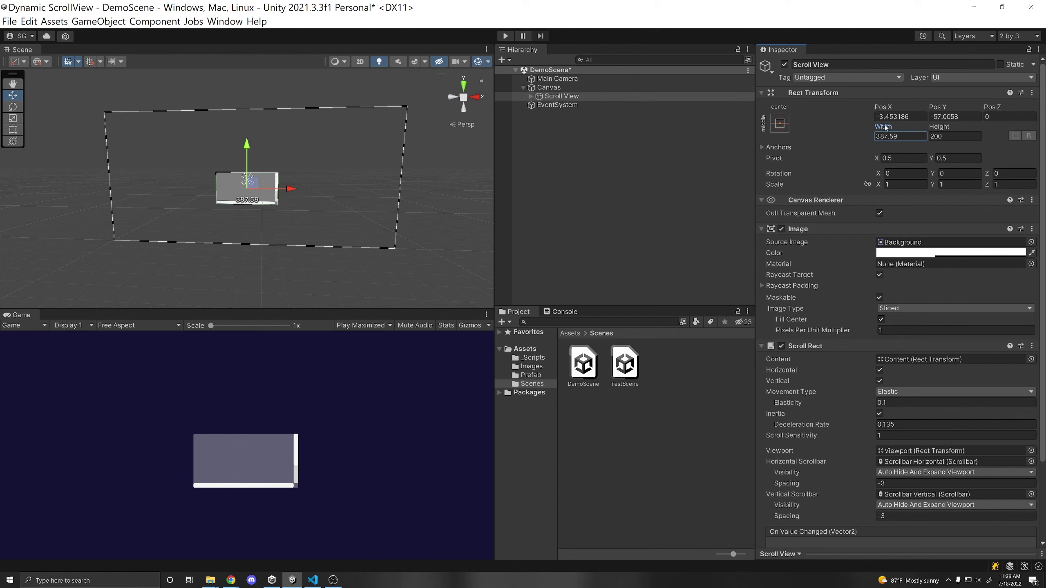
left_click_drag(885, 128, 11, 134)
left_click(899, 136)
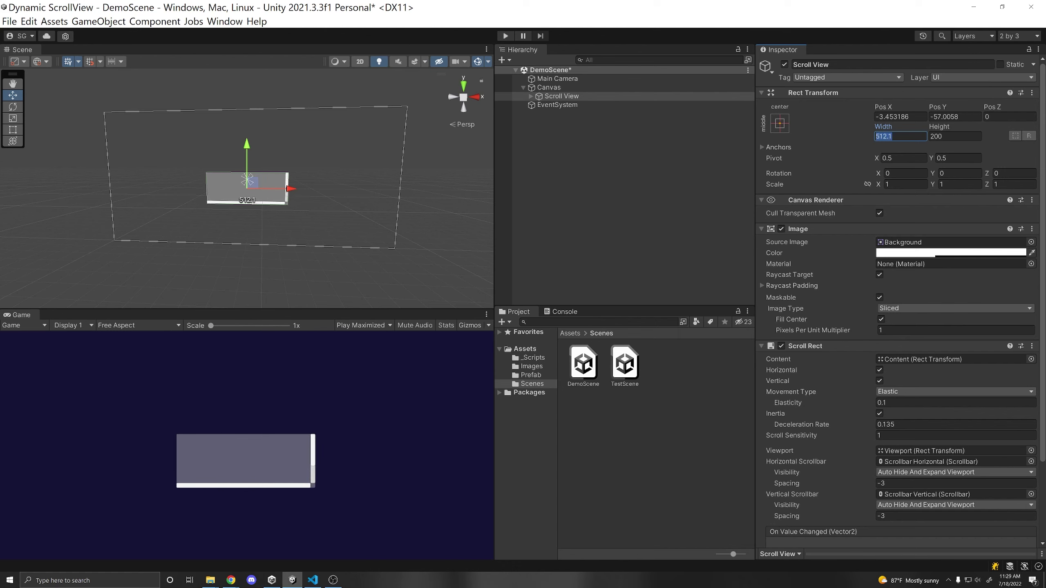
type("1920")
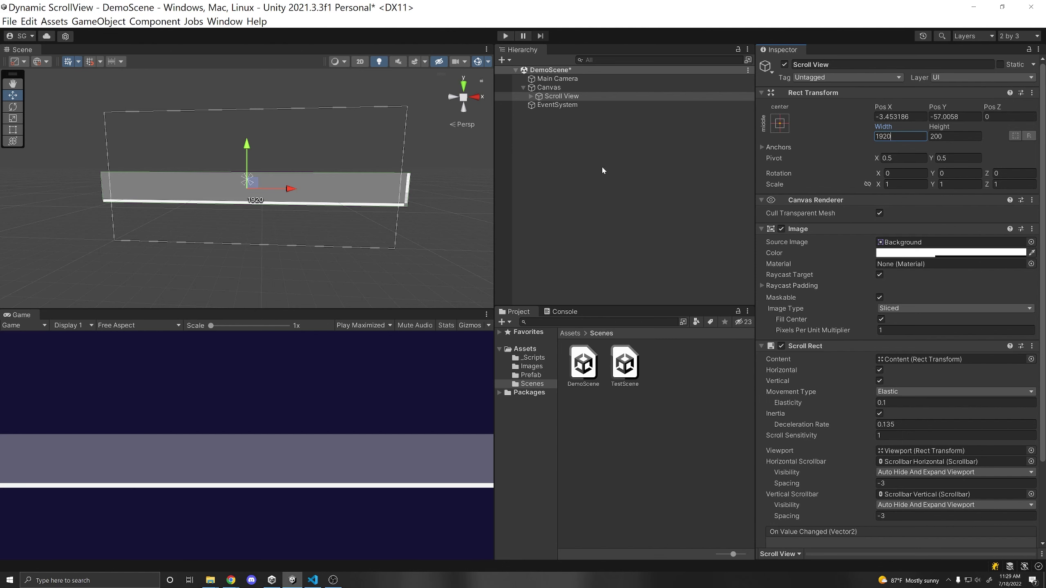
Set the Canvas Scaler to Scale With Screen Size with a reference resolution of 1920 by 1080.
left_click(590, 88)
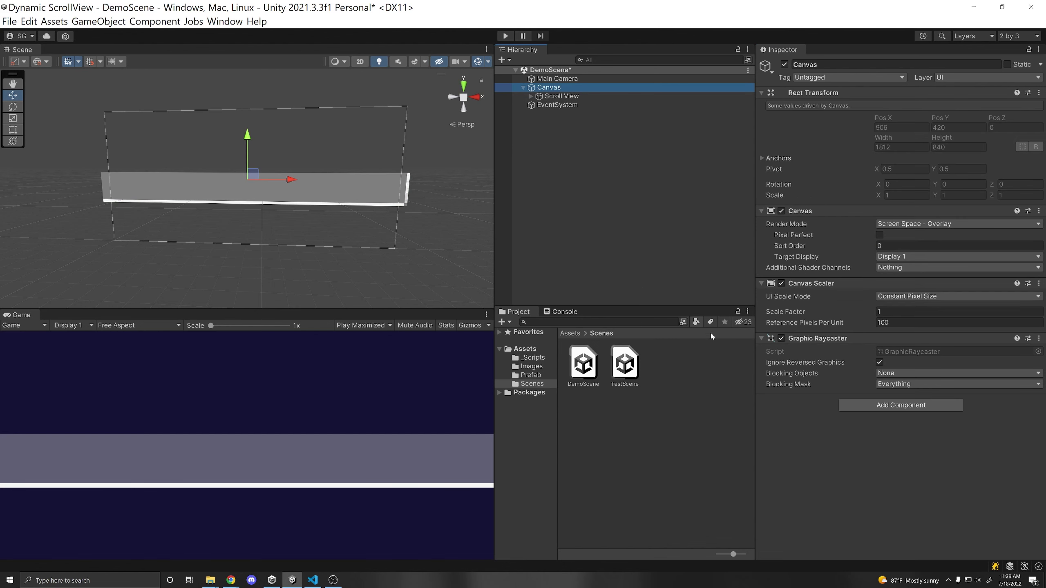
left_click(932, 296)
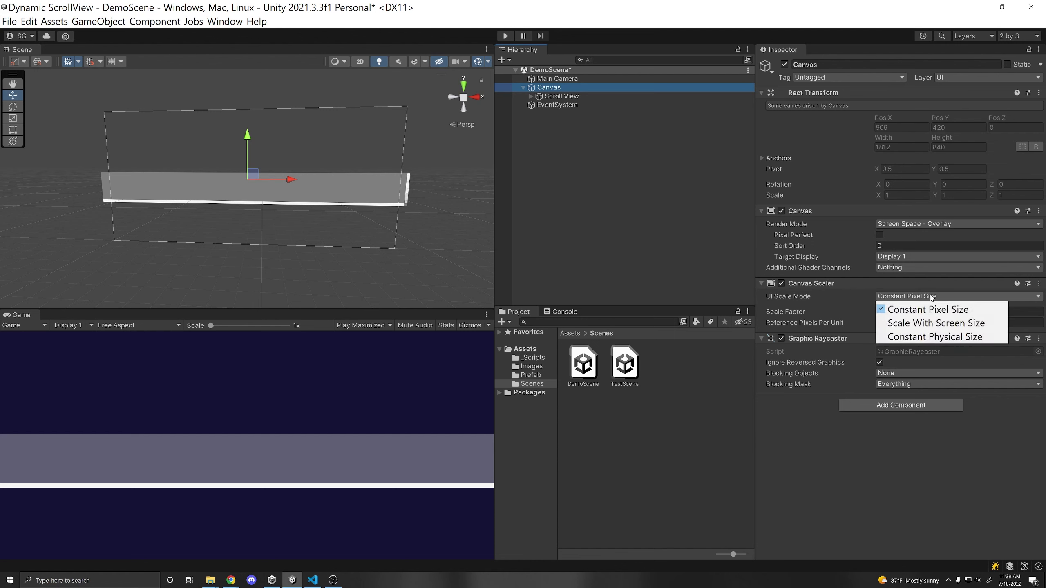
left_click(936, 324)
left_click(906, 312)
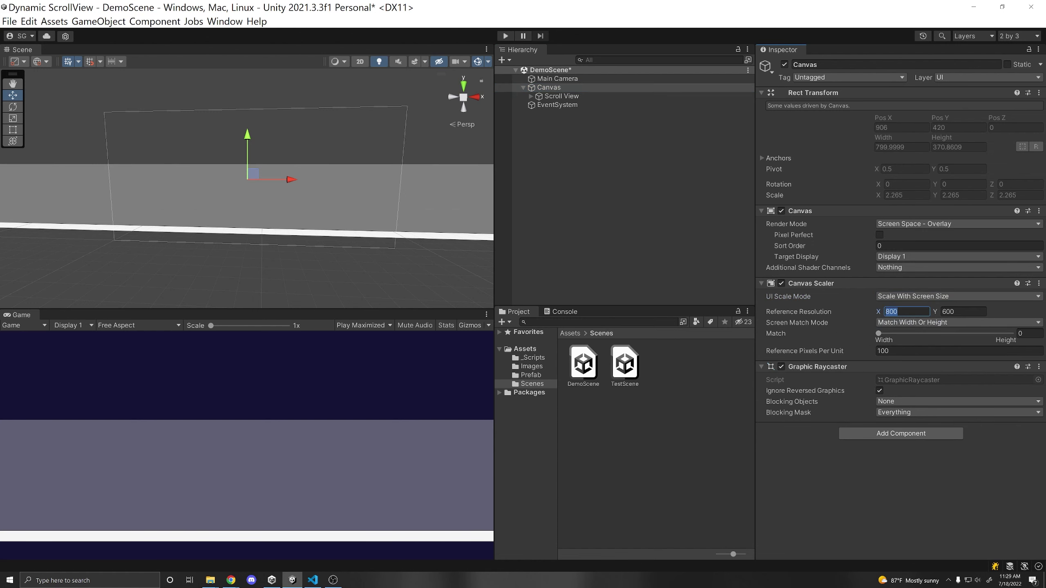
type("1920")
key("Tab")
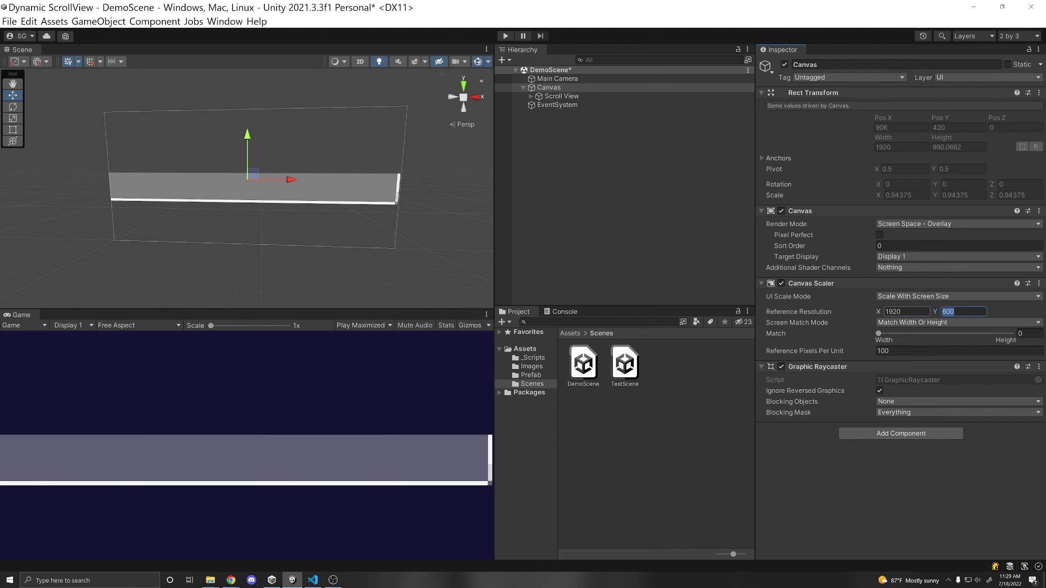
type("1080")
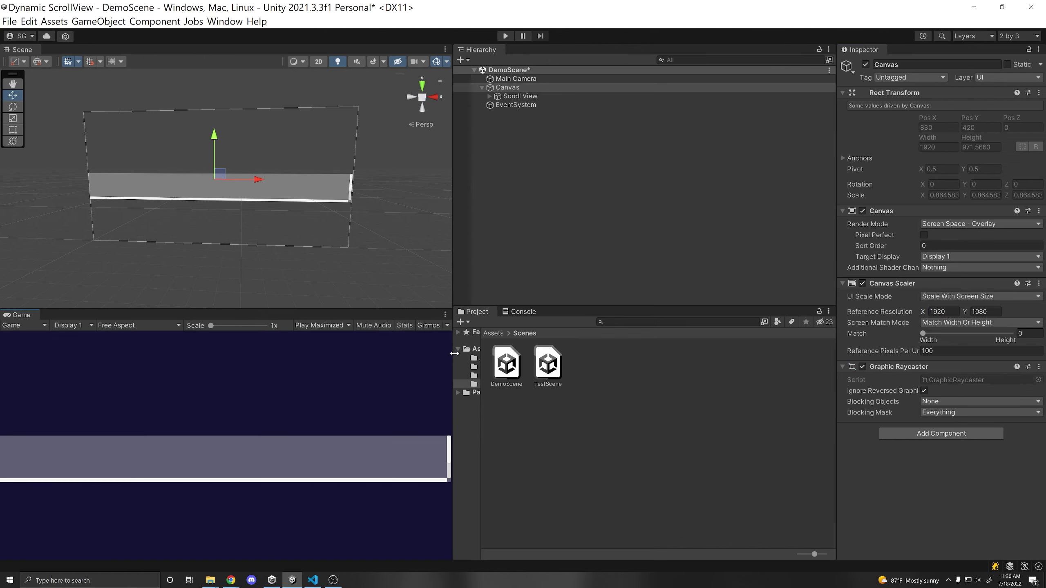
Disable vertical scrolling in the Scroll View's Scroll Rect component.
left_click_drag(454, 355, 465, 383)
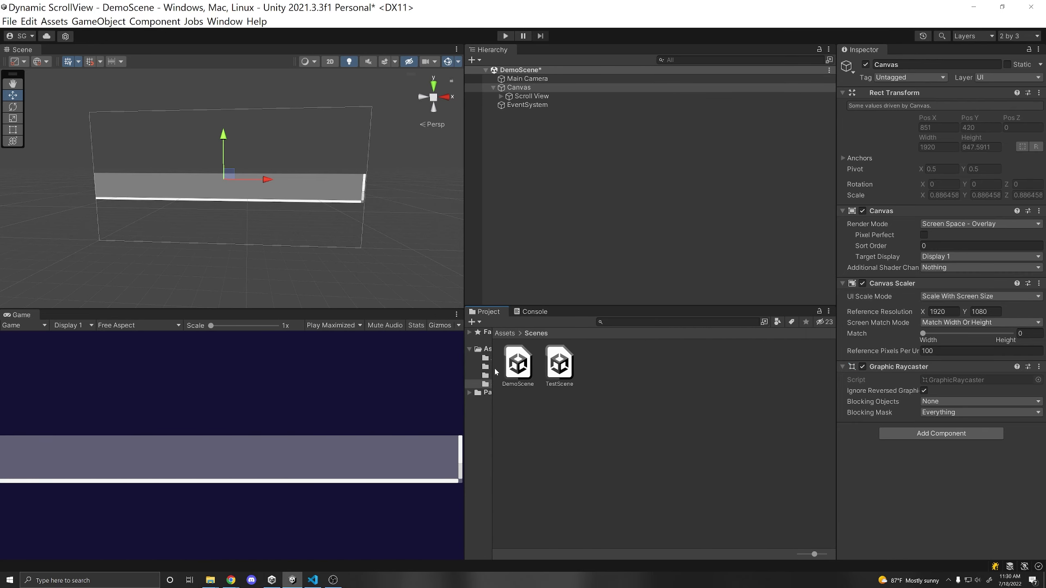
left_click(531, 96)
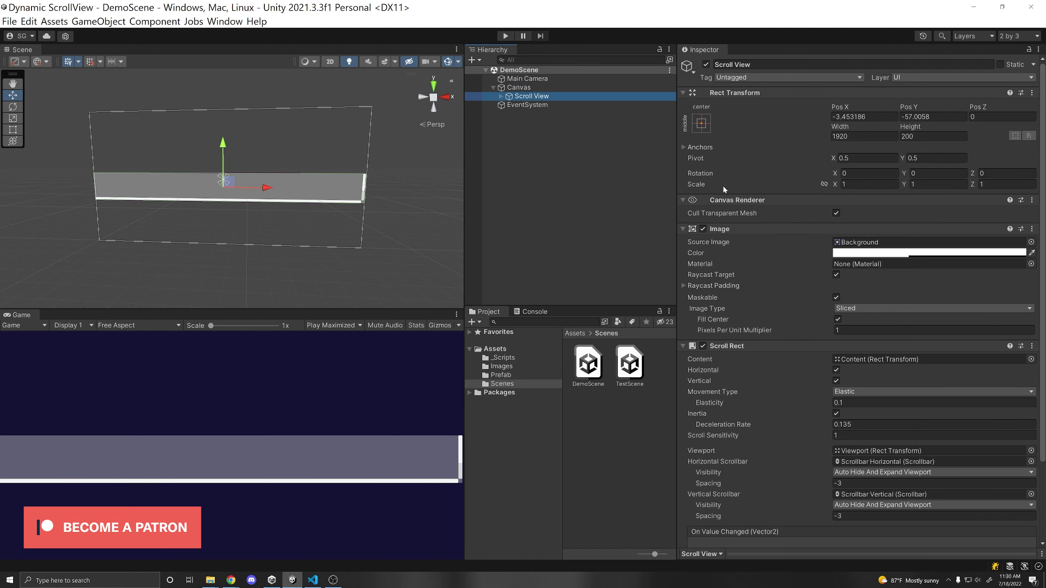
scroll(824, 340, "down", 3)
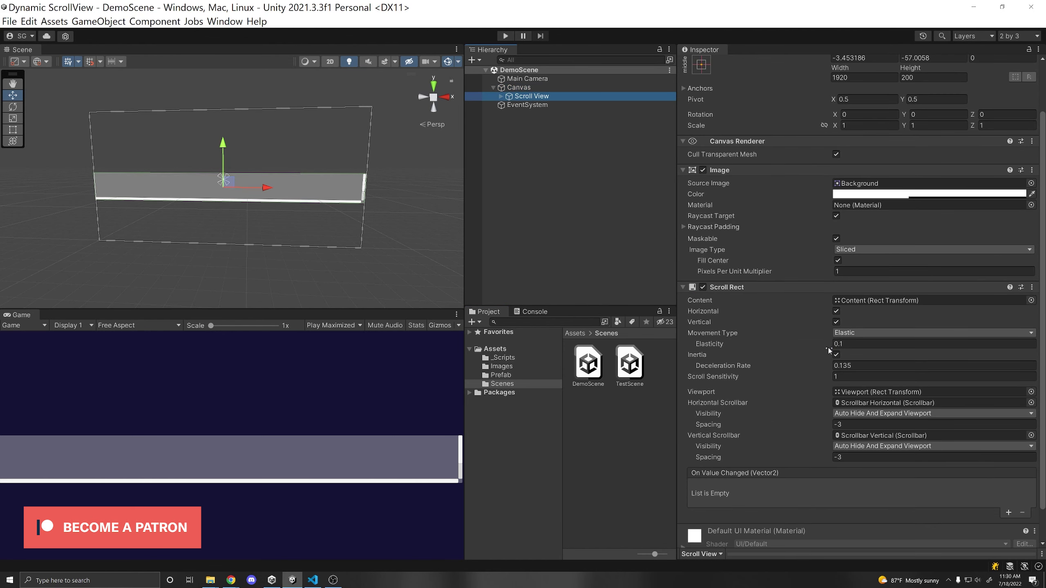
left_click(836, 323)
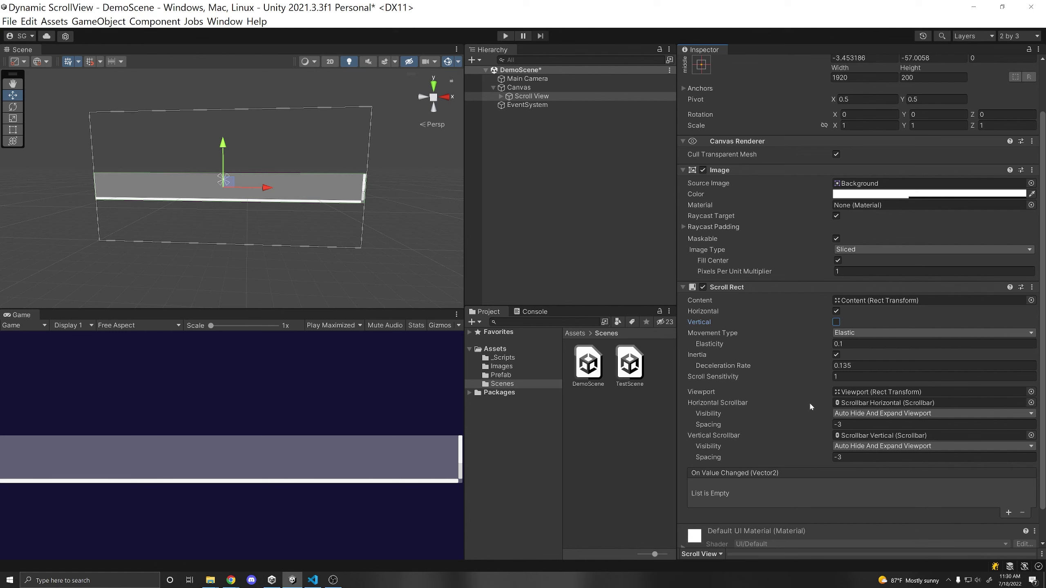
Clear the horizontal and vertical scrollbar references in the Scroll View's Scroll Rect.
left_click(854, 404)
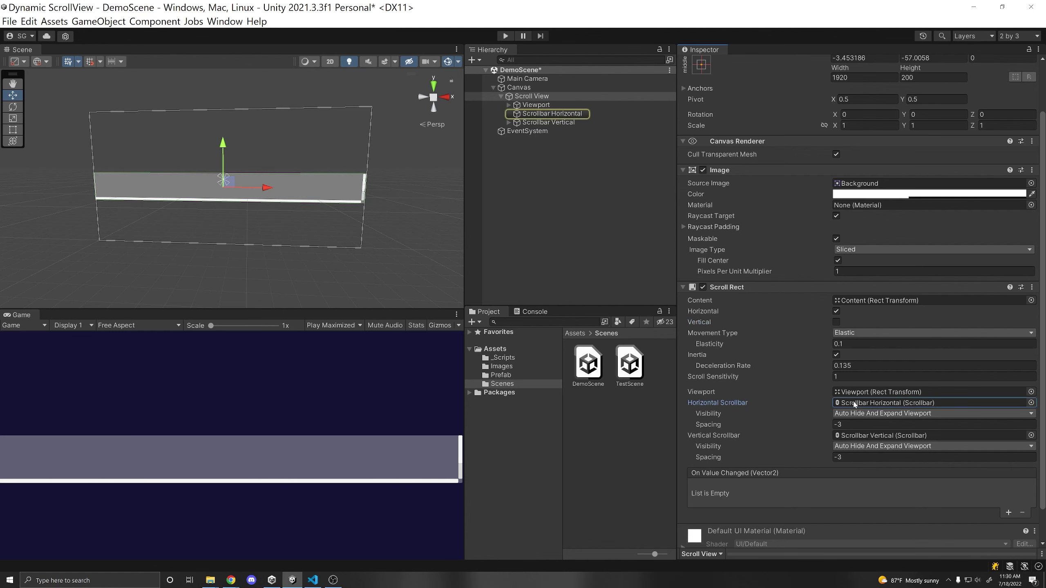
key("Delete")
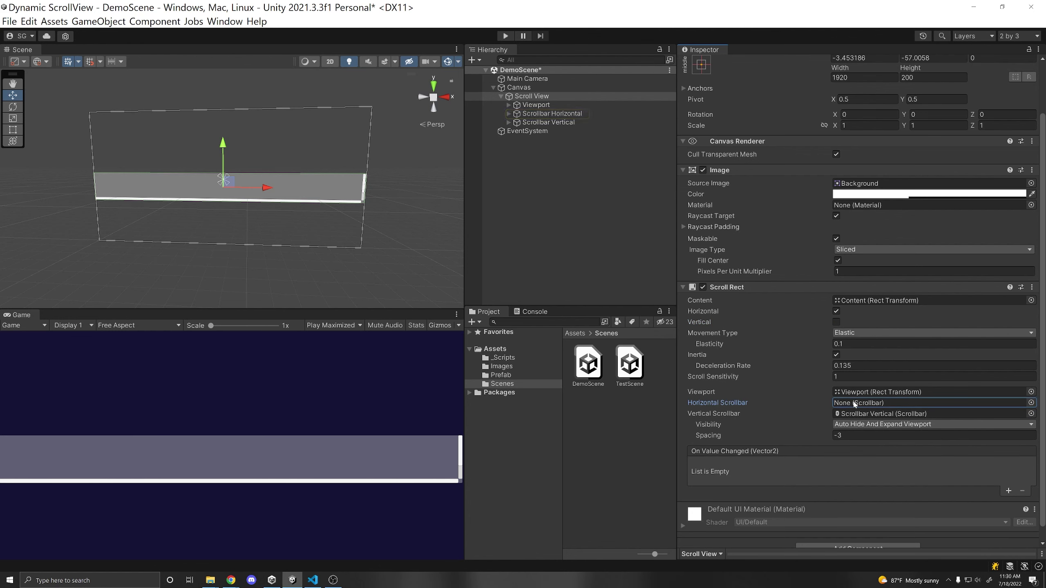
left_click(862, 413)
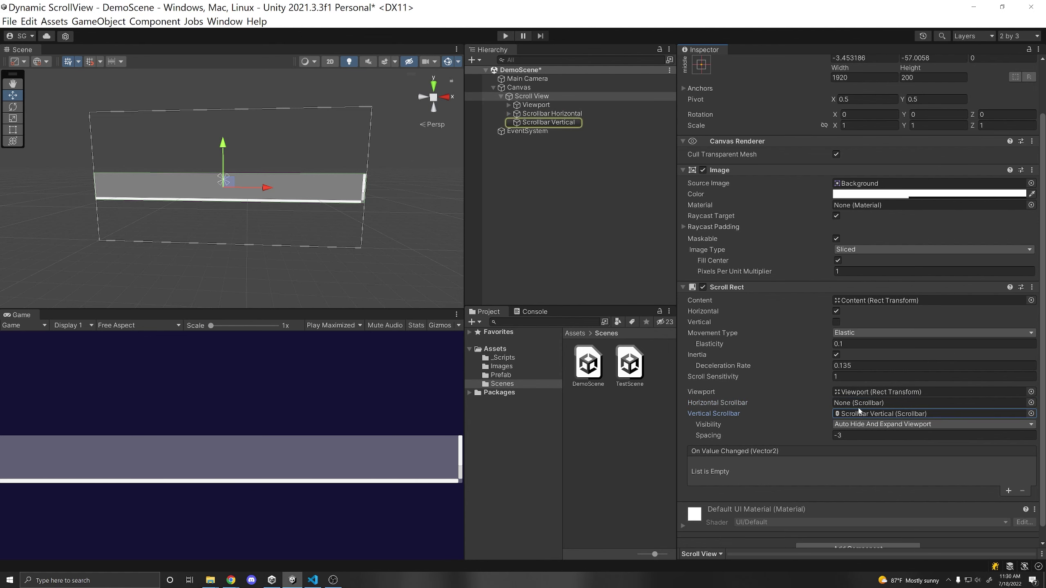
key("Delete")
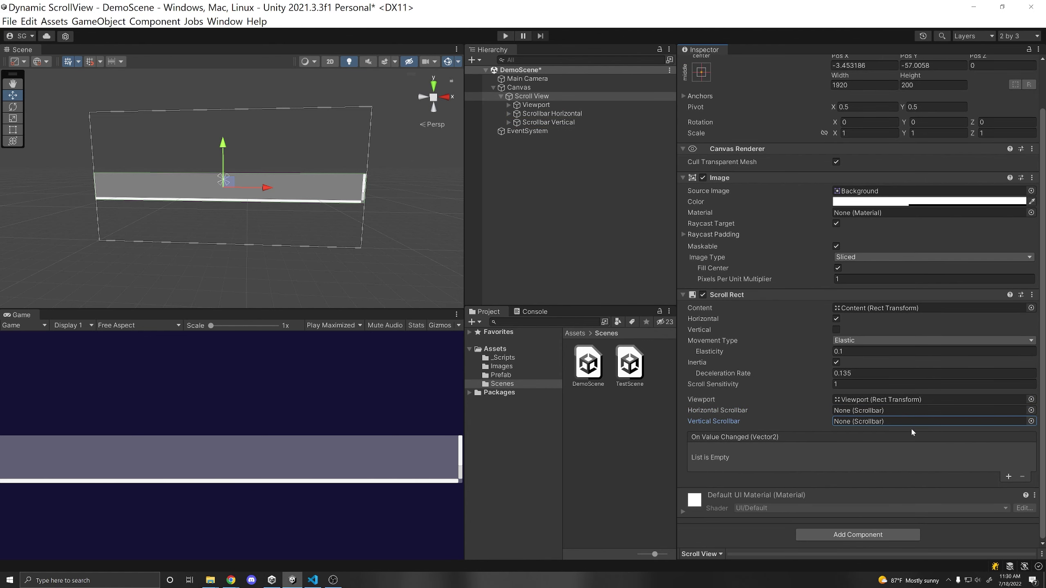
Deactivate both the Scrollbar Horizontal and Scrollbar Vertical objects under the Scroll View.
left_click(528, 98)
left_click(501, 96)
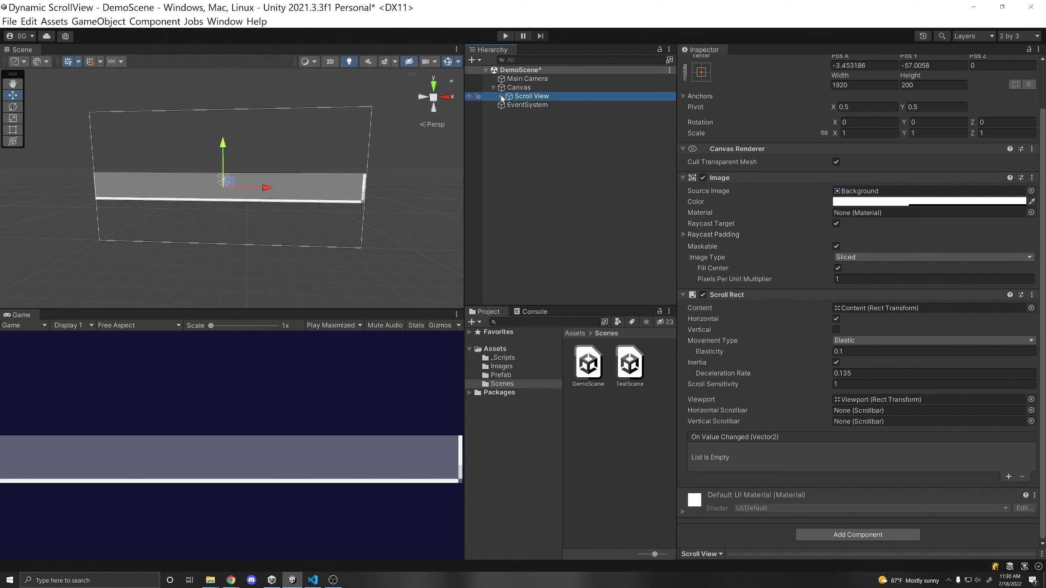
left_click(501, 96)
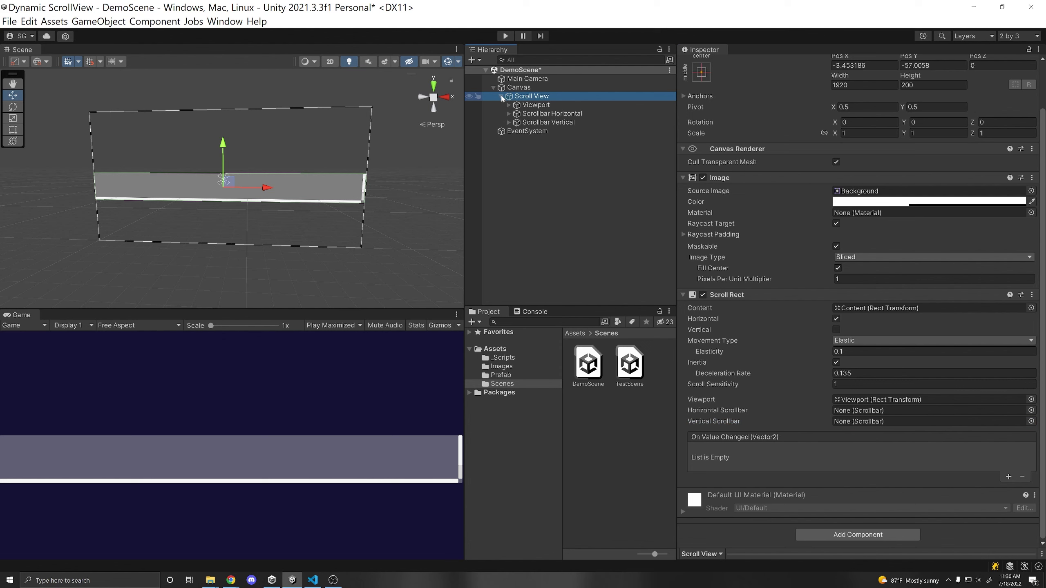
left_click(527, 114)
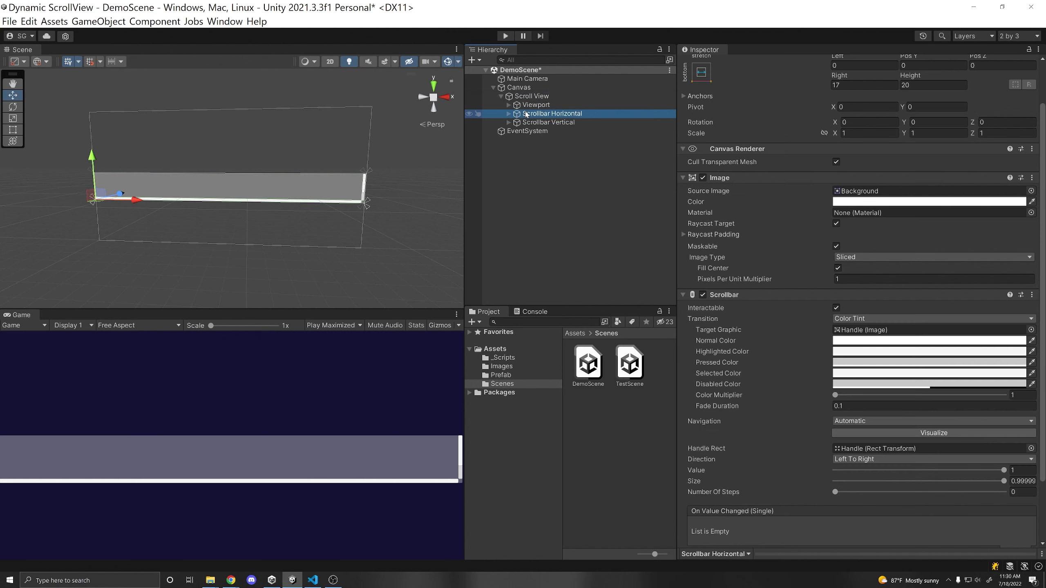
left_click(568, 123, "ctrl")
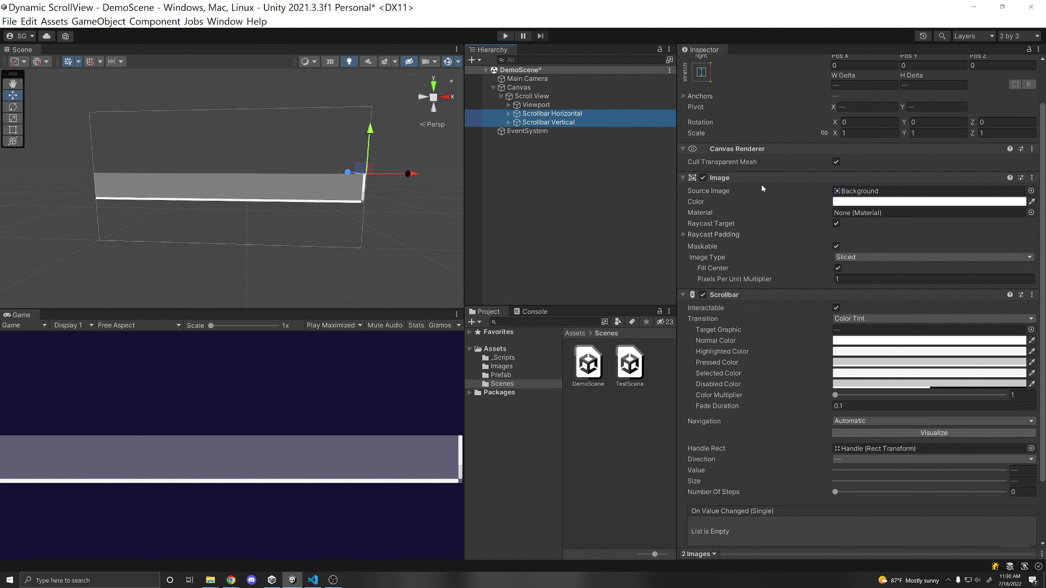
scroll(700, 124, "up", 3)
left_click(706, 64)
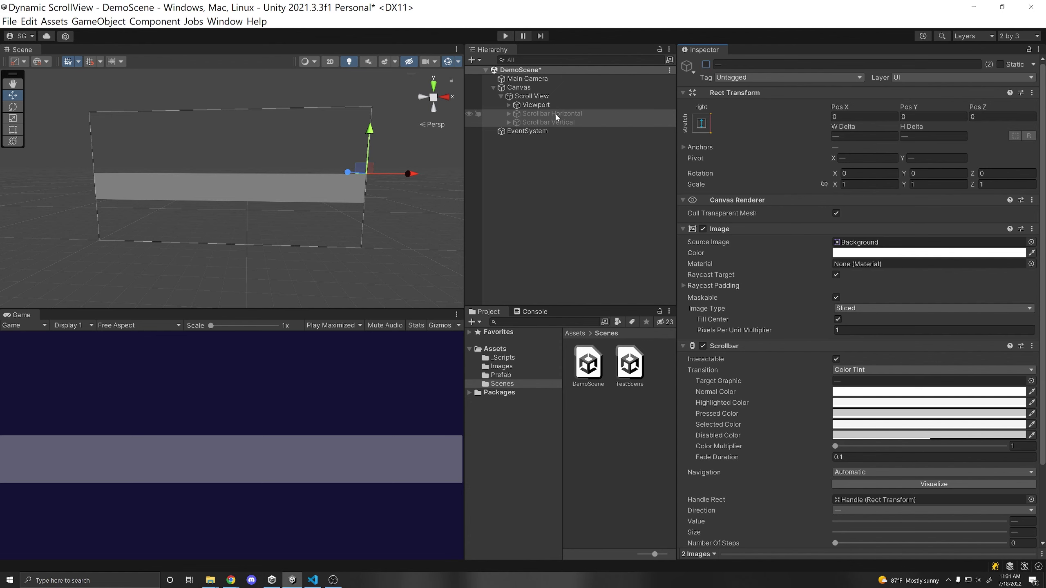
Apply the middle-center anchor preset to the Scroll View, also setting its pivot and position.
left_click(531, 96)
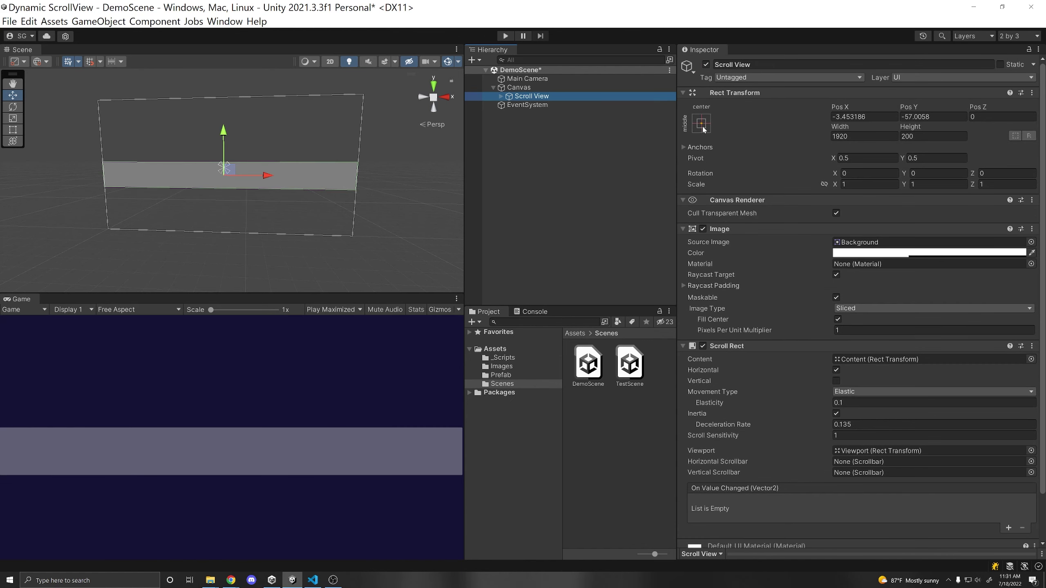
left_click(702, 125)
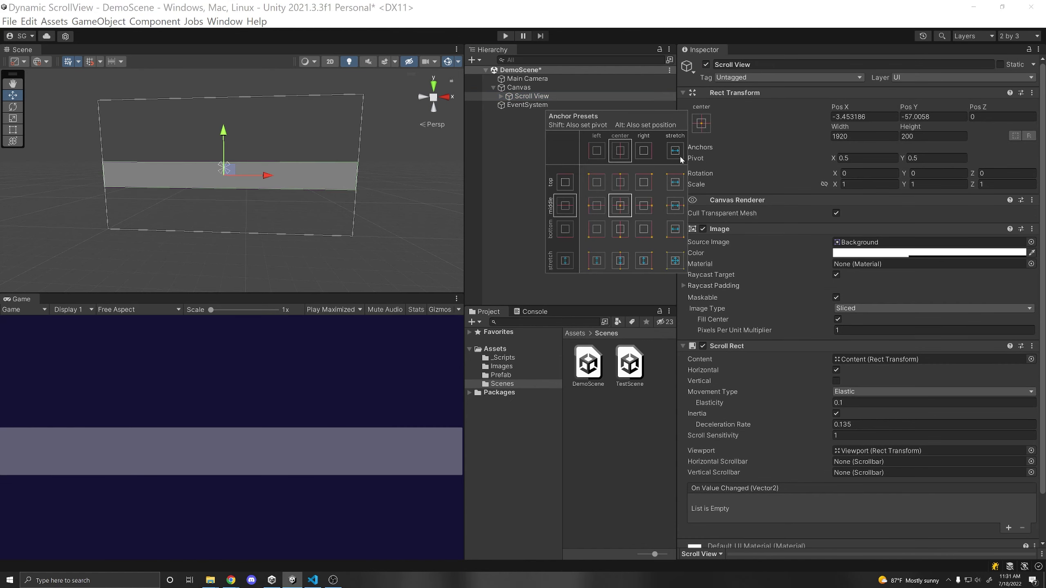
key("shift+alt")
left_click(620, 206, "alt+shift")
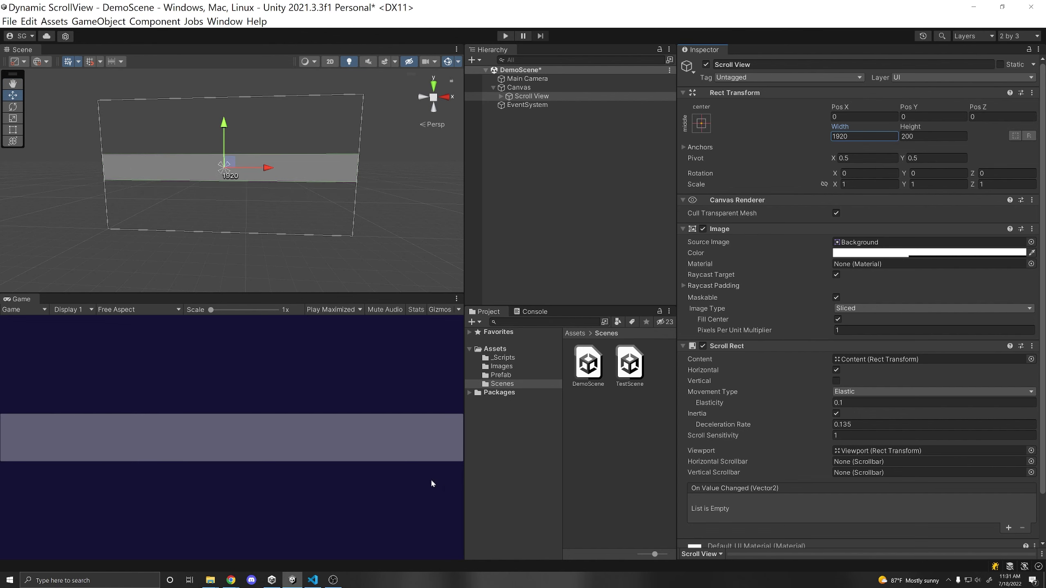
Place the SpaceShip prefab from the Prefab folder as a child of the Scroll View's Content object.
left_click(502, 96)
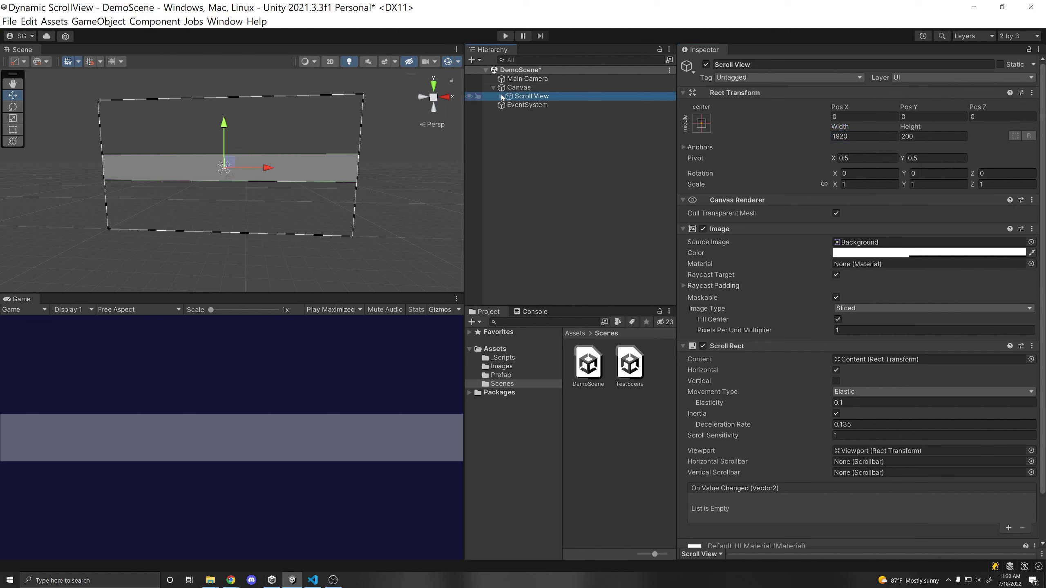
left_click(503, 96)
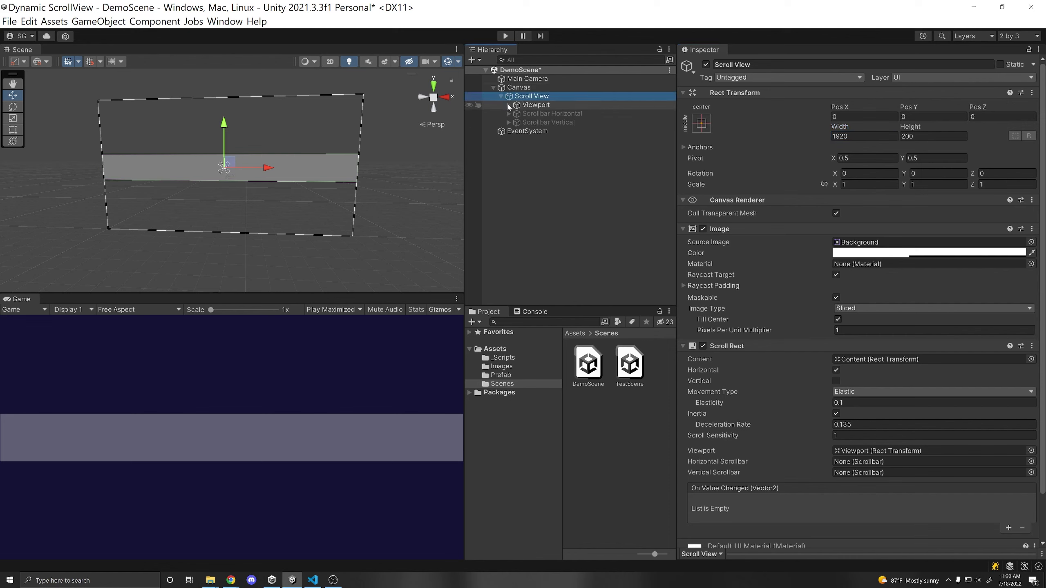
left_click(508, 106)
left_click(538, 115)
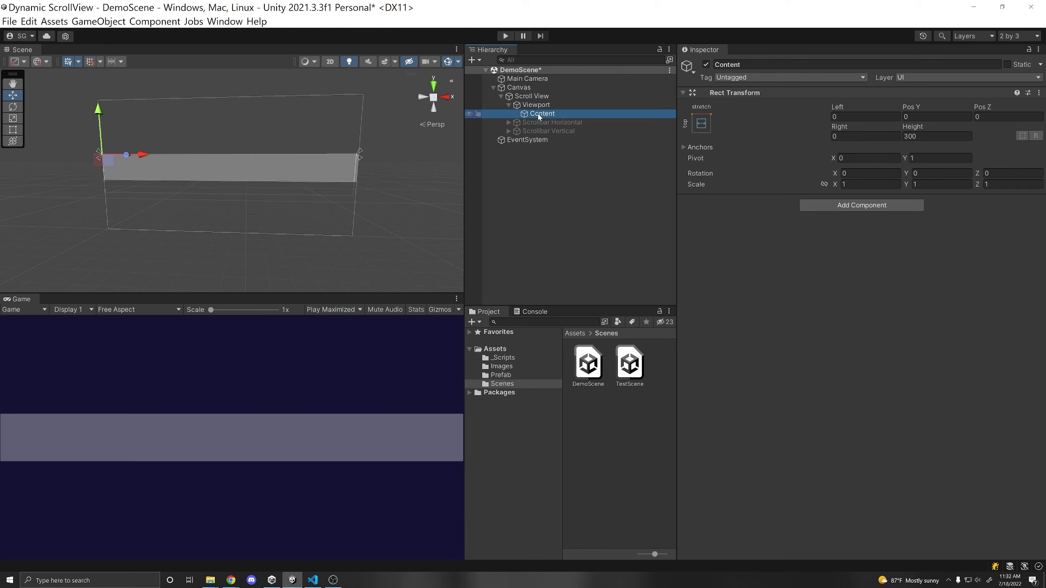
left_click(501, 375)
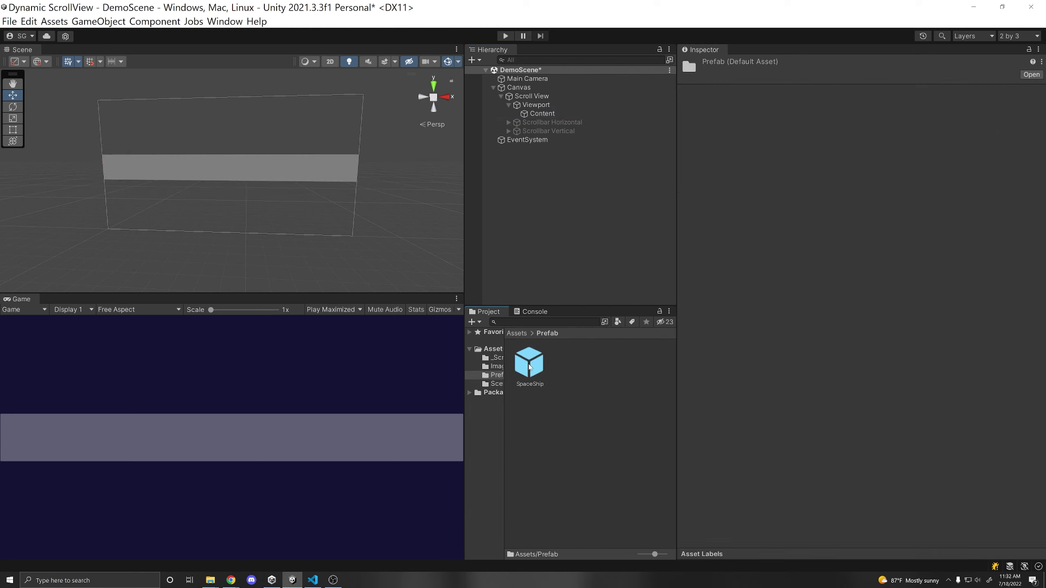
left_click_drag(529, 365, 561, 114)
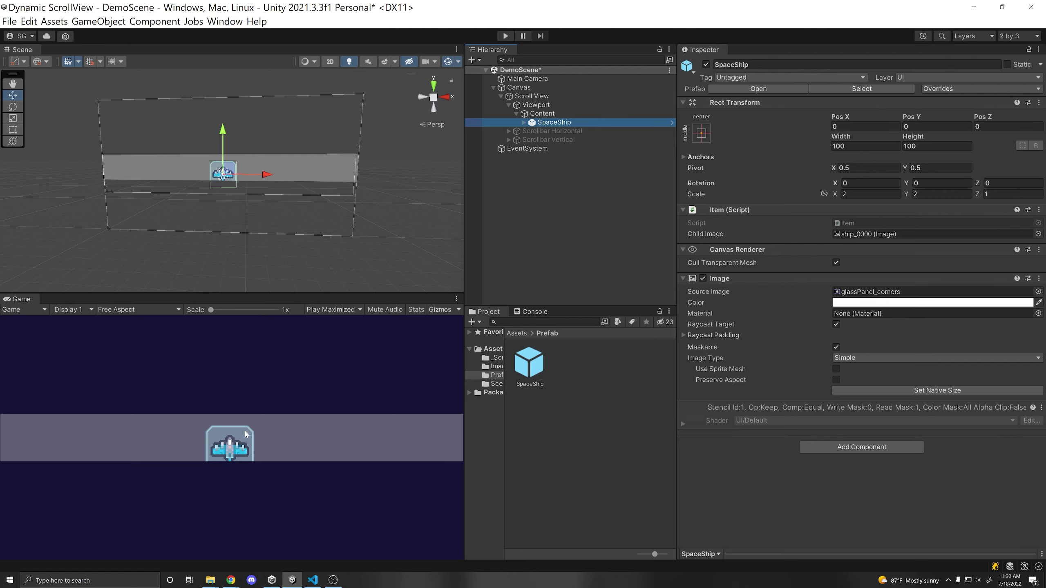
Run DemoScene, test horizontal scrolling with the spaceship item, and stop the play session.
key("ctrl+p")
left_click_drag(152, 340, 865, 321)
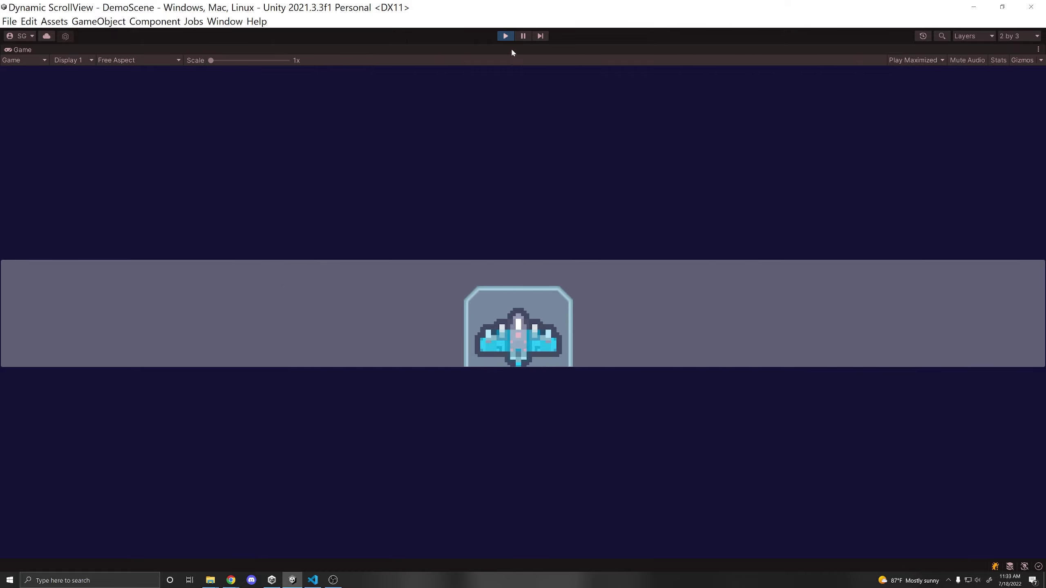
left_click(505, 36)
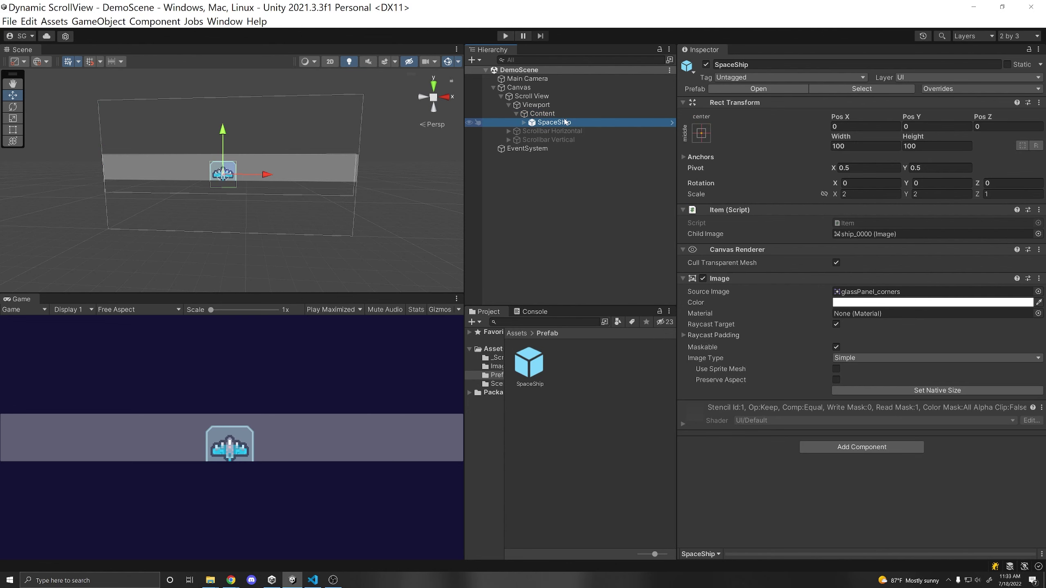
Apply the middle-center anchor preset to the Content object, also setting its pivot and position.
left_click(561, 115)
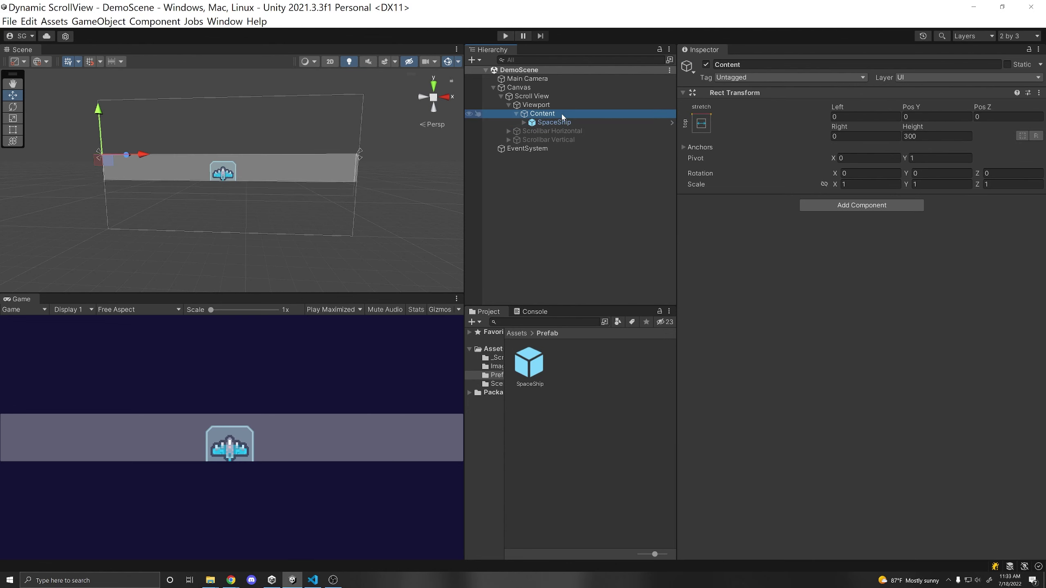
left_click(702, 124)
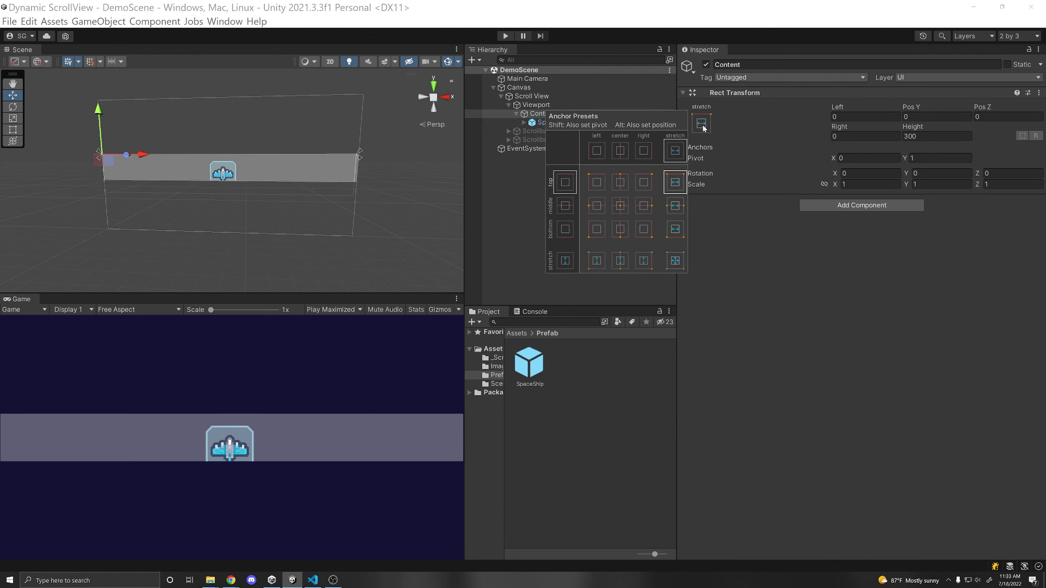
left_click(621, 206, "shift")
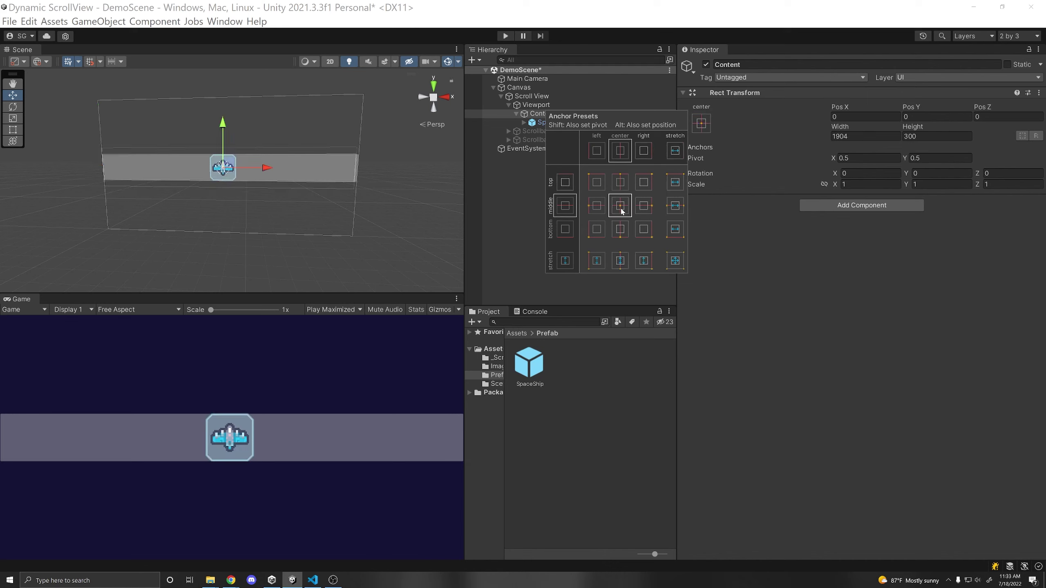
Set the Viewport's Right offset to 0 so it spans the full width of the Scroll View.
left_click(538, 106)
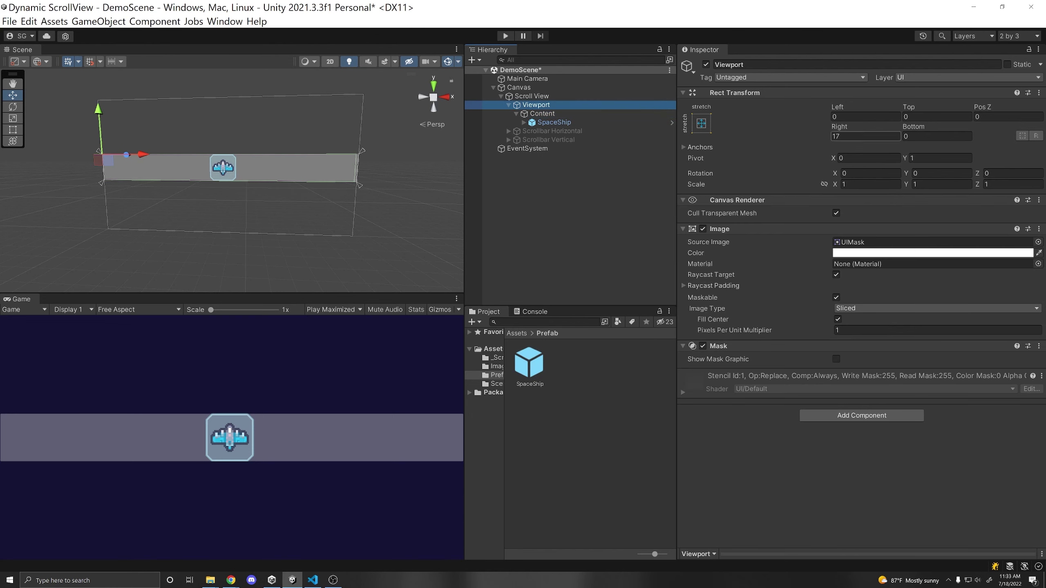
left_click(865, 136)
type("0")
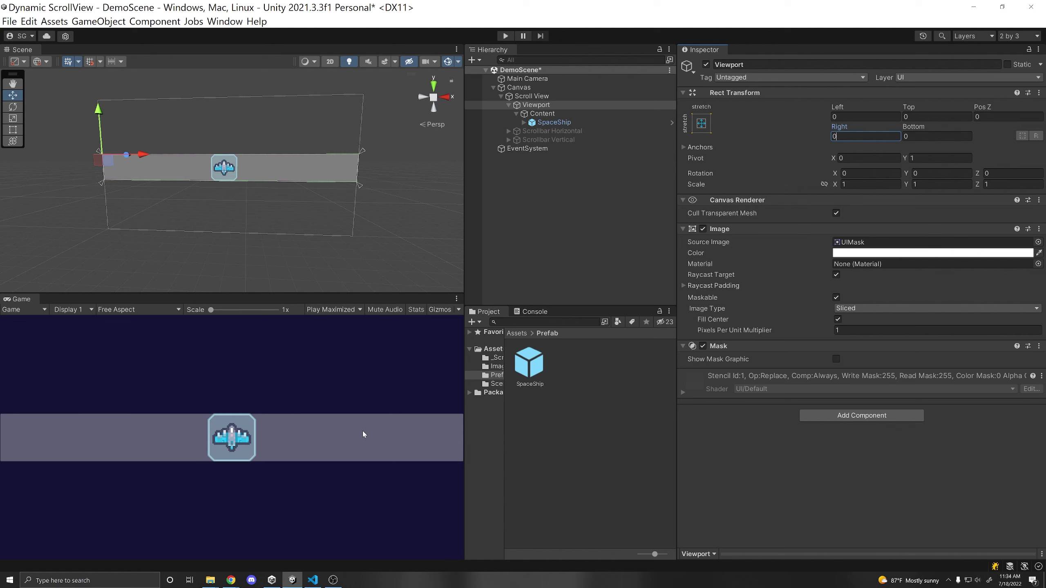
Increase the Scroll View's height to about 242.52 and save the scene.
left_click(470, 97)
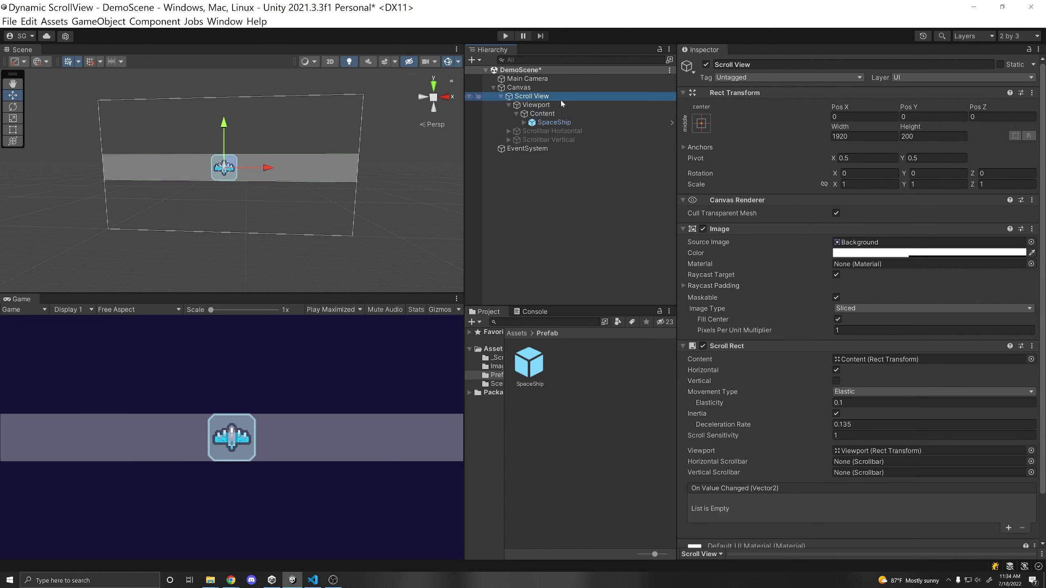
left_click_drag(909, 129, 636, 42)
key("ctrl+s")
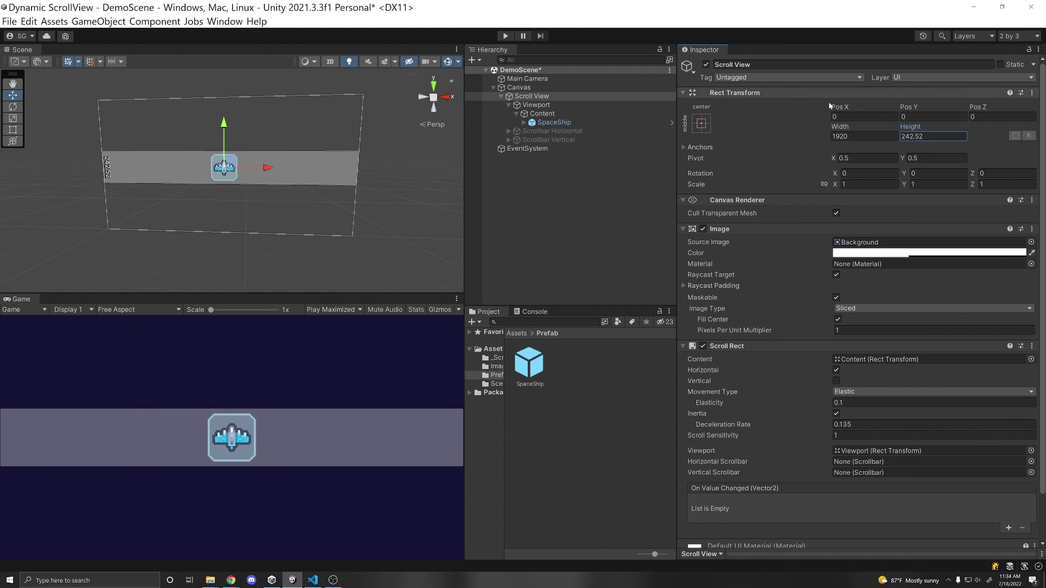
Duplicate the SpaceShip object under Content until there are six copies, up to SpaceShip (6).
left_click(587, 122)
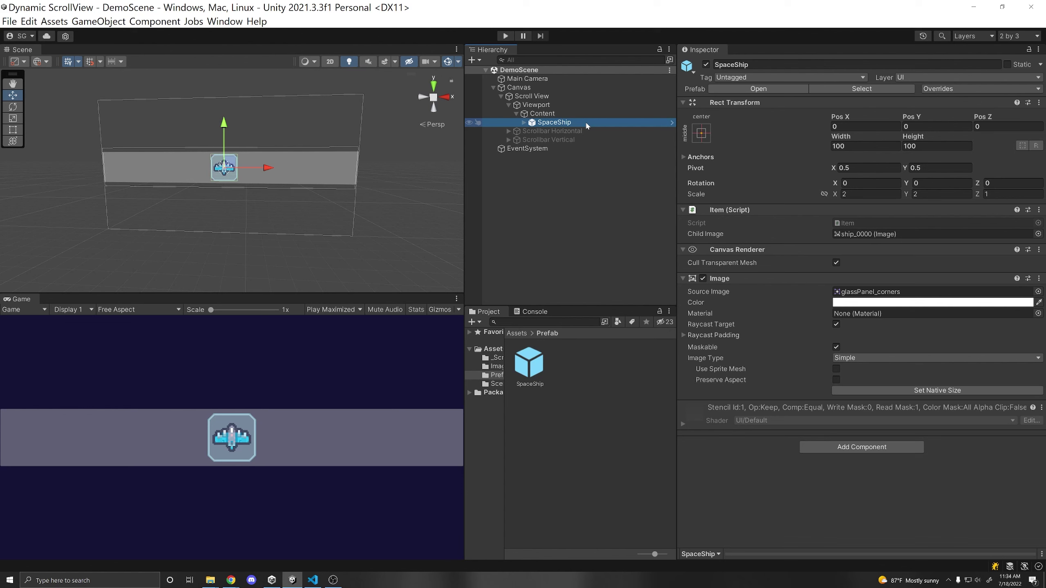
key("ctrl+d")
key("ctrl+d")
key("ctrl+d")
key("ctrl+d")
key("ctrl+d")
key("ctrl+d")
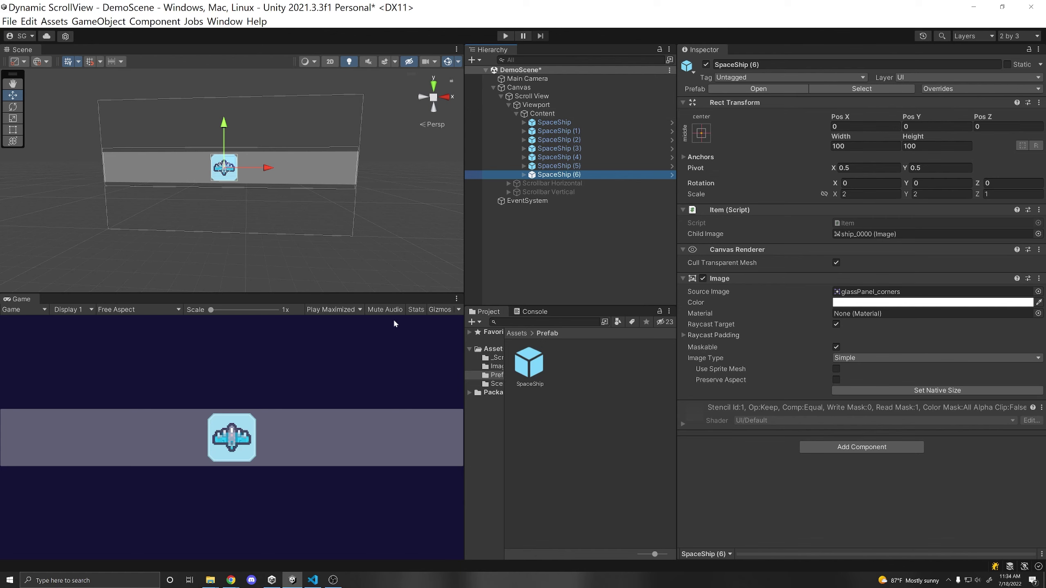
Try to spread the ships by hand, moving SpaceShip (6) and SpaceShip (5) along the X axis, the latter to about X 541.
mouse_move(366, 200)
left_mouse_down("alt")
mouse_move(346, 215)
mouse_move(364, 221)
mouse_move(284, 206)
mouse_move(378, 209)
left_mouse_up("alt")
key("ctrl+z")
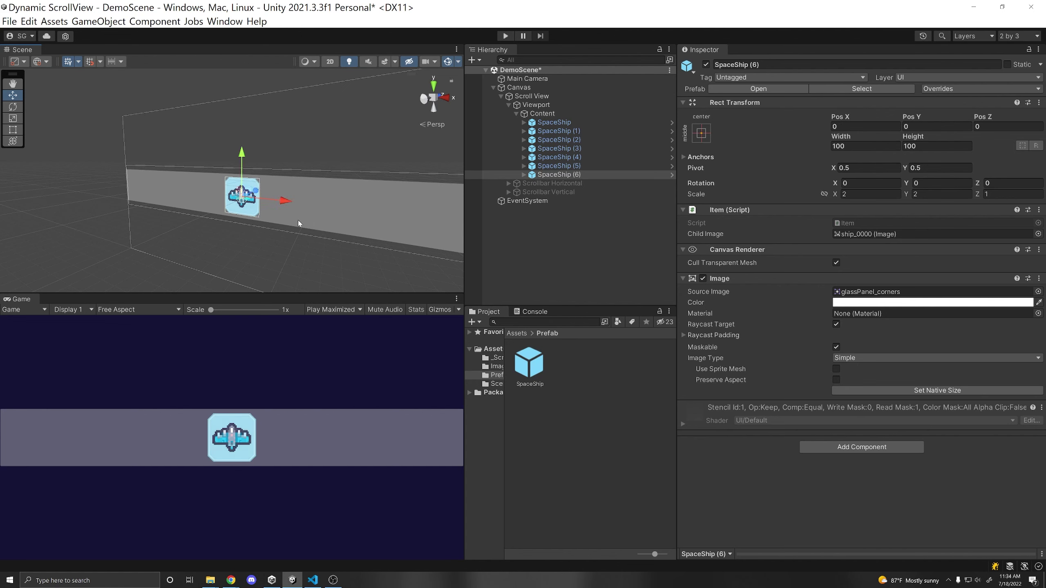
right_click_drag(299, 224, 359, 253)
middle_click_drag(359, 252, 430, 248)
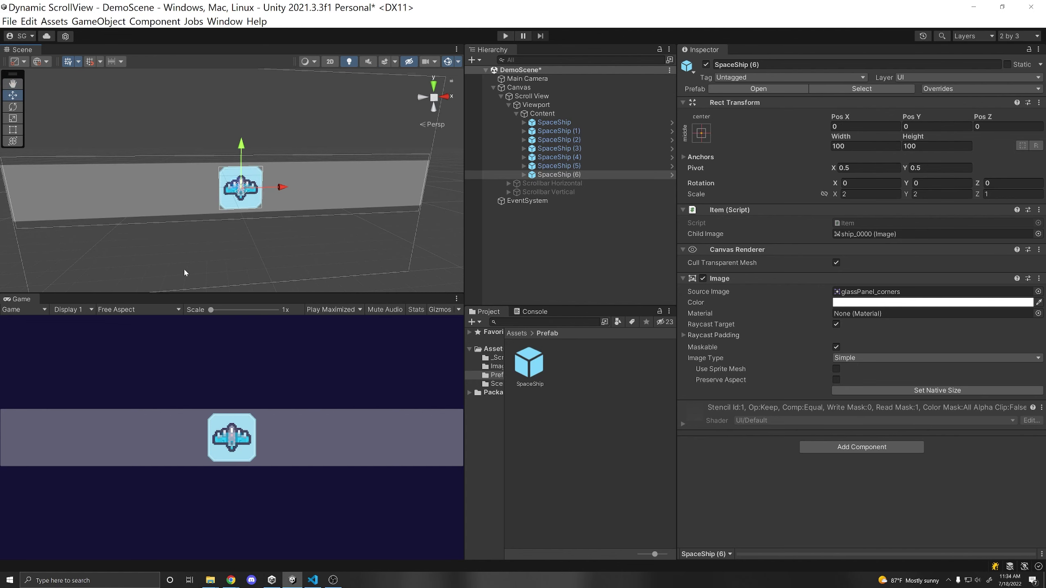
left_click_drag(283, 188, 396, 184)
left_click(558, 166)
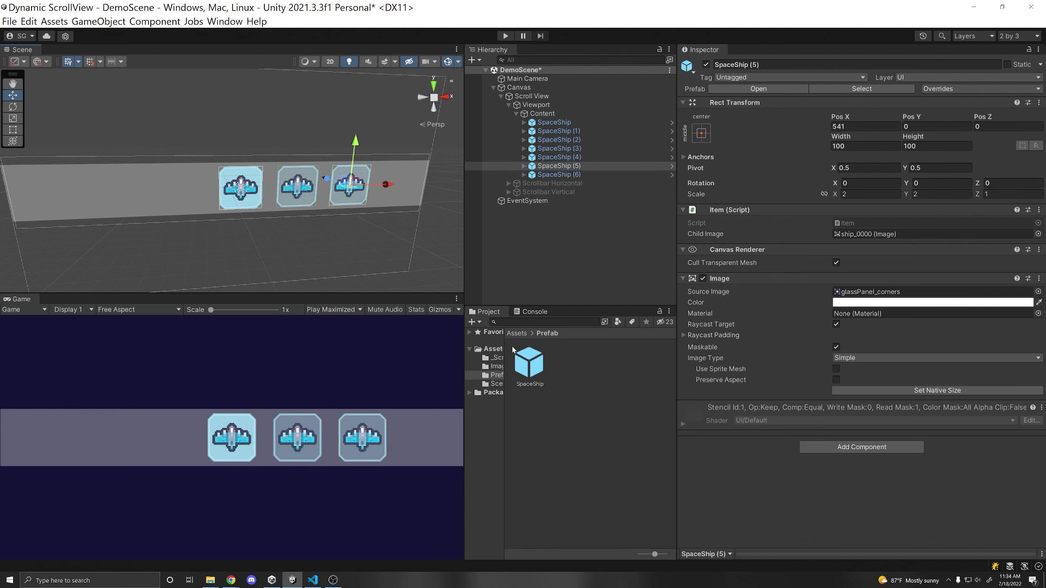
Undo the manual moves of SpaceShip (5) and SpaceShip (6).
key("ctrl+z")
key("ctrl+z")
key("ctrl+z")
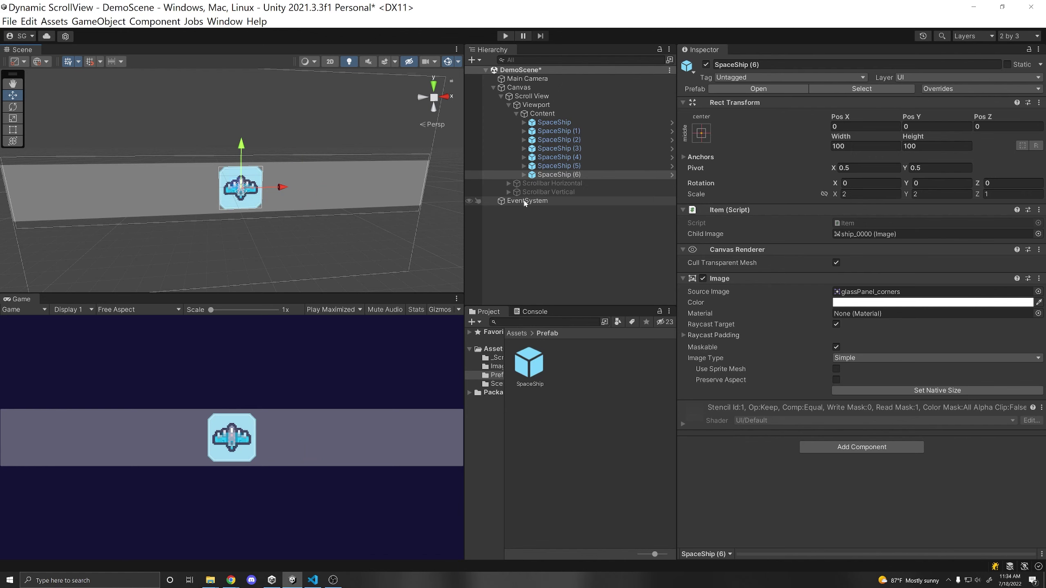
Add a Horizontal Layout Group component to the Content object.
left_click(563, 116)
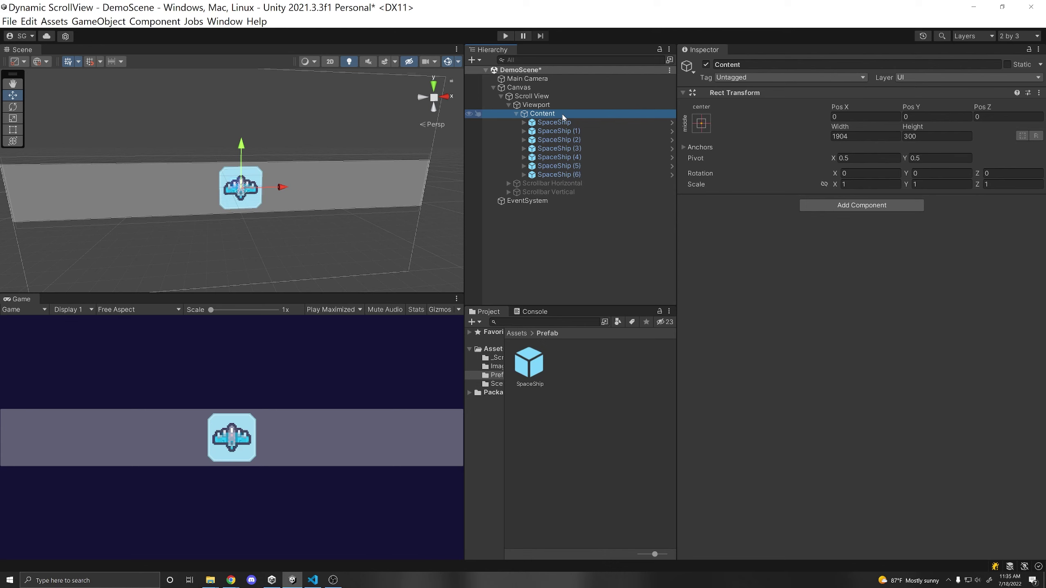
left_click(882, 206)
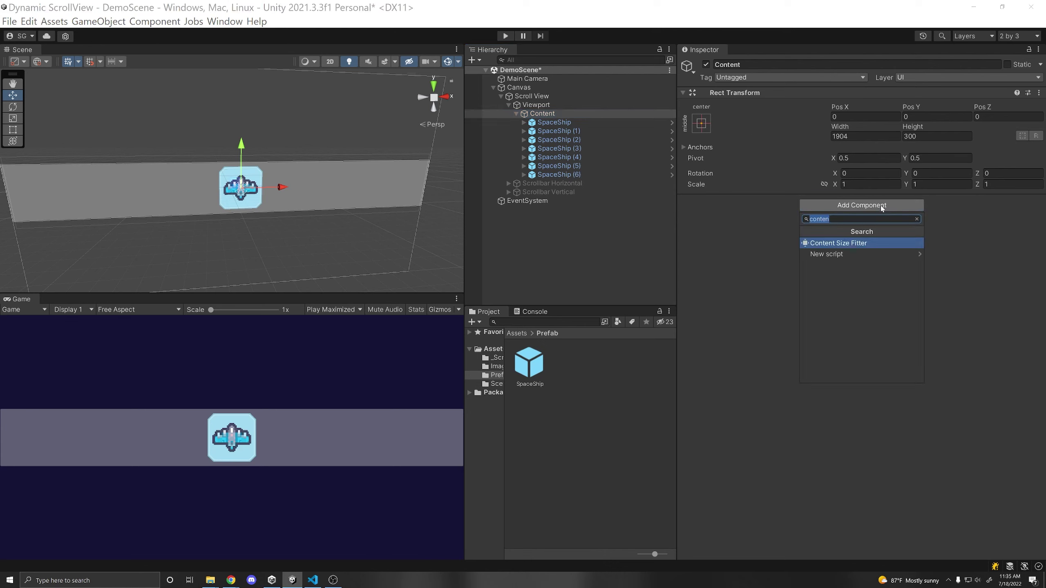
type("horizontal")
key("Return")
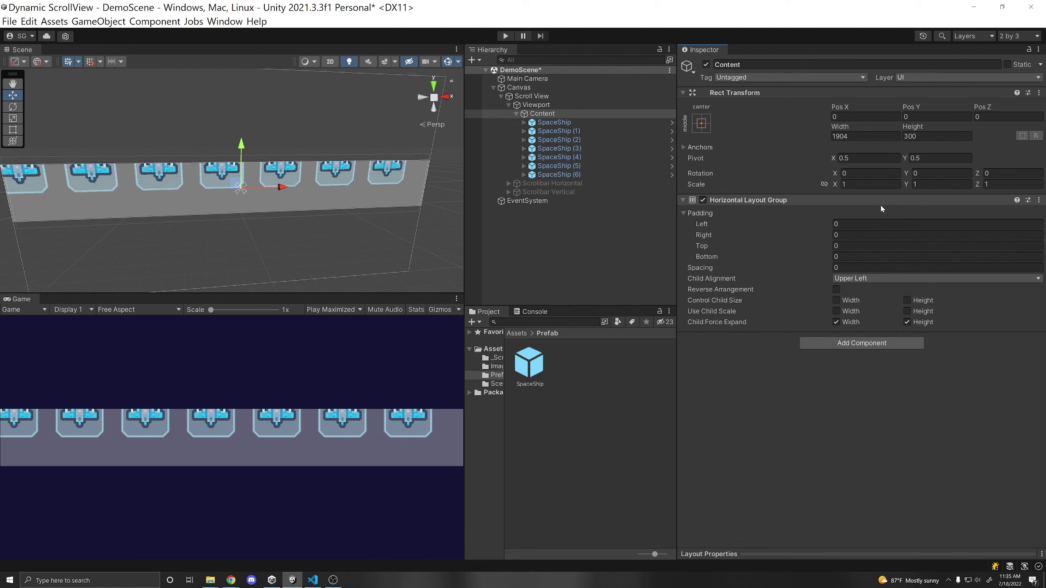
Set the Horizontal Layout Group's child alignment to Middle Center.
right_click_drag(398, 219, 387, 209)
mouse_move(387, 209)
middle_mouse_down()
mouse_move(378, 159)
mouse_move(387, 198)
middle_mouse_up()
right_click_drag(388, 198, 394, 200)
mouse_move(451, 216)
right_mouse_down()
mouse_move(435, 219)
mouse_move(446, 222)
right_mouse_up()
left_click(712, 279)
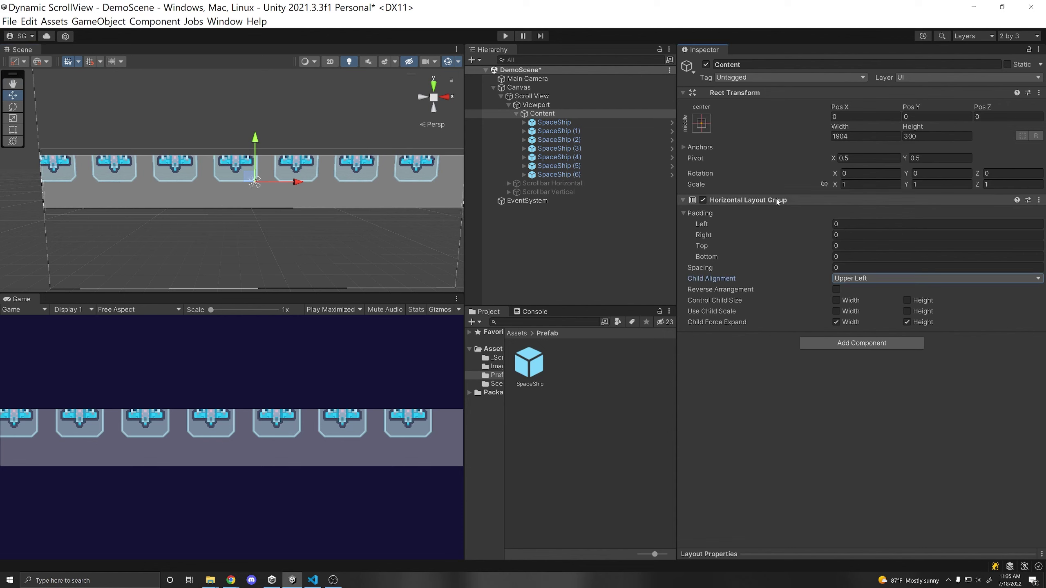
left_click(851, 280)
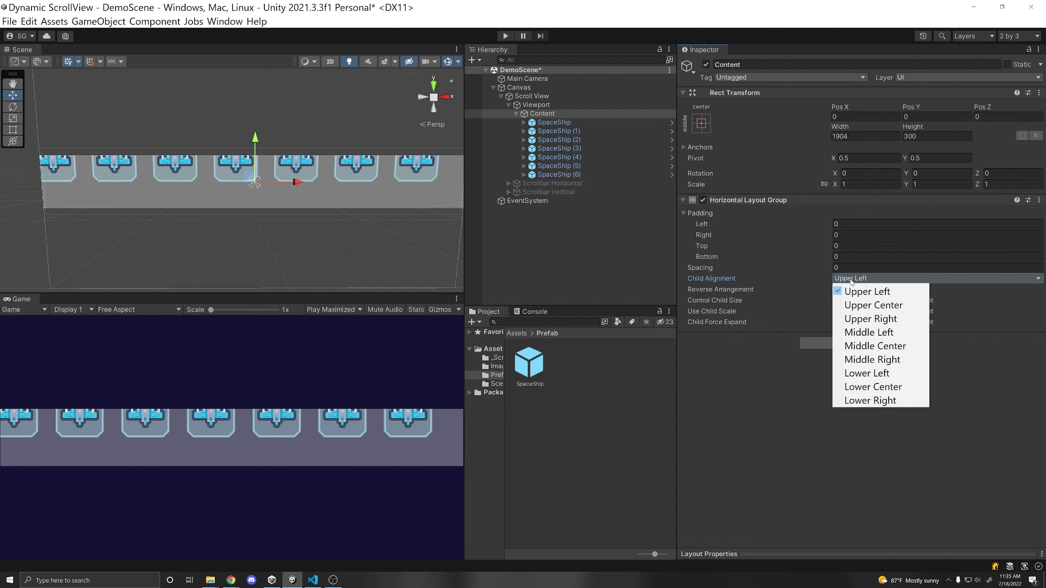
left_click(874, 346)
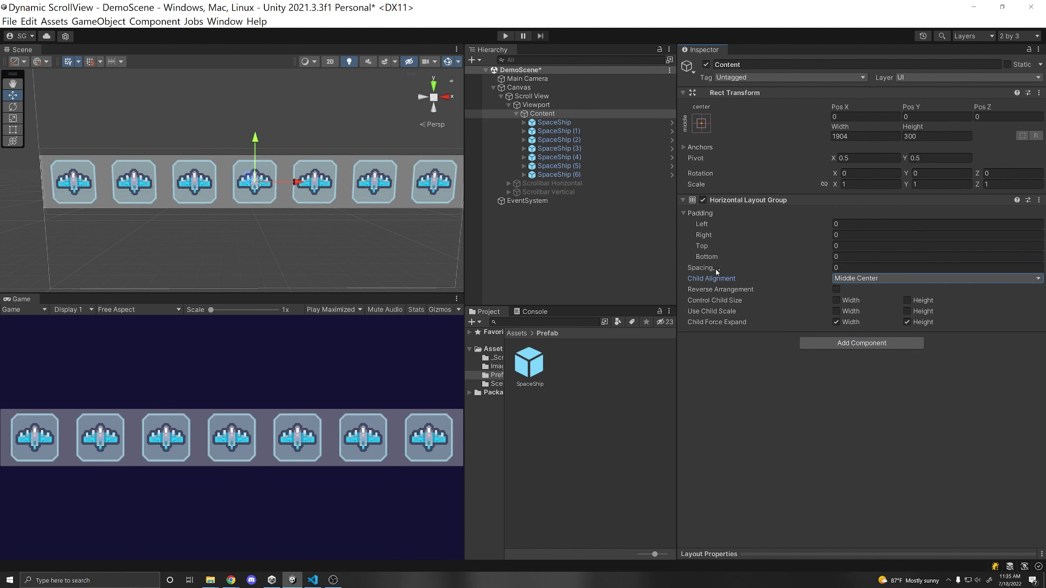
Set the Horizontal Layout Group's spacing to 50.
left_click_drag(738, 271, 700, 260)
left_click(841, 267)
type("50")
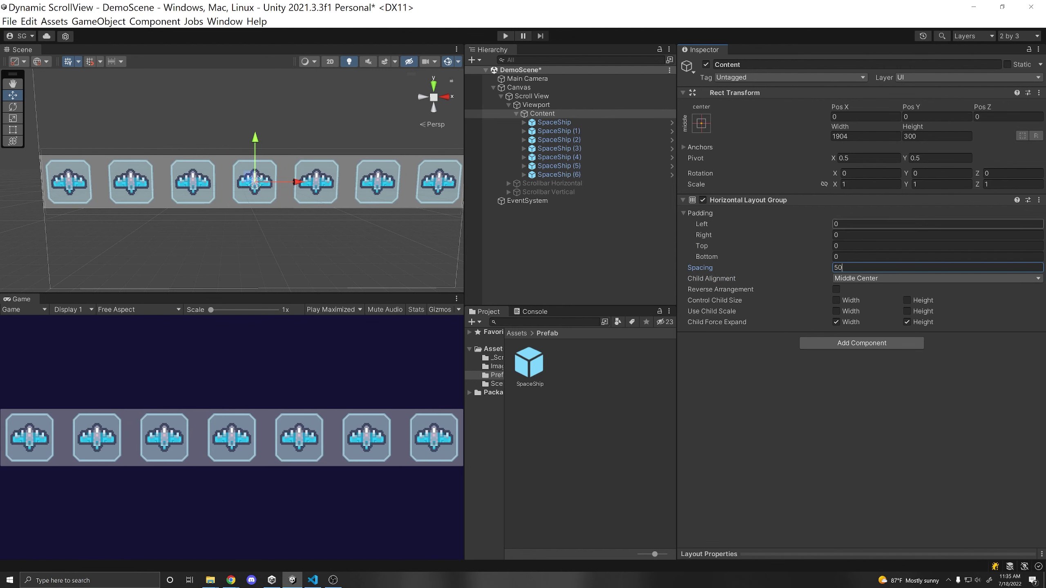
Set both the left and right padding of the Horizontal Layout Group to 50.
left_click(836, 224)
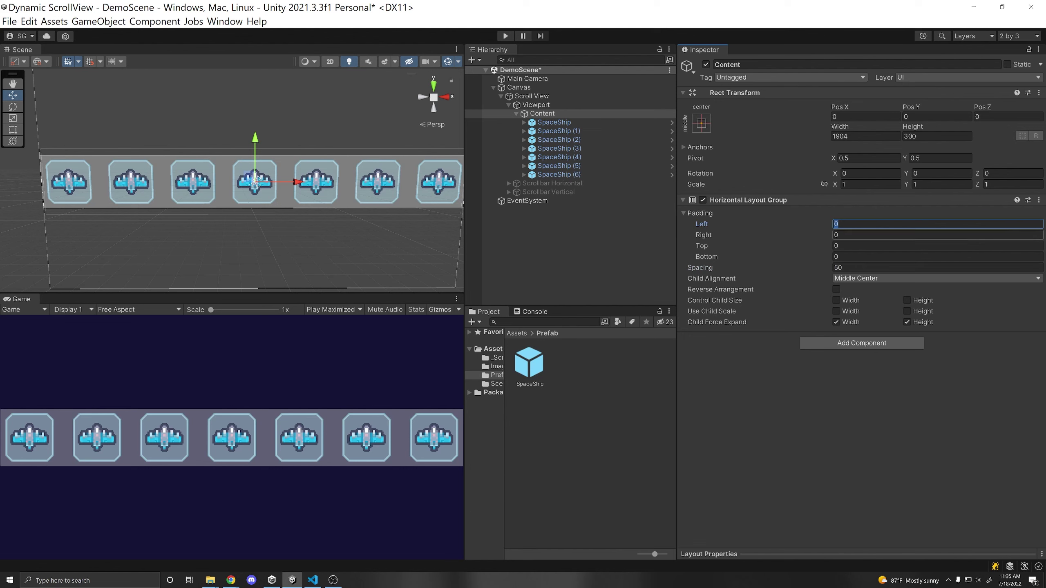
scroll(46, 135, "down", 2)
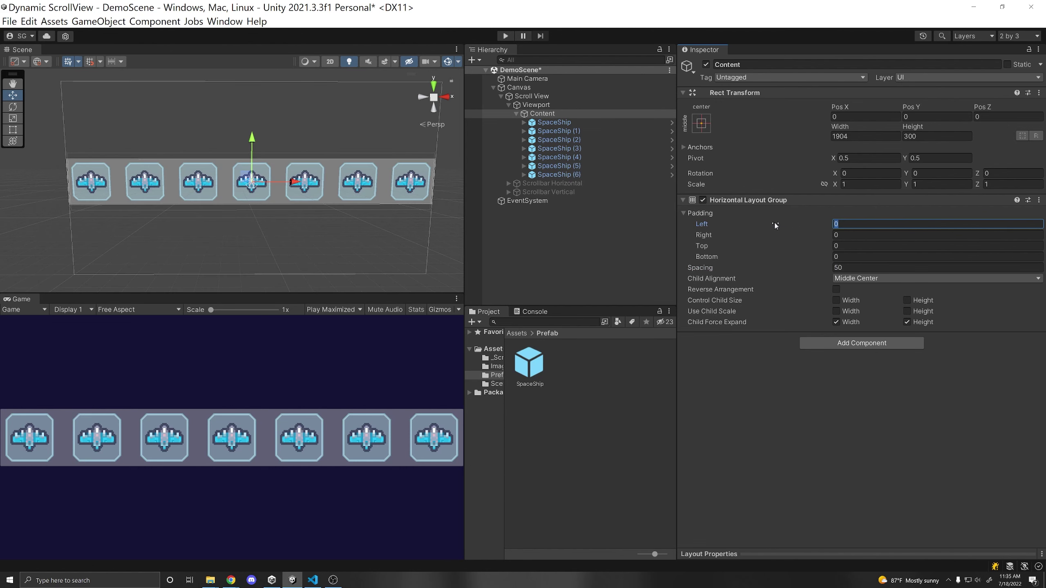
type("50")
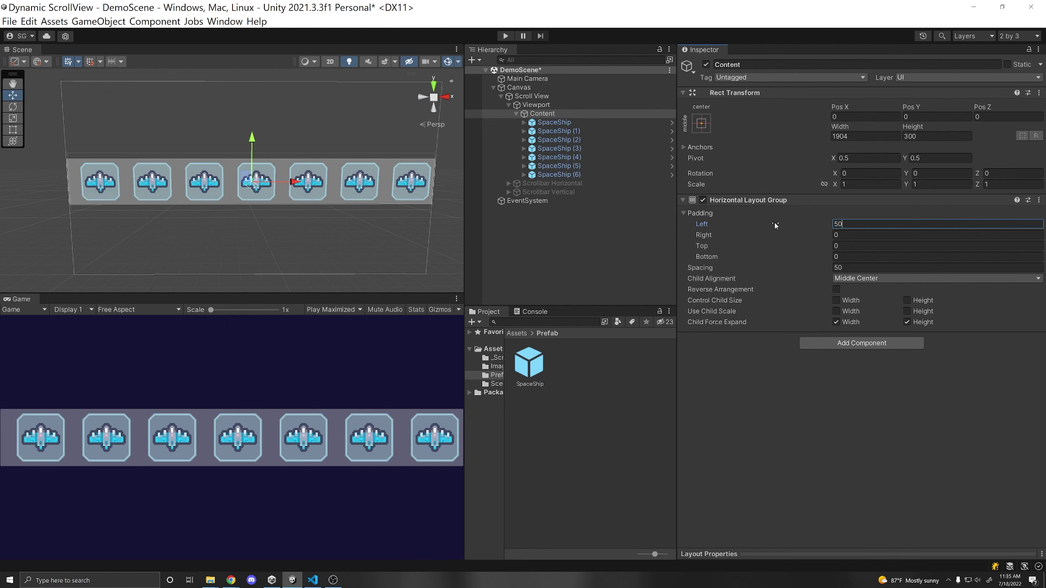
key("Tab")
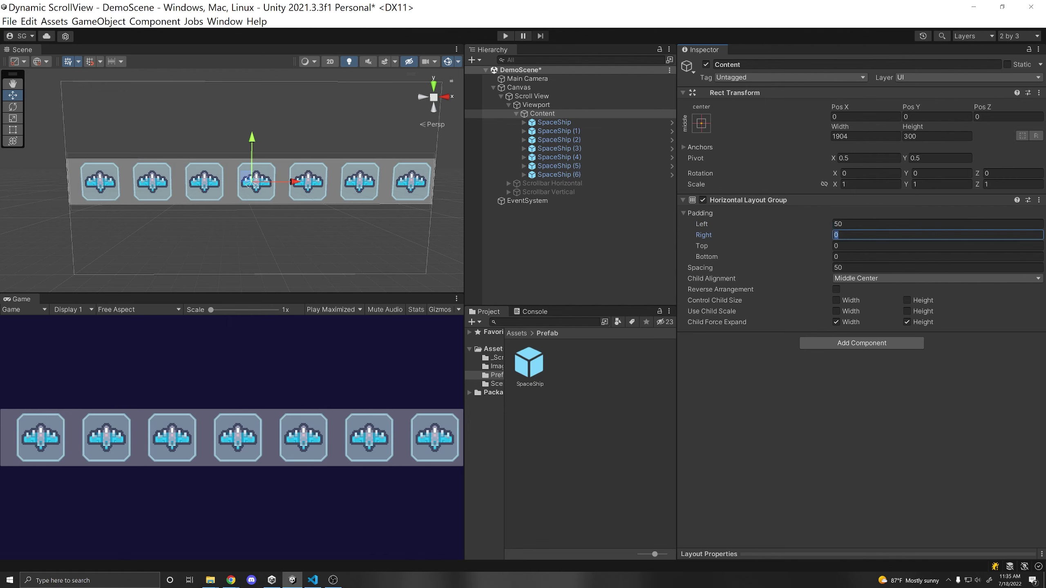
type("50")
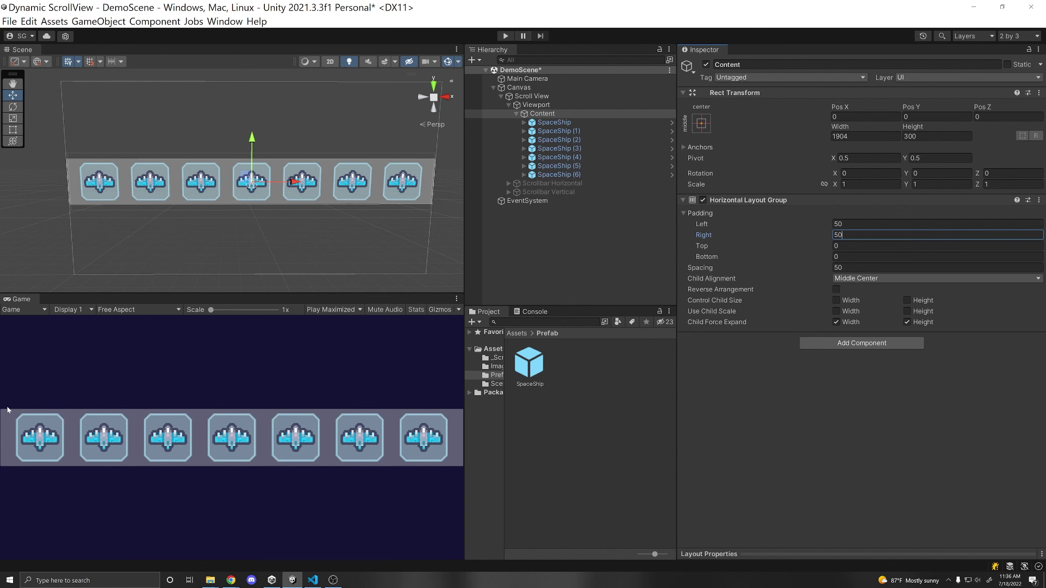
Run DemoScene to test horizontal scrolling of the spaceship row.
key("ctrl+p")
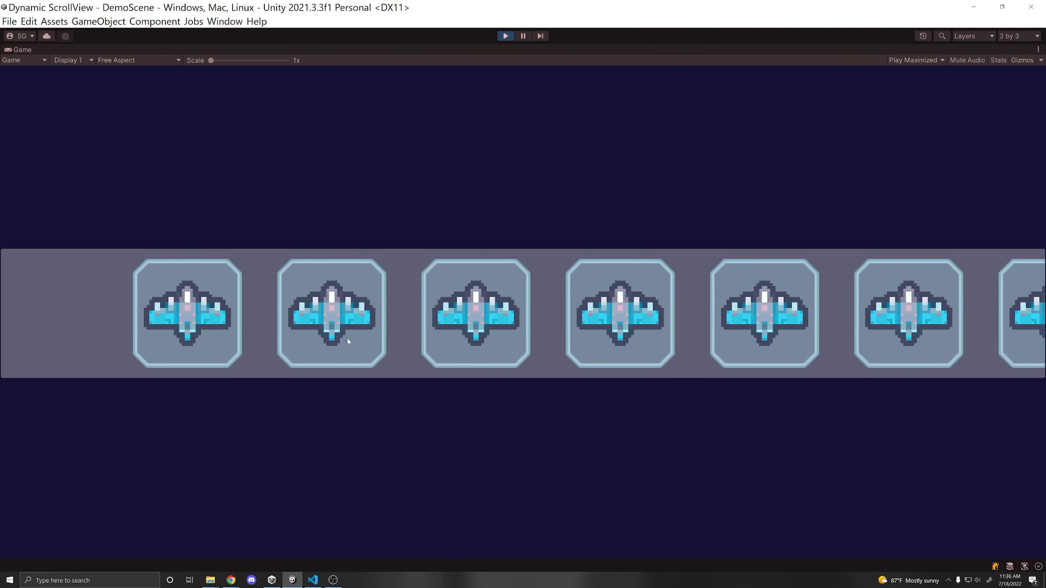
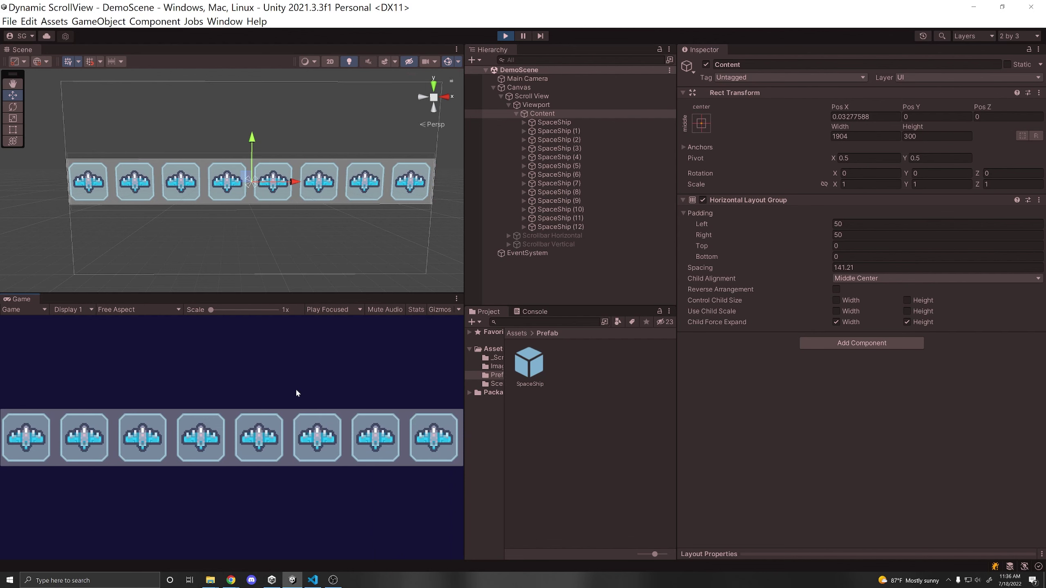
Stop the running scene and add a Content Size Fitter component to Content.
left_click(504, 36)
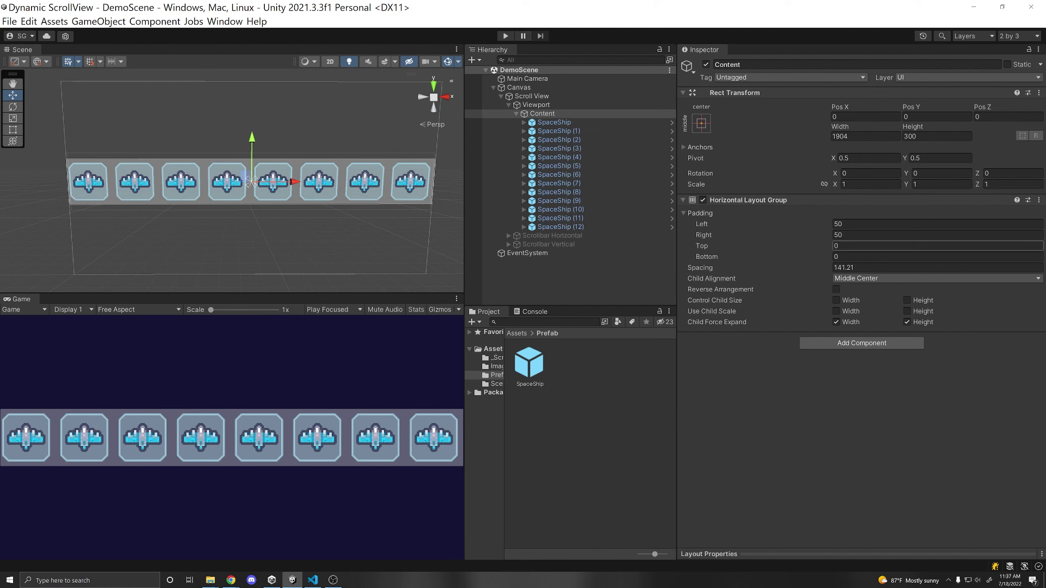
left_click(895, 341)
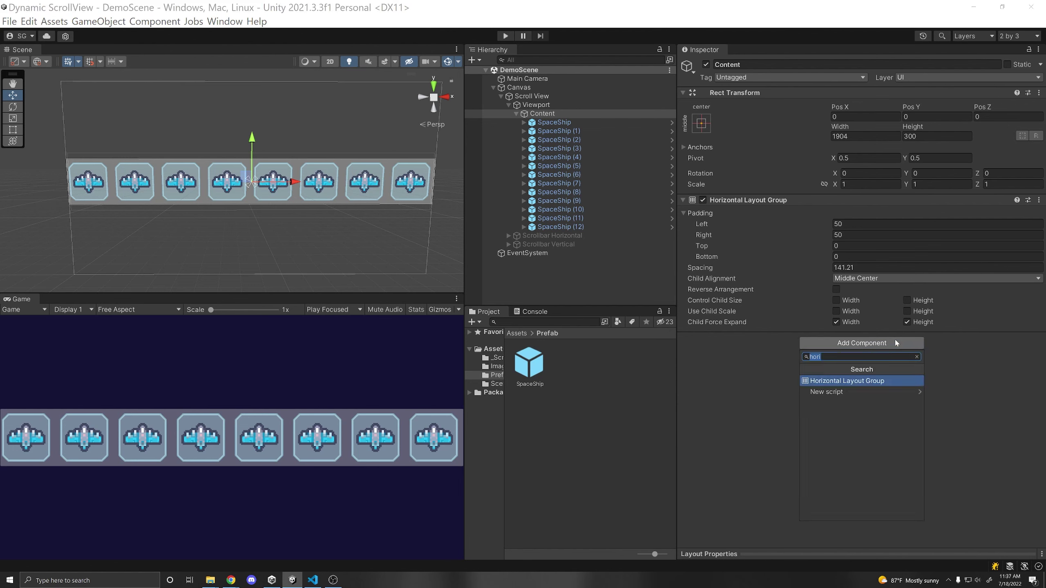
type("cont")
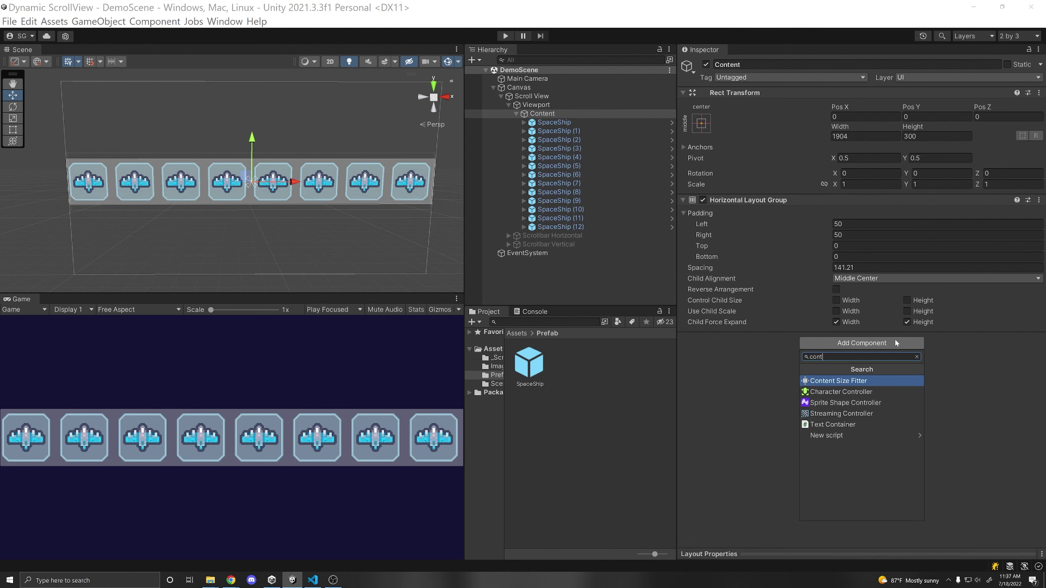
key("Return")
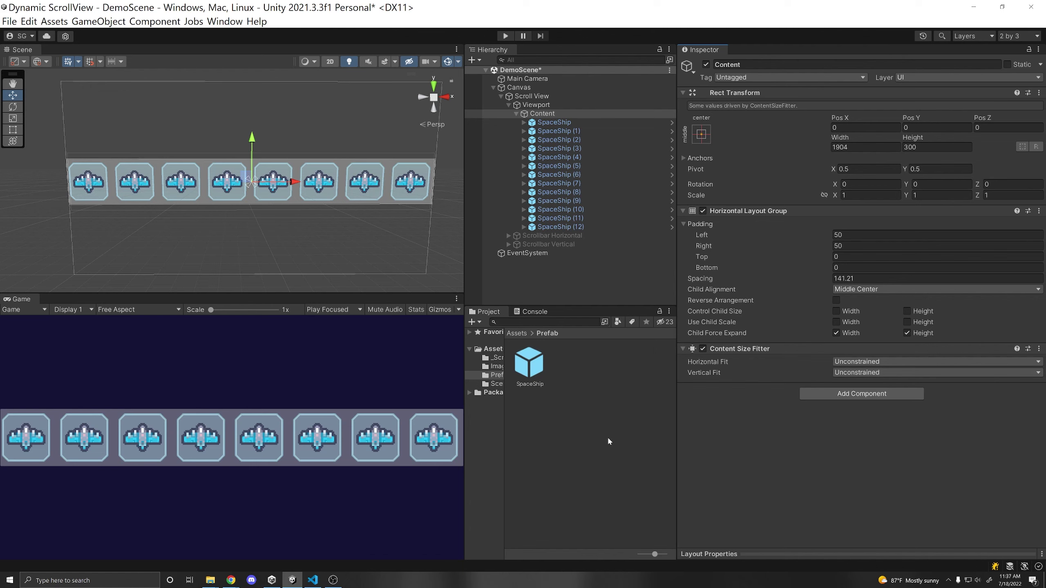
Set both the vertical and horizontal fit of the Content Size Fitter to Preferred Size.
left_click(852, 374)
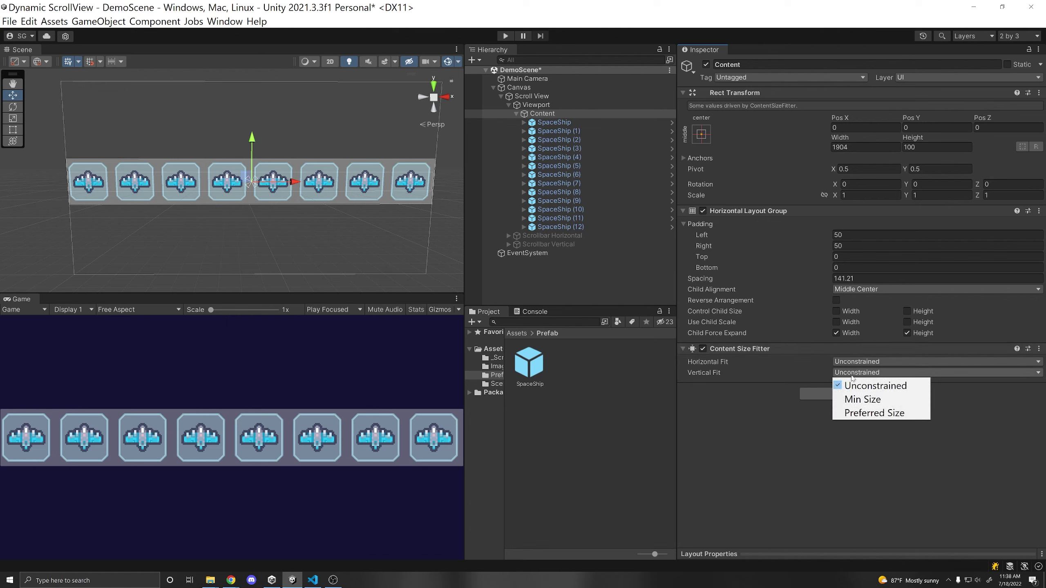
left_click(871, 414)
left_click(877, 361)
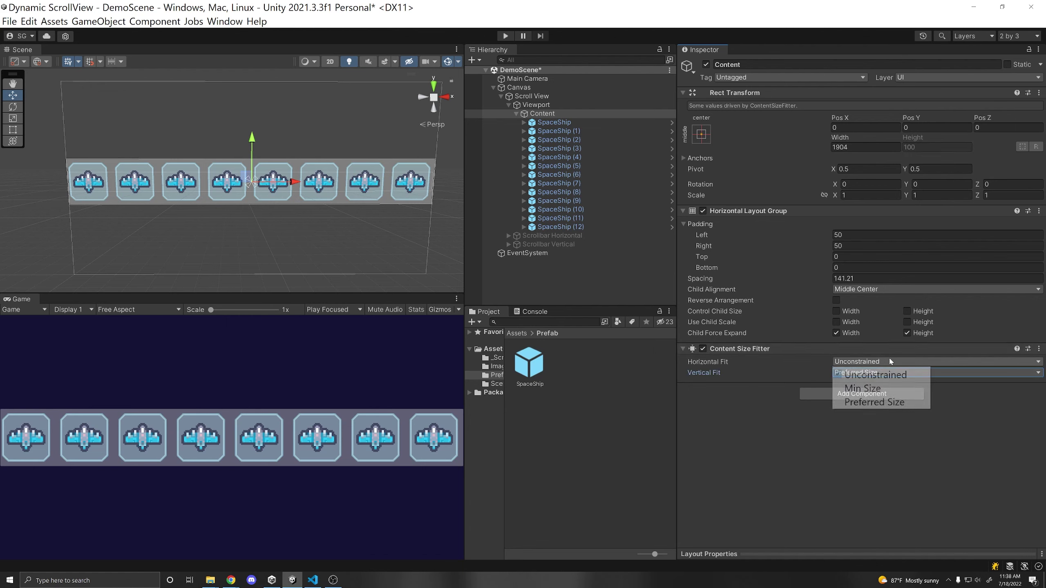
left_click(889, 403)
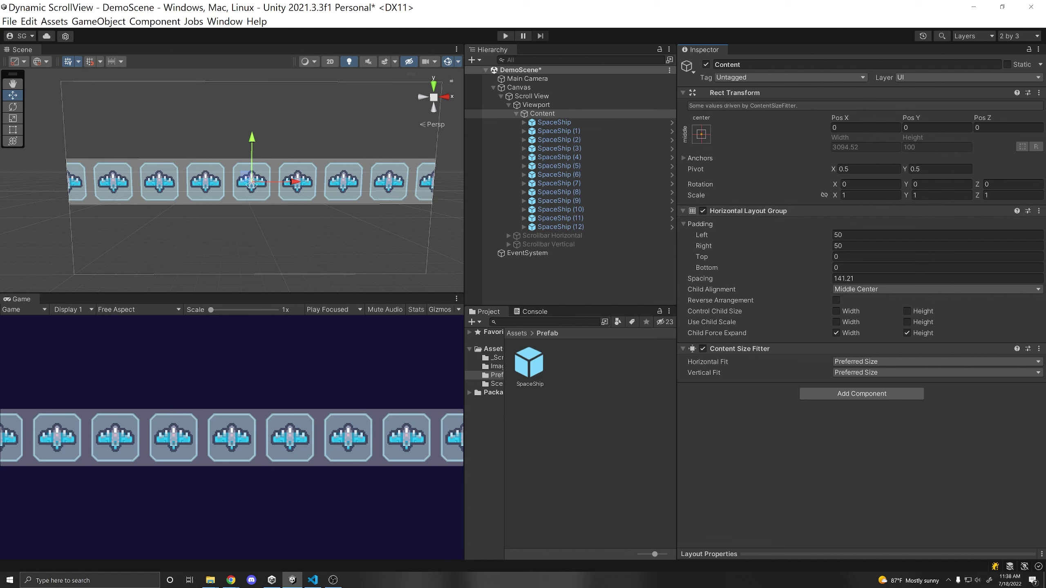
Look up the Vertical Layout Group among the components available for Content.
left_click(862, 393)
type("vertica")
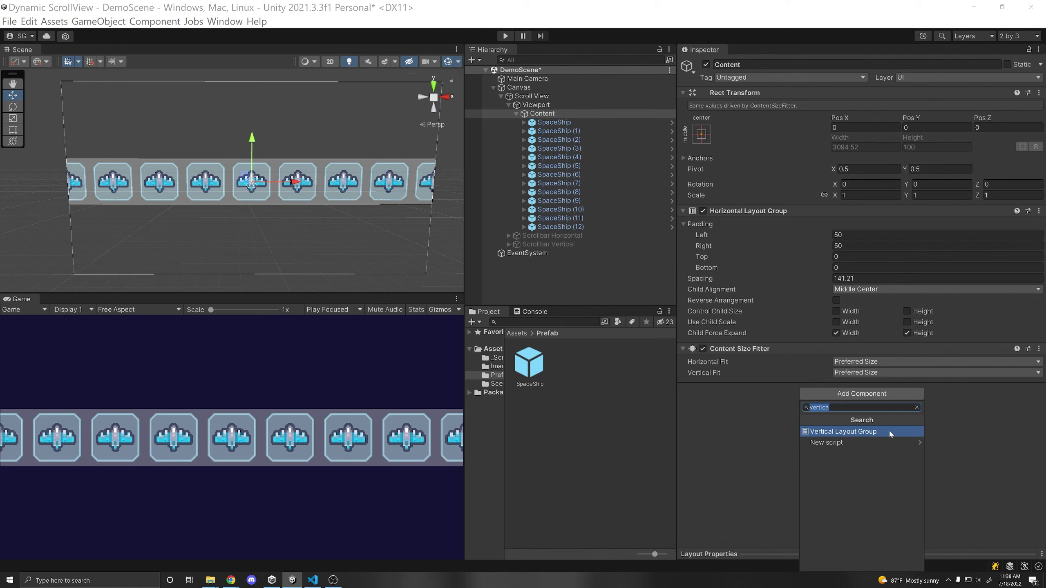
Run DemoScene and test scrolling with the last spaceship item duplicated seven times.
key("ctrl+p")
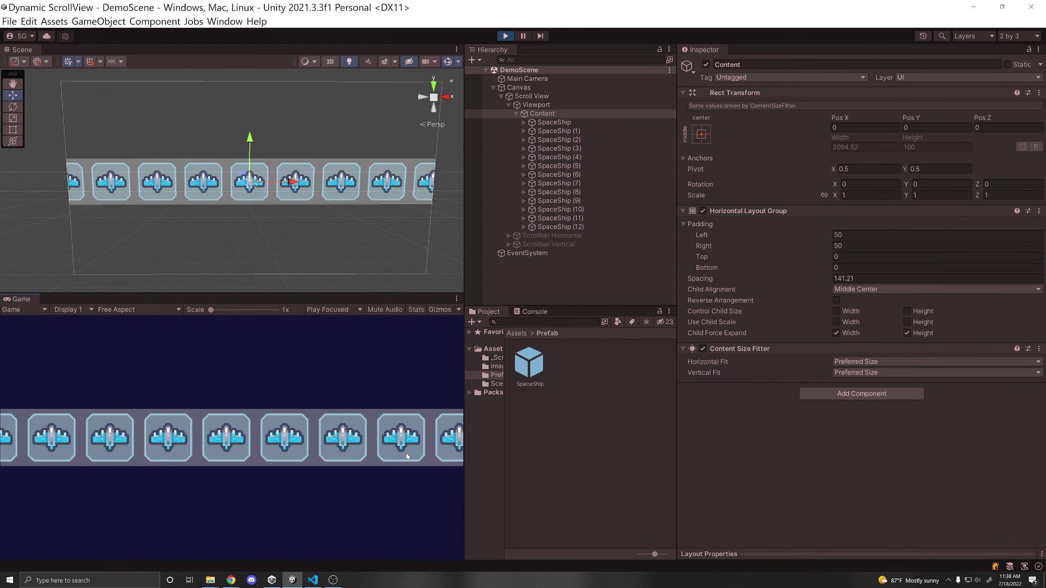
left_click_drag(418, 454, 445, 451)
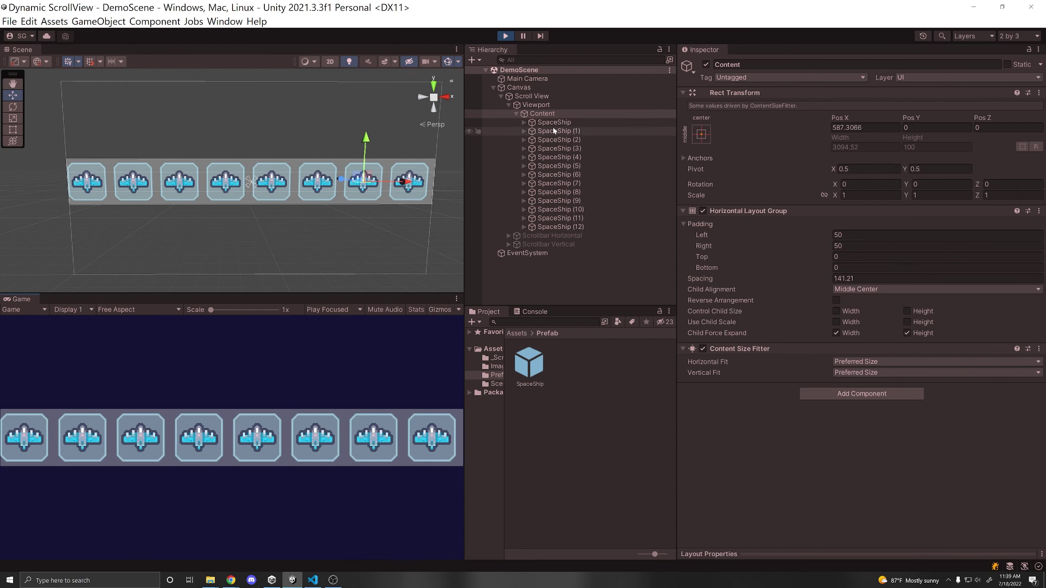
left_click(558, 227)
key("ctrl+d")
key("ctrl+d")
key("ctrl+d")
key("ctrl+d")
key("ctrl+d")
key("ctrl+d")
key("ctrl+d")
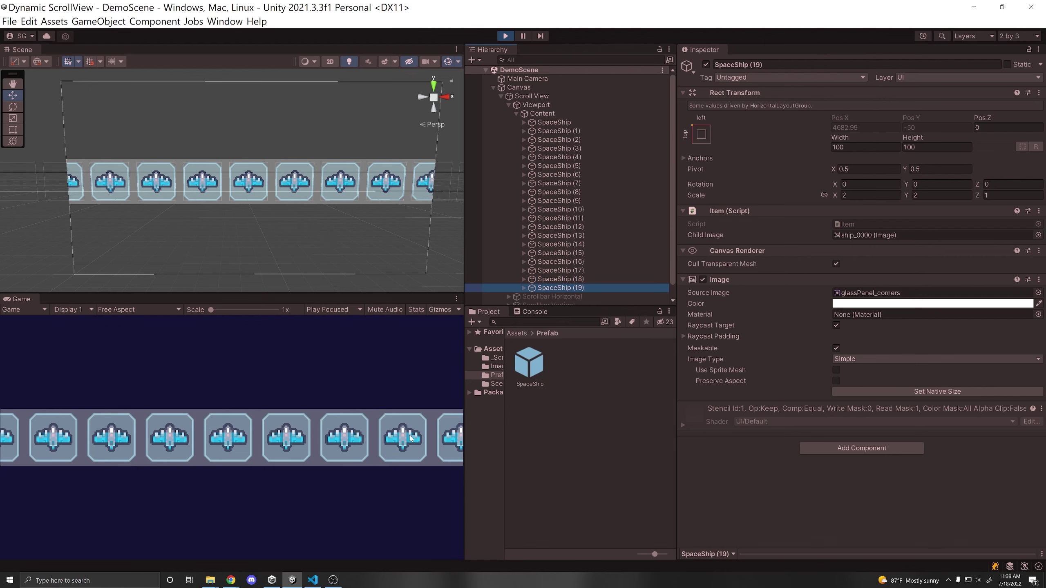
left_click_drag(409, 436, 737, 444)
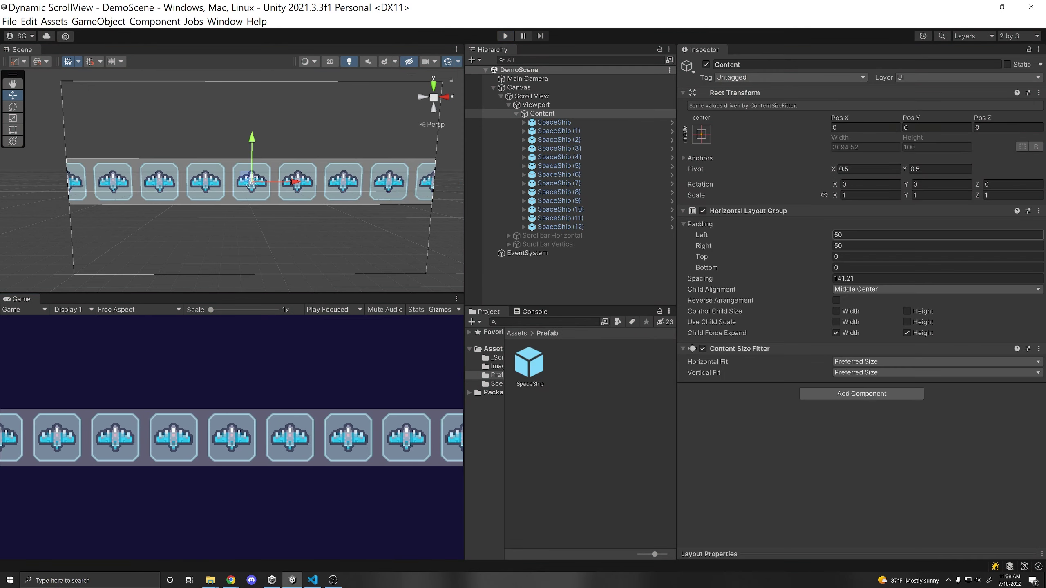
Stop the running scene and set the Horizontal Layout Group's left and right padding to 70.
left_click(838, 235)
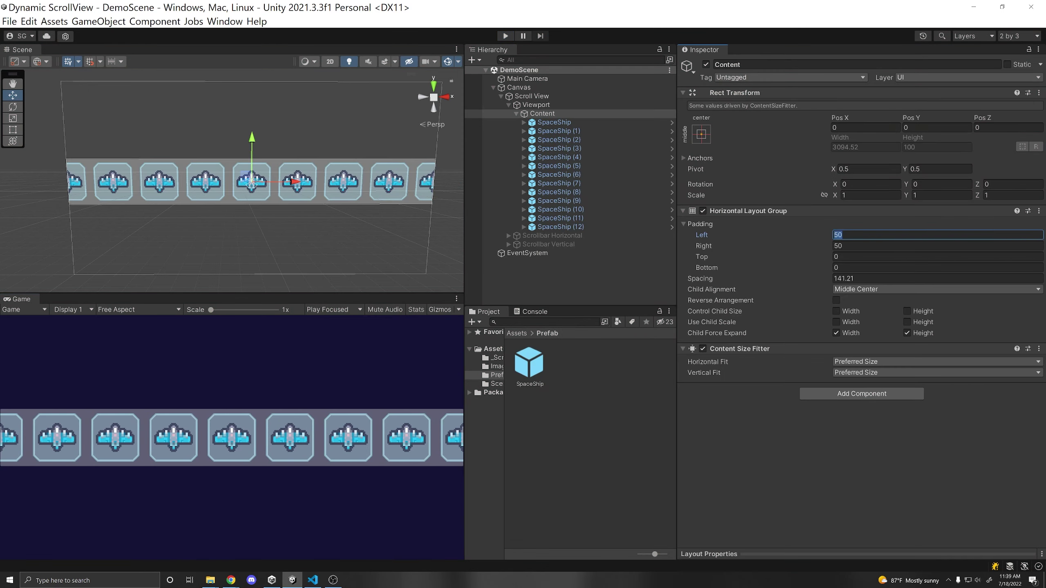
type("70")
key("Tab")
type("70")
left_click(799, 453)
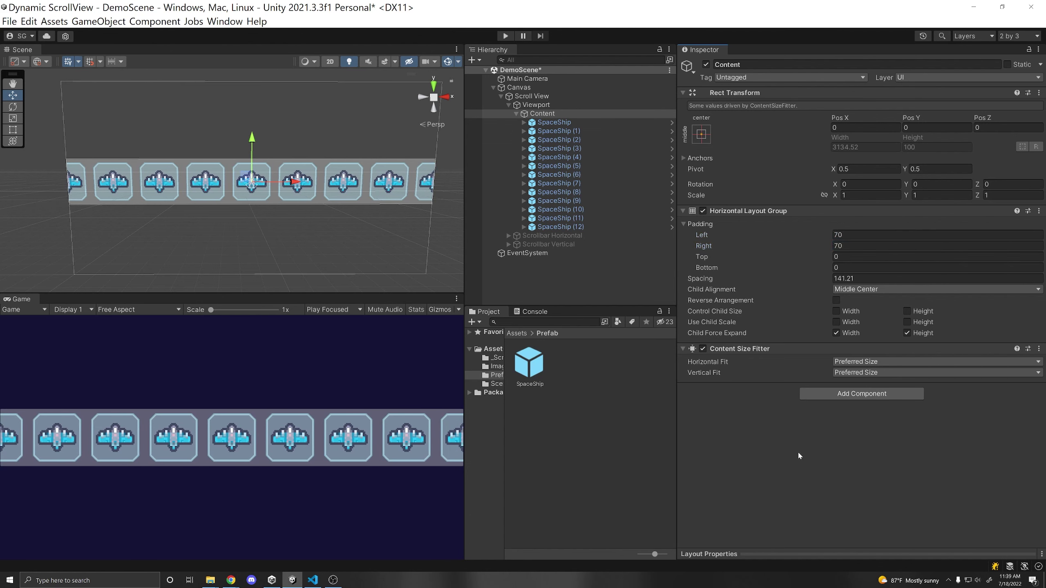
Run DemoScene, scroll the row to check the wider padding at its edge, and stop the run.
left_click(505, 35)
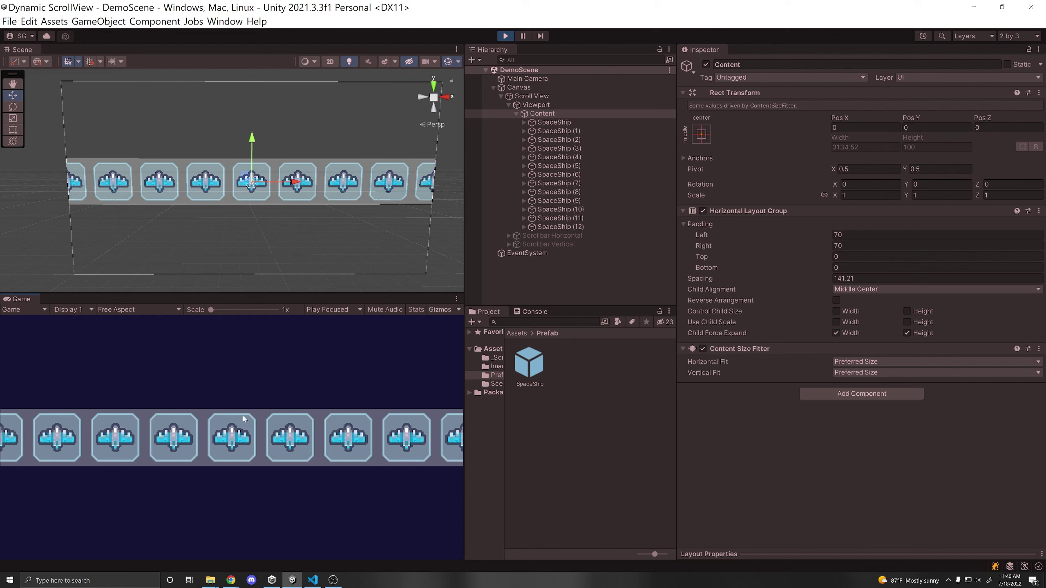
left_click_drag(198, 450, 348, 442)
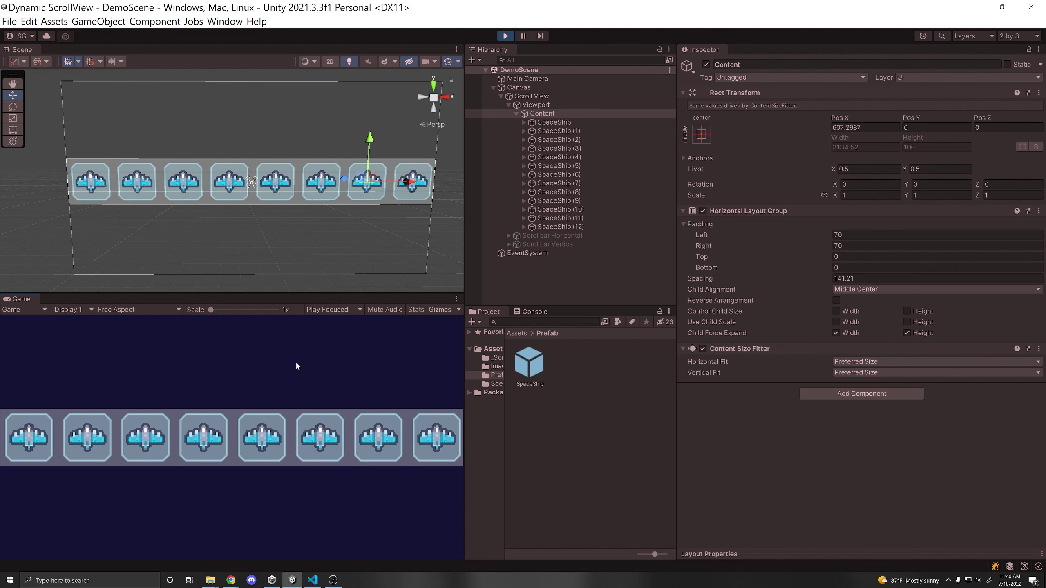
key("ctrl+p")
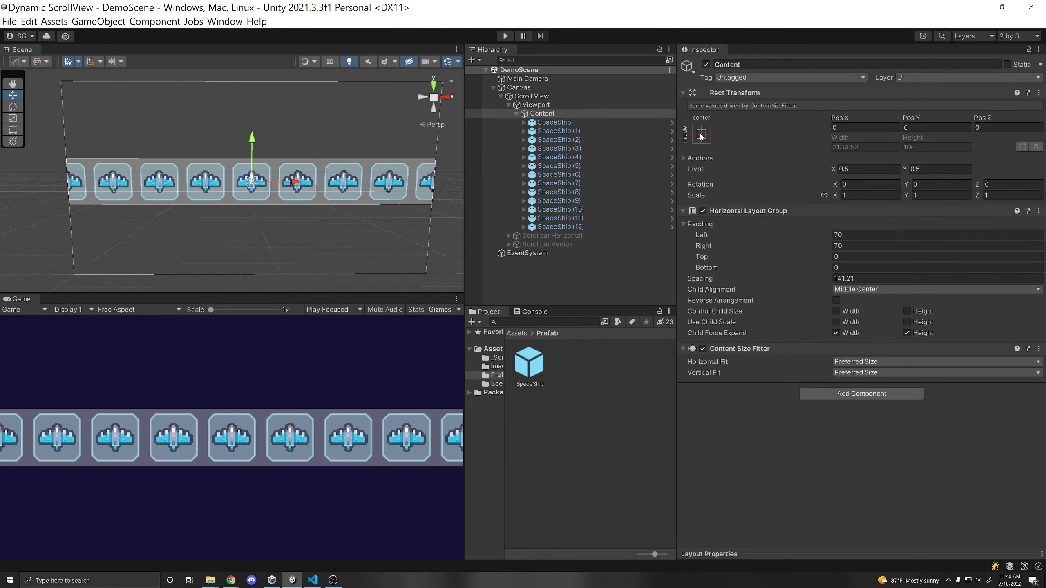
Anchor Content to the middle left, including its pivot and position, and save the scene.
left_click(701, 134)
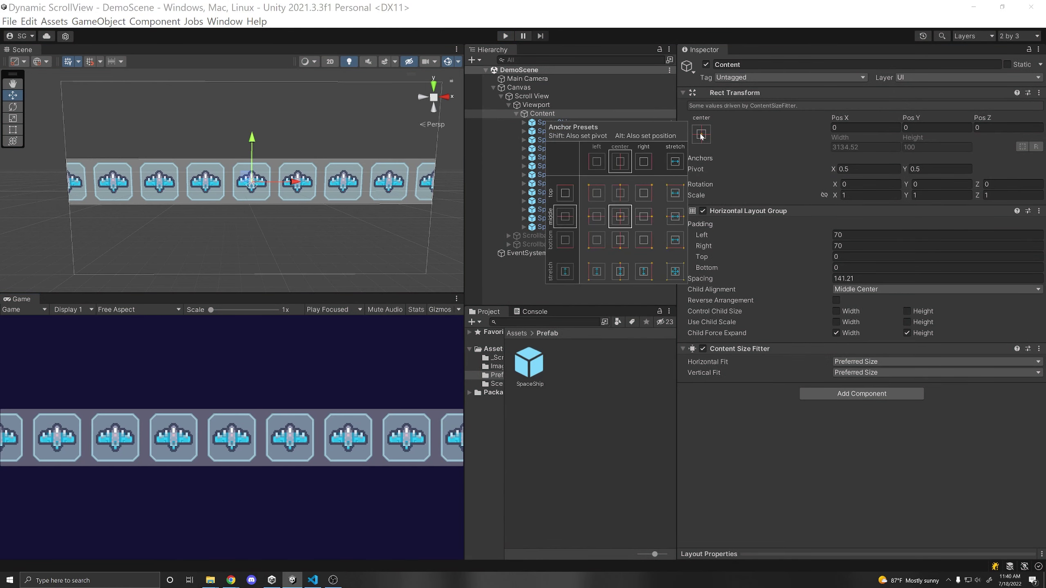
left_click(594, 223, "shift")
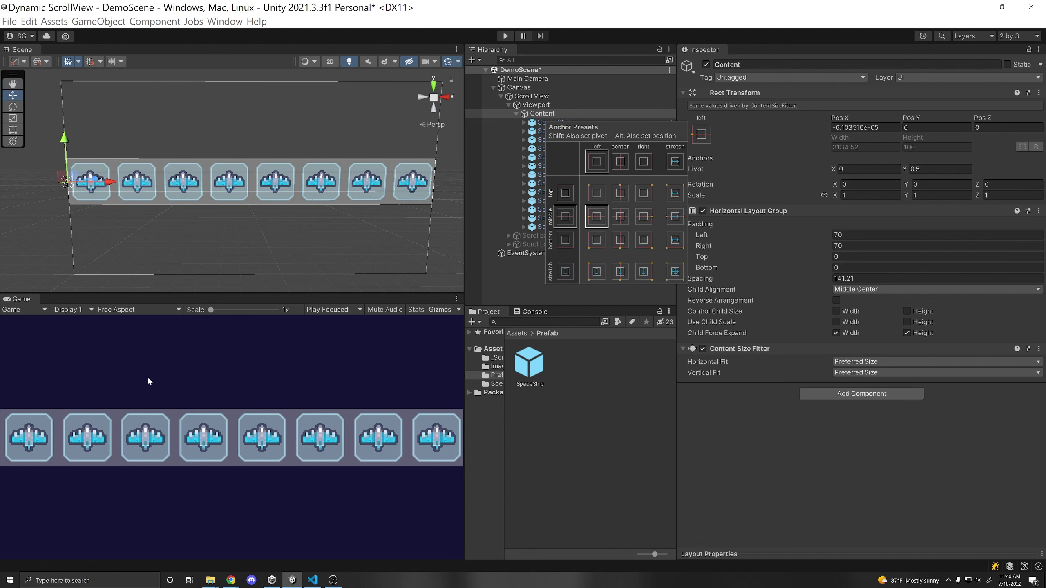
key("ctrl+s")
Run DemoScene and scroll the left-anchored spaceship row to its end.
left_click(505, 37)
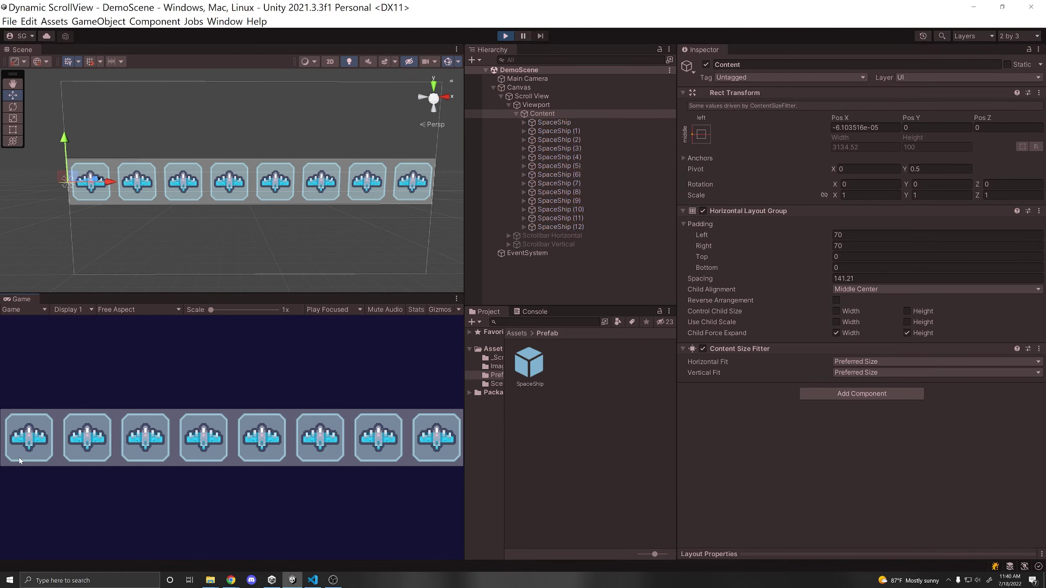
left_click_drag(271, 450, 62, 449)
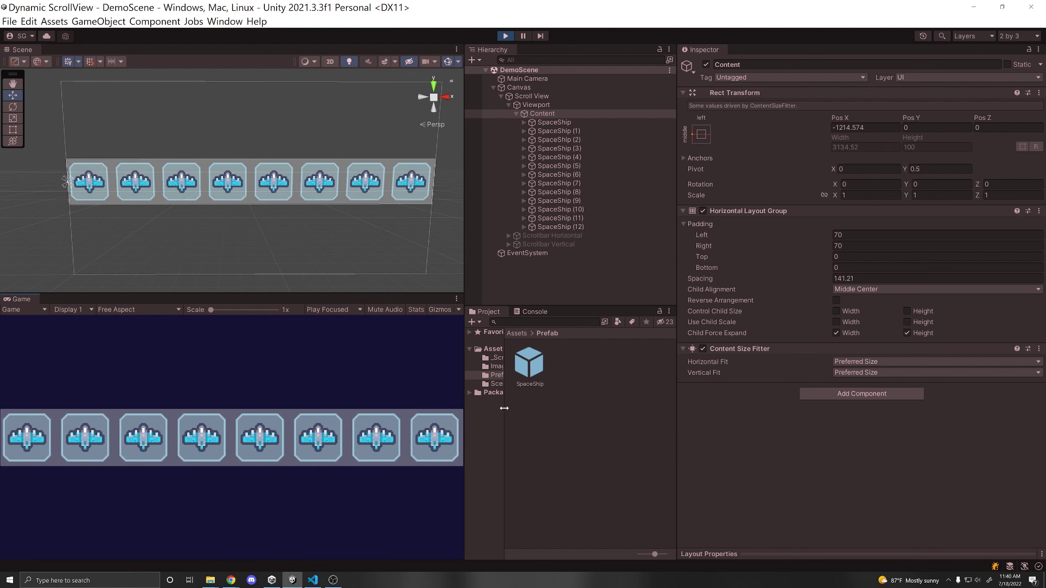
Set the elasticity of Scroll View's Scroll Rect to 0.2, try the scrolling, and stop the run.
left_click(543, 96)
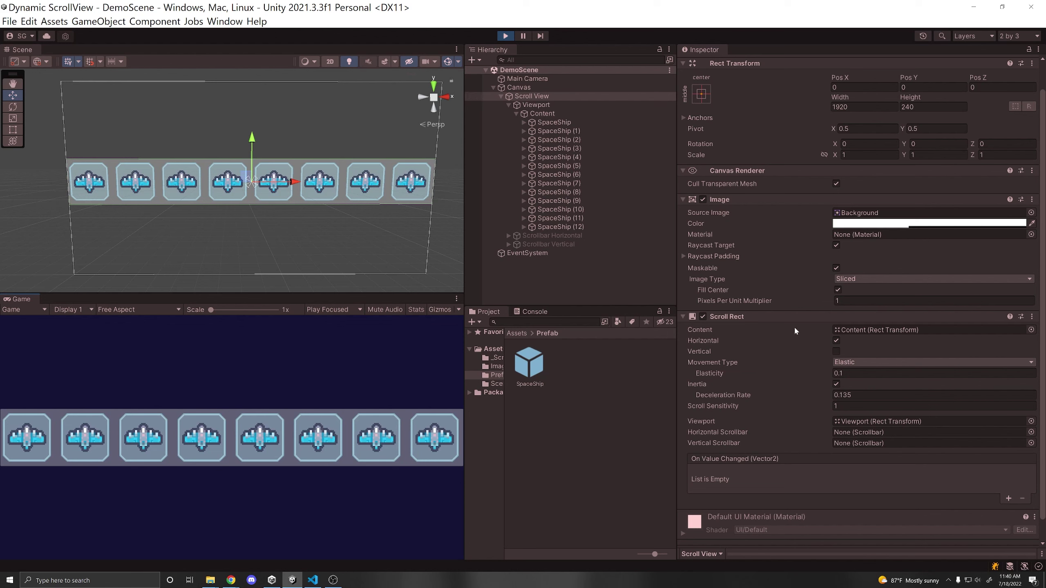
left_click(934, 374)
key("BackSpace")
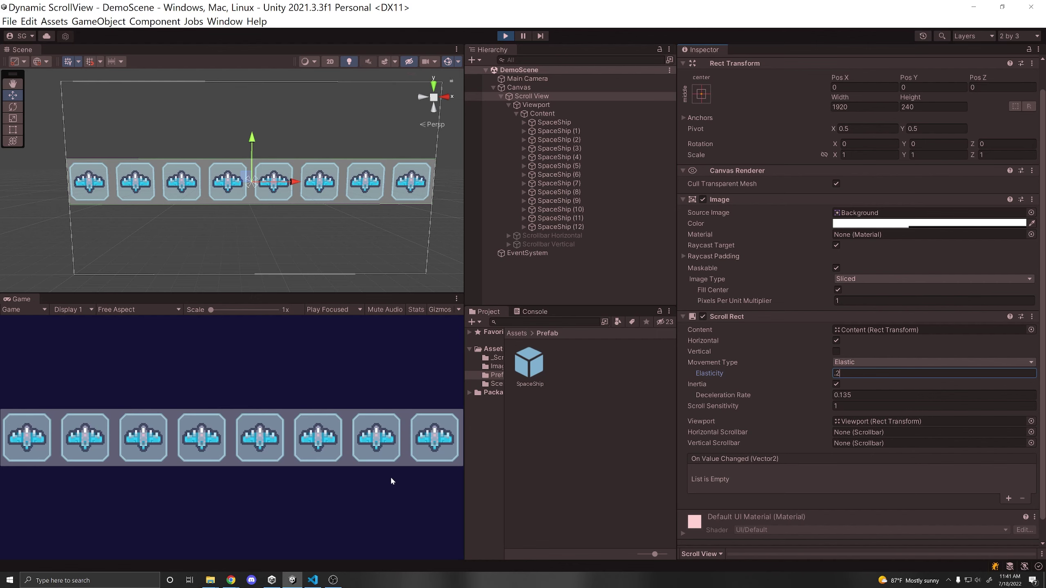
key("Return")
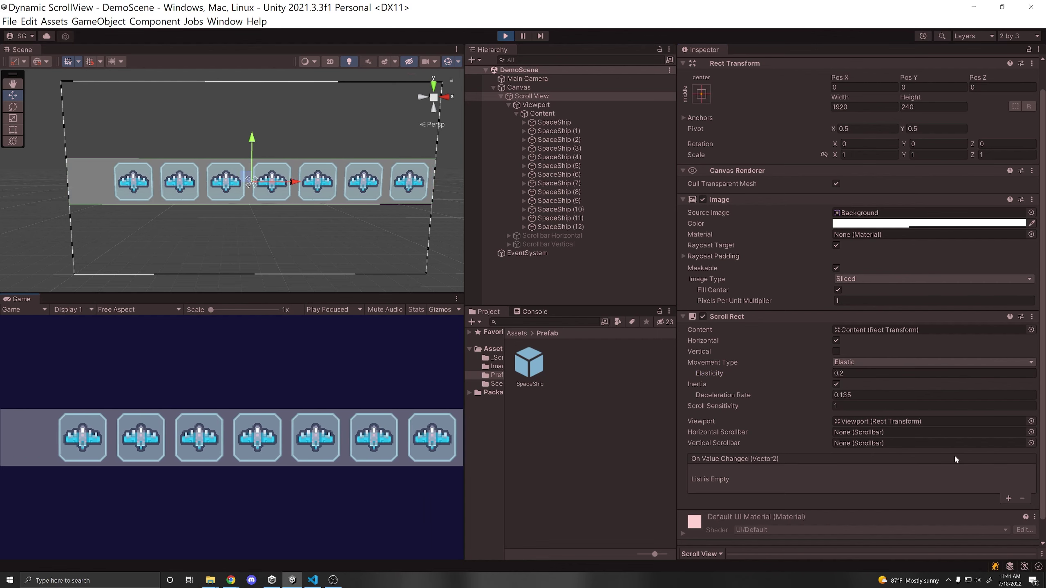
key("ctrl+p")
left_click(560, 235)
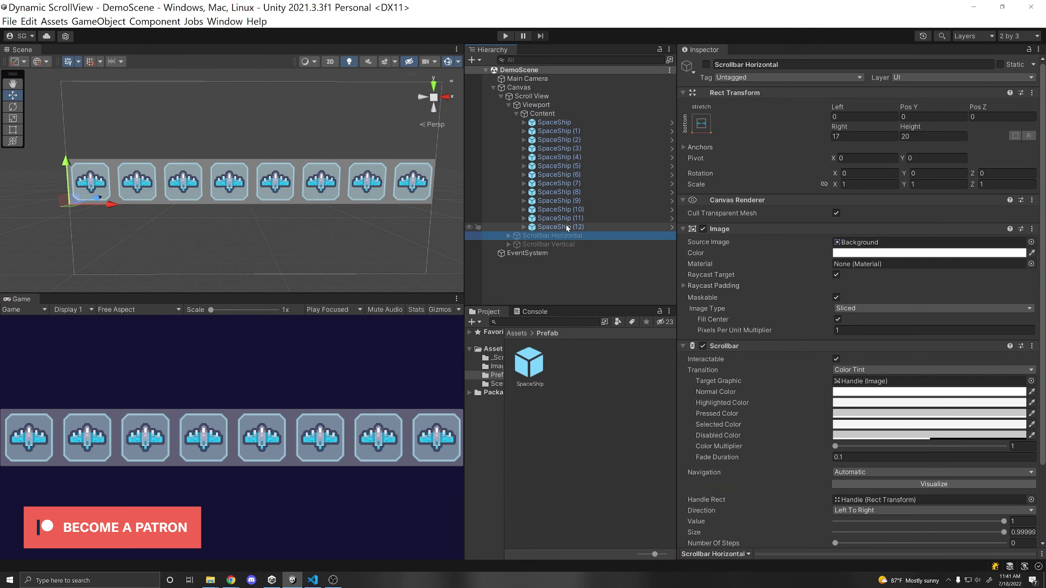
left_click(567, 227)
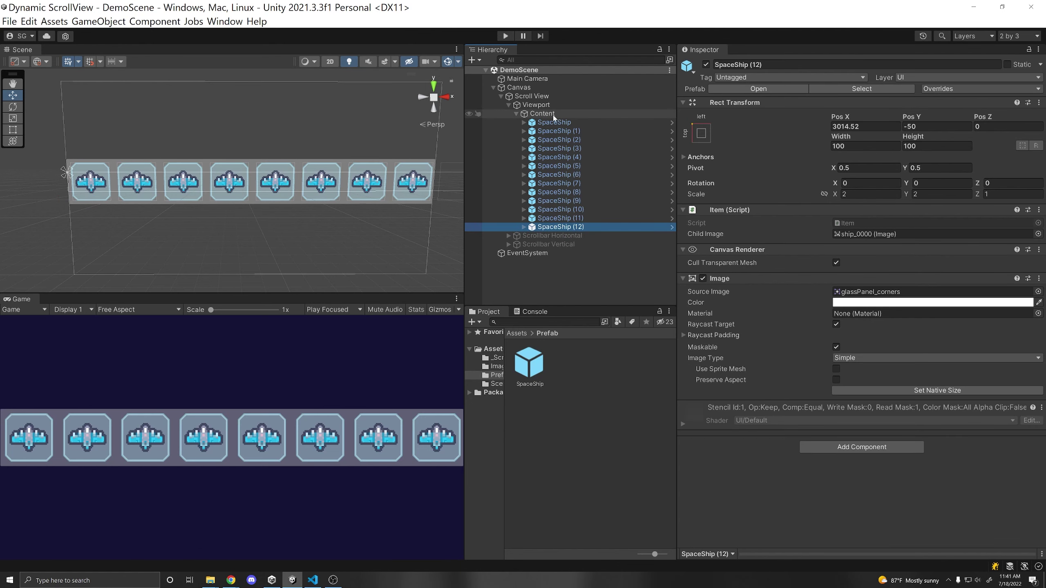
left_click(543, 114)
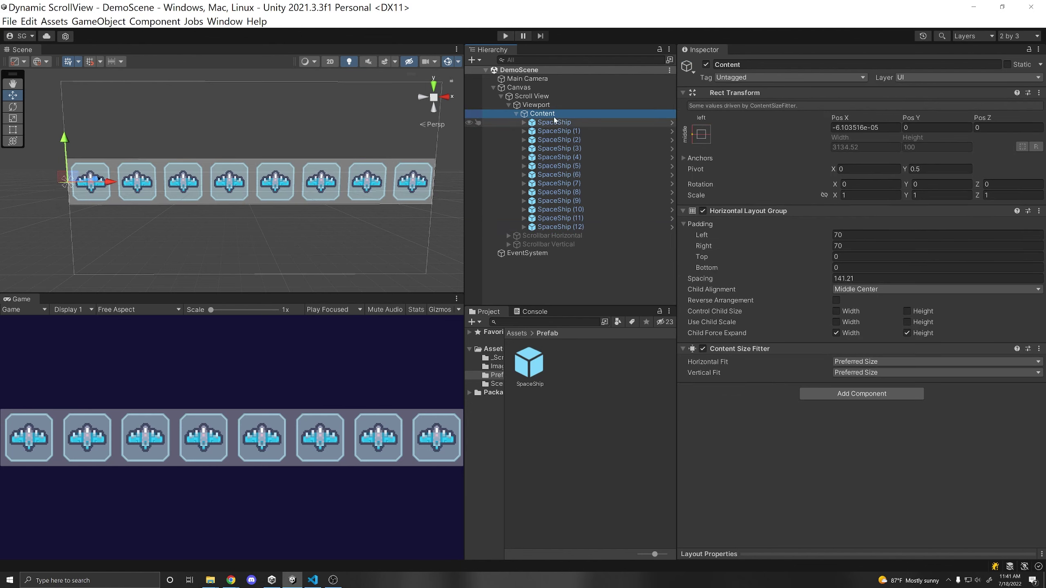
left_click(540, 122)
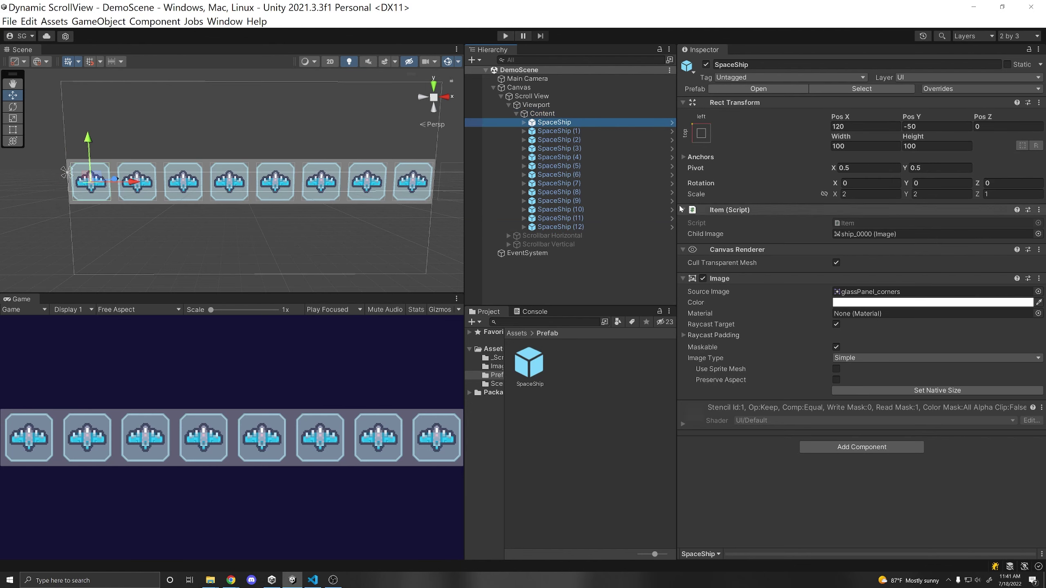
Delete all the SpaceShip items from Content and save the scene.
left_click(596, 227)
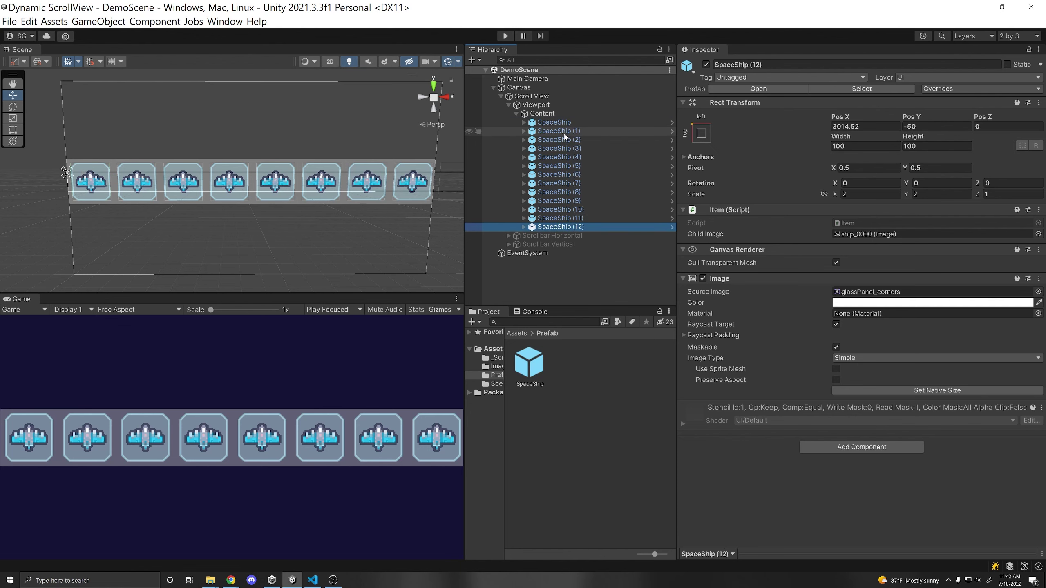
left_click(564, 133, "shift")
key("Delete")
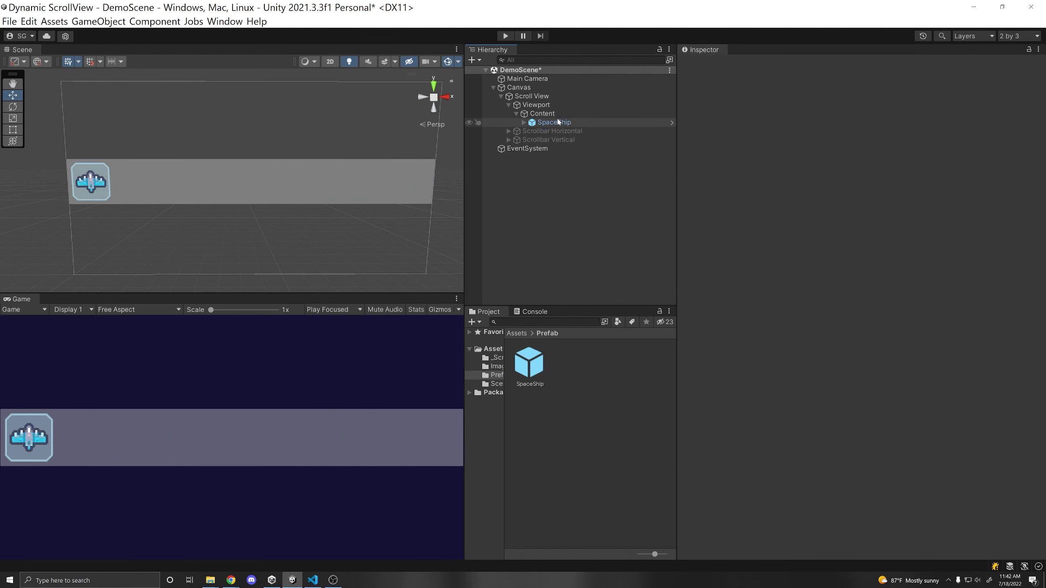
left_click(566, 122)
key("Delete")
key("ctrl+s")
Create a C# script named DynamicScrollView in an Assets/Scripts folder and remove its template methods in Visual Studio Code.
left_click(561, 113)
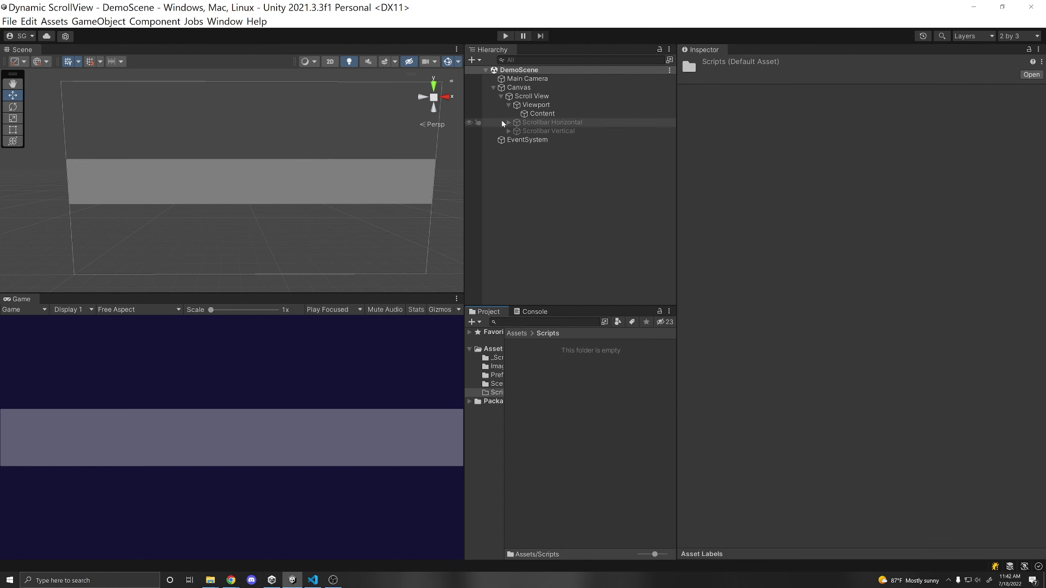
left_click(551, 98)
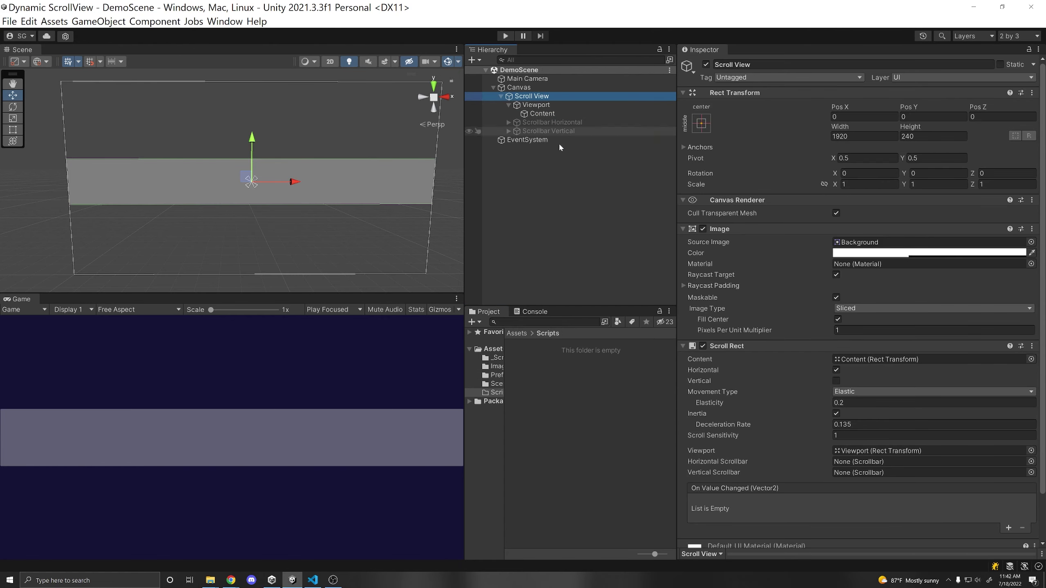
right_click(520, 357)
mouse_move(511, 58)
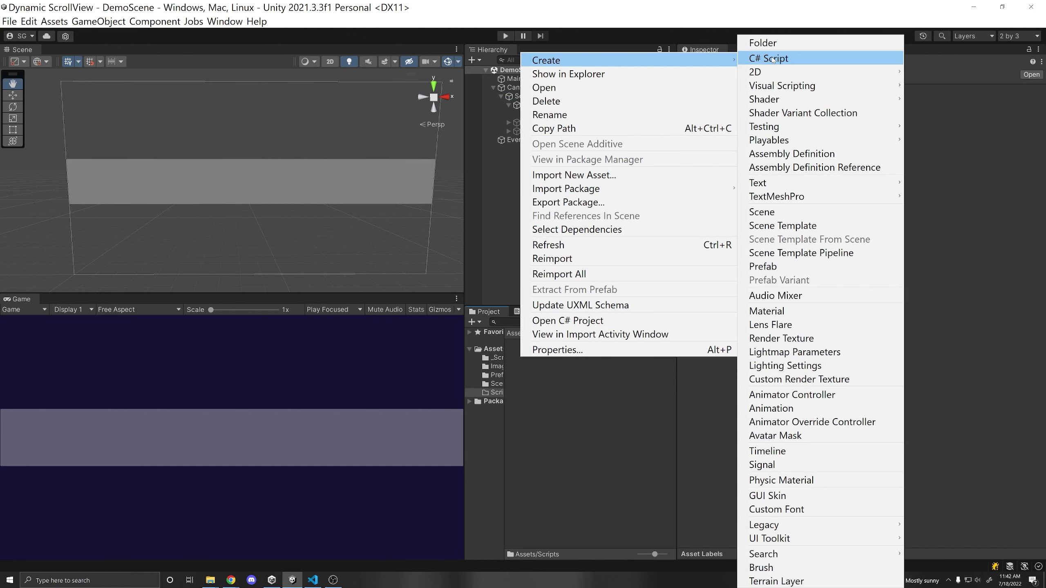
left_click(771, 58)
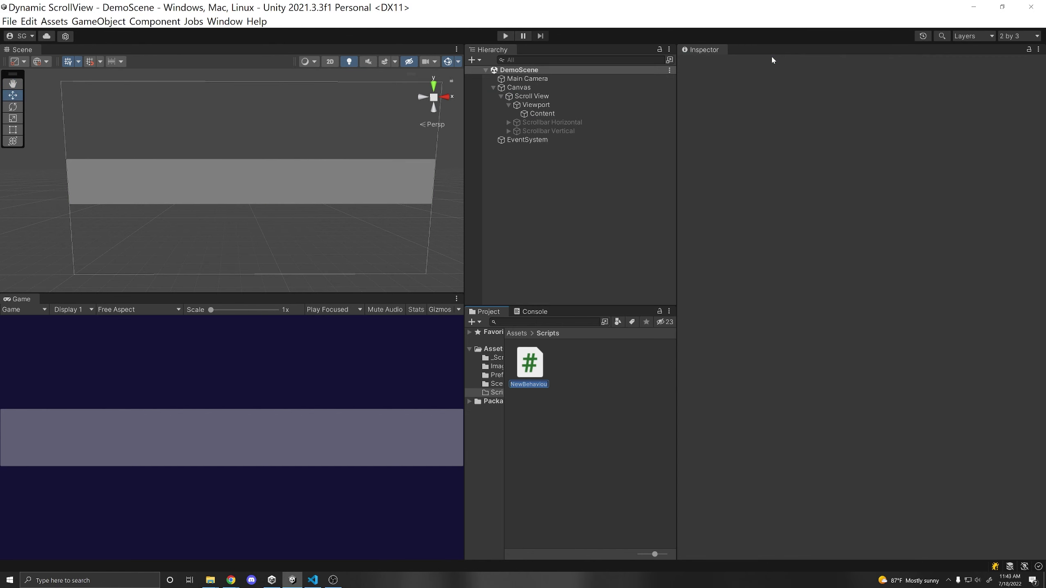
type("DynamicScrollView")
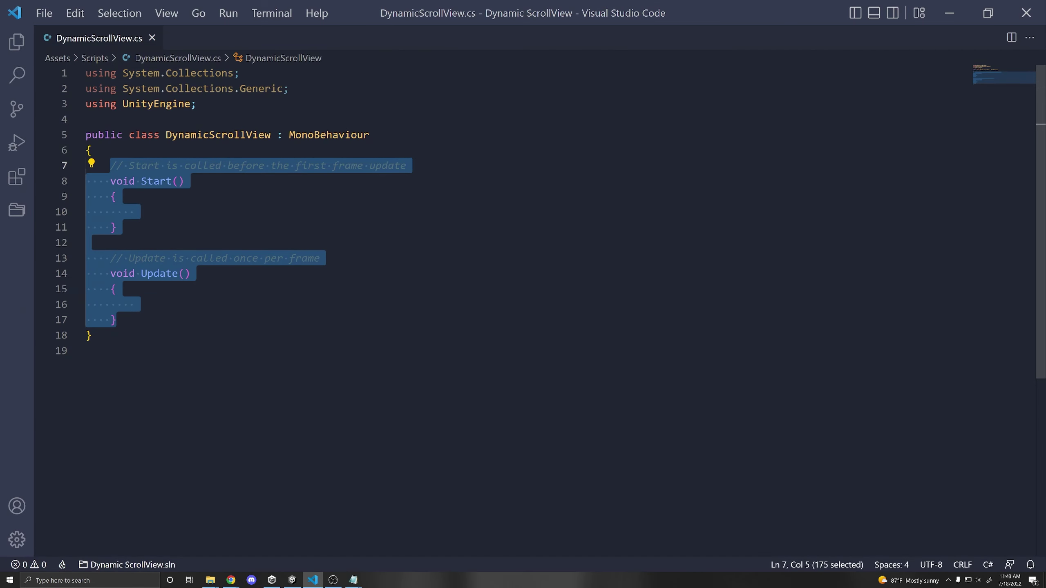
key("BackSpace")
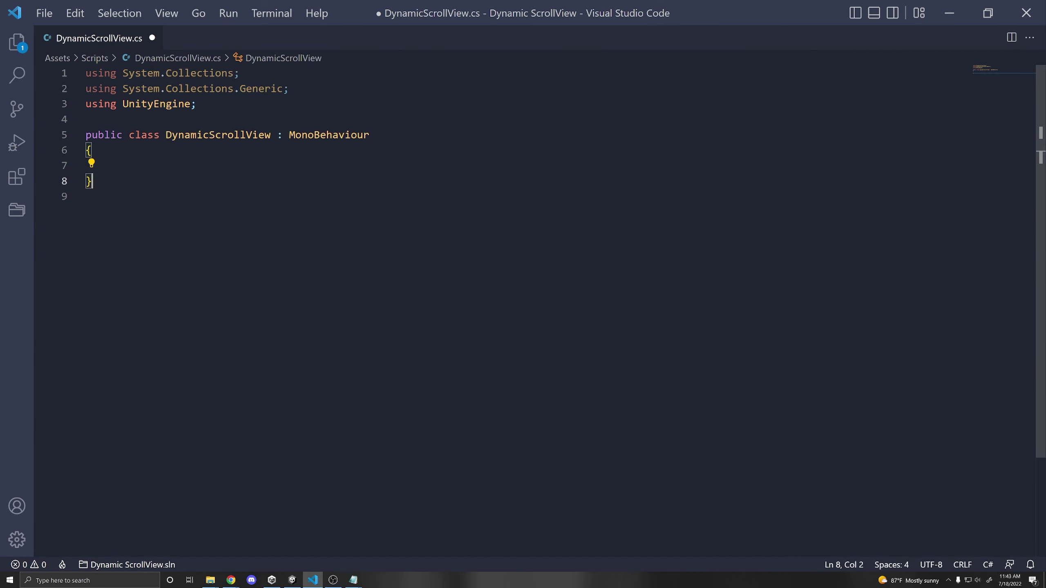
Remove the using System.Collections line from the beginning of DynamicScrollView.cs.
left_click(86, 197)
left_click_drag(240, 73, 86, 73)
key("BackSpace")
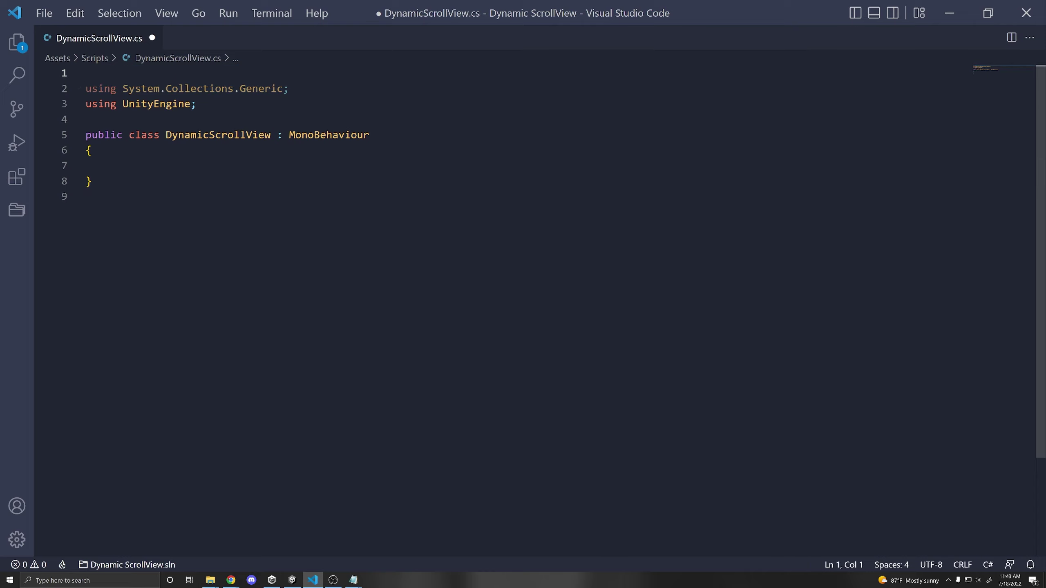
key("Delete")
Add a using UnityEngine.UI directive below the using UnityEngine line.
key("Down")
key("End")
key("Return")
type("using Unity")
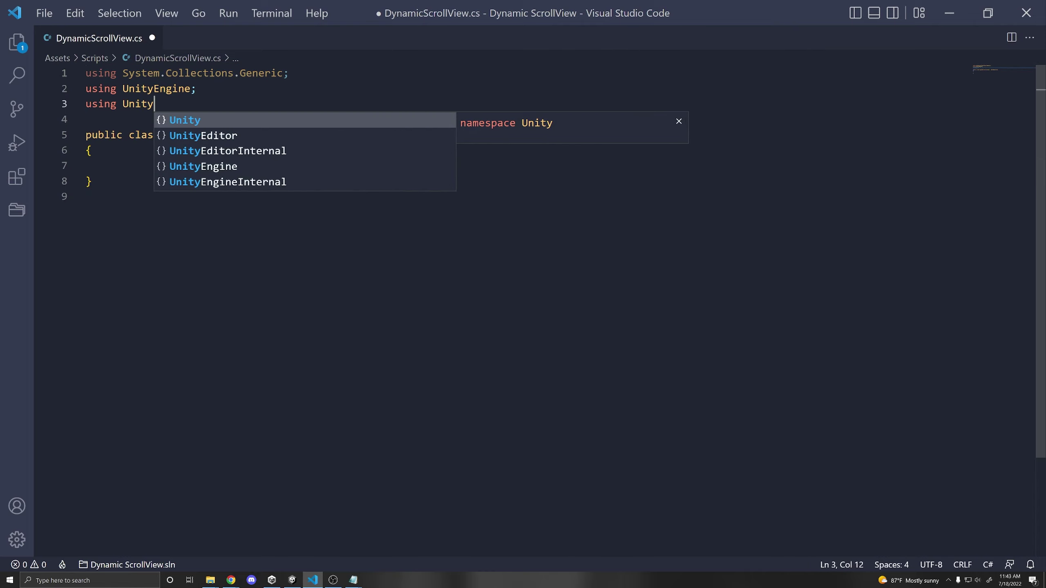
key("Down")
key("Down")
key("Down")
key("Tab")
type(".UI;")
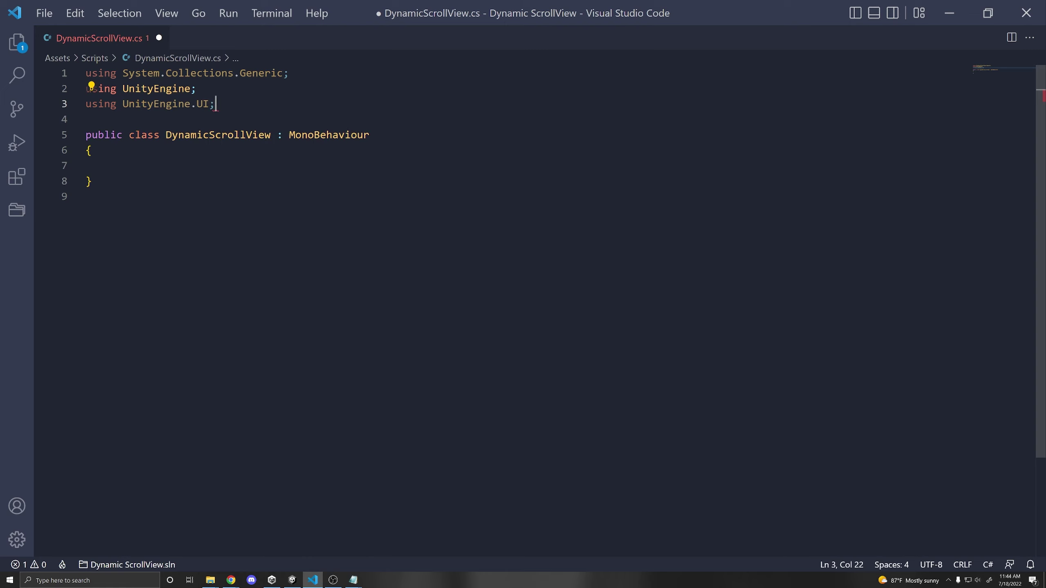
Declare a private Transform field named scrollViewContent with the SerializeField attribute inside the DynamicScrollView class.
left_click(117, 165)
type("[SerializeField]")
key("Return")
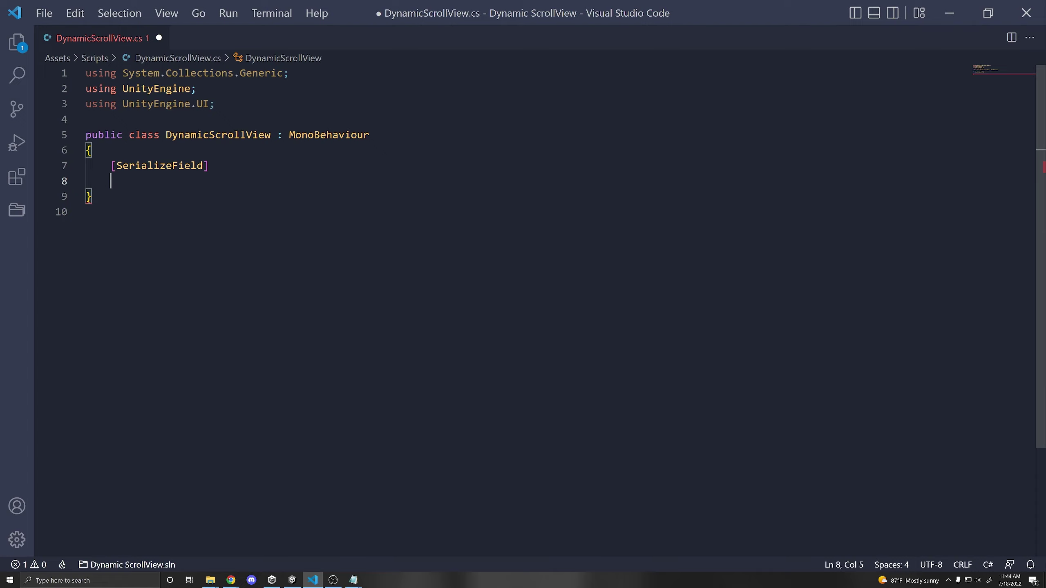
type("private tT")
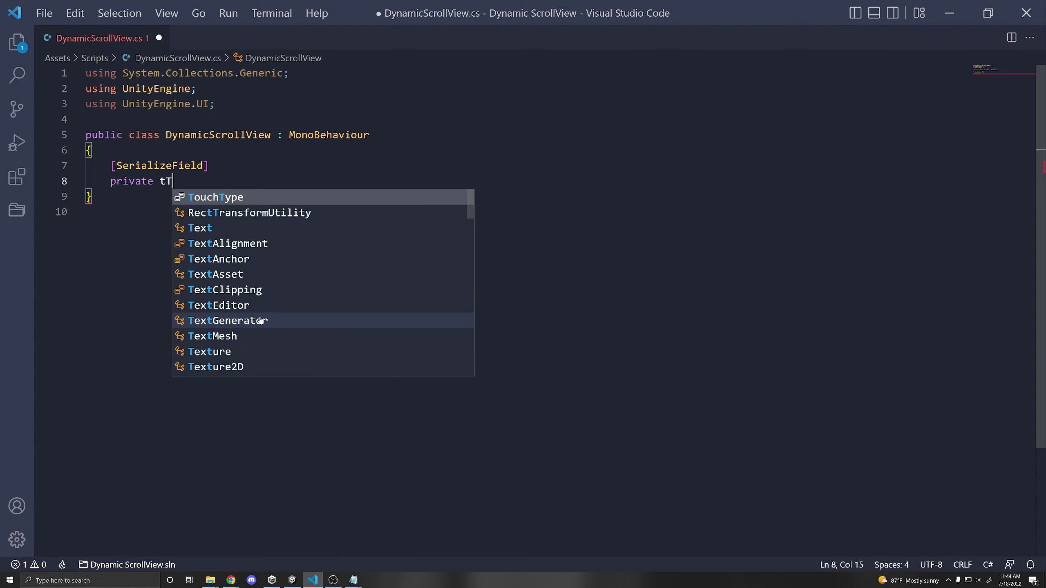
key("BackSpace")
key("BackSpace")
type("Transform scrollV")
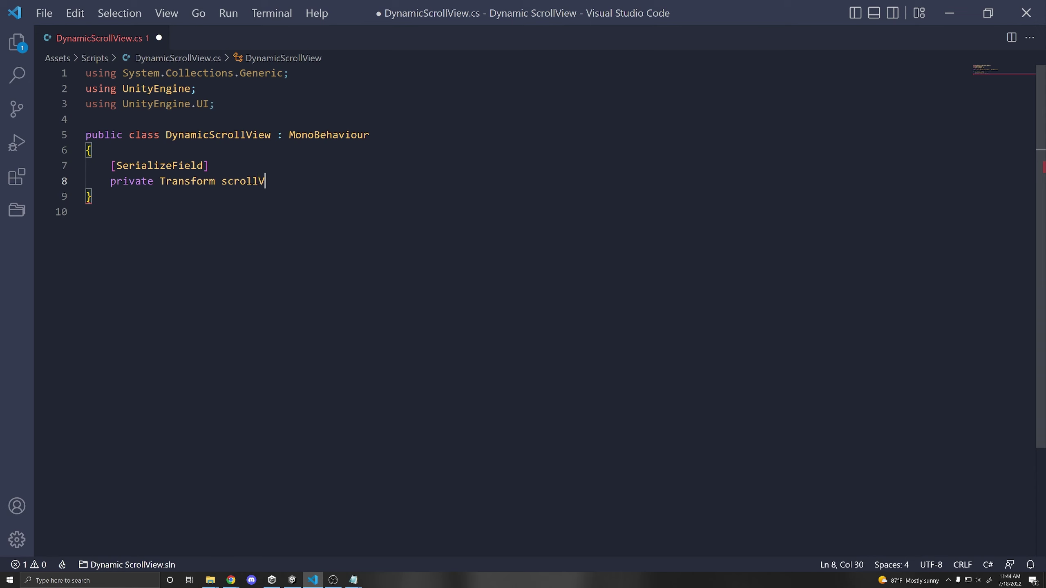
type("iewContent;")
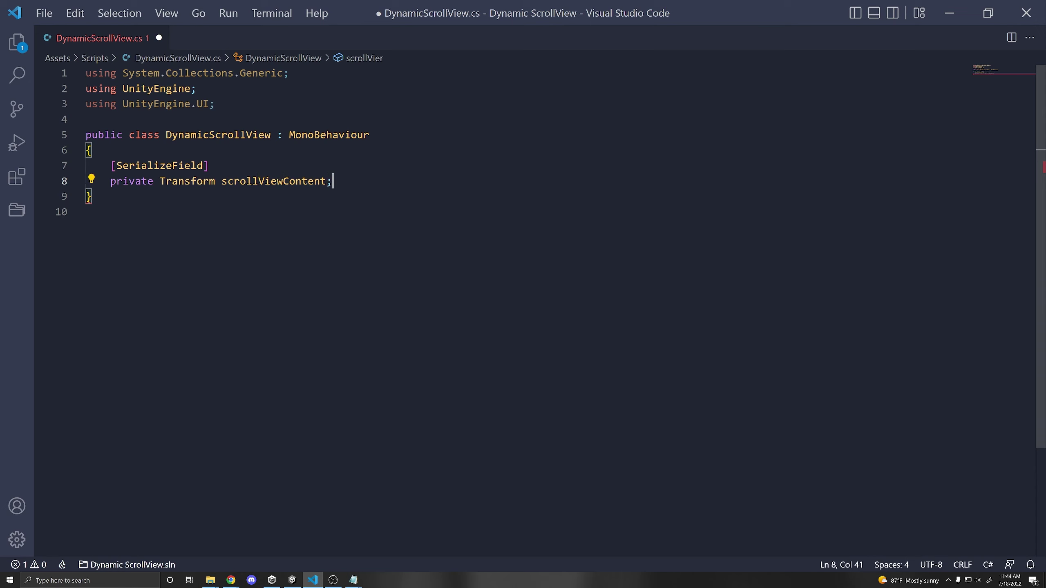
Declare a SerializeField private GameObject field named prefab below scrollViewContent.
key("Return")
key("Return")
type("[SerializeField]")
key("Return")
key("ctrl+s")
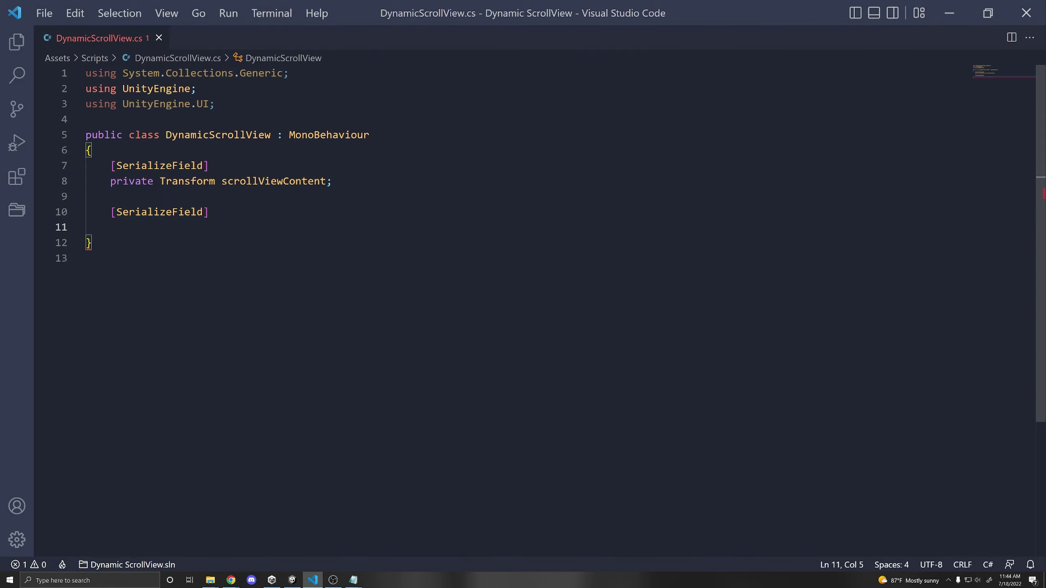
type("private GameObject pre")
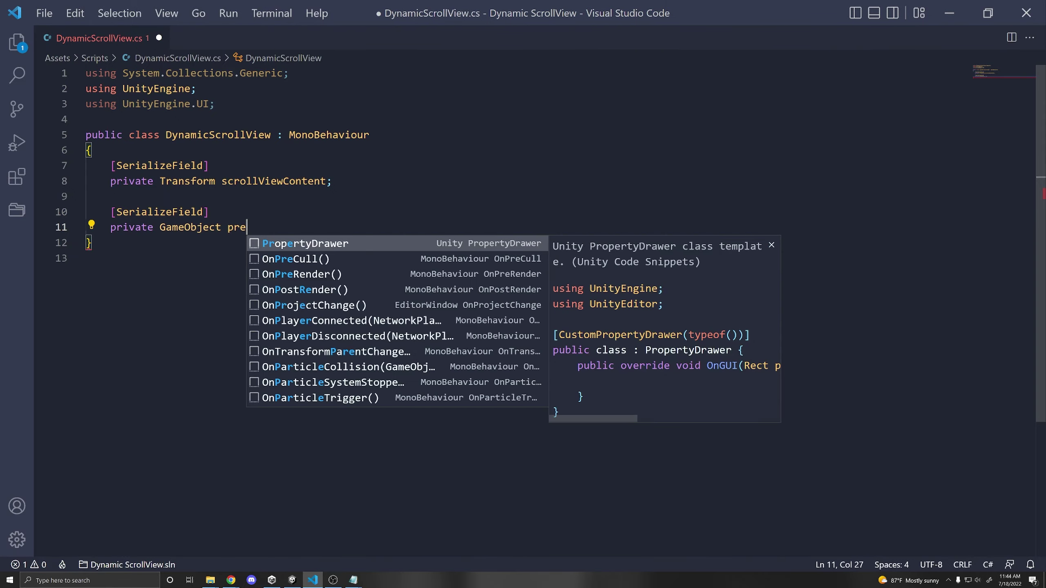
type("fab;")
Switch to Unity and examine the source images of the SpaceShip prefab and its ship_0000 child.
key("alt+Tab")
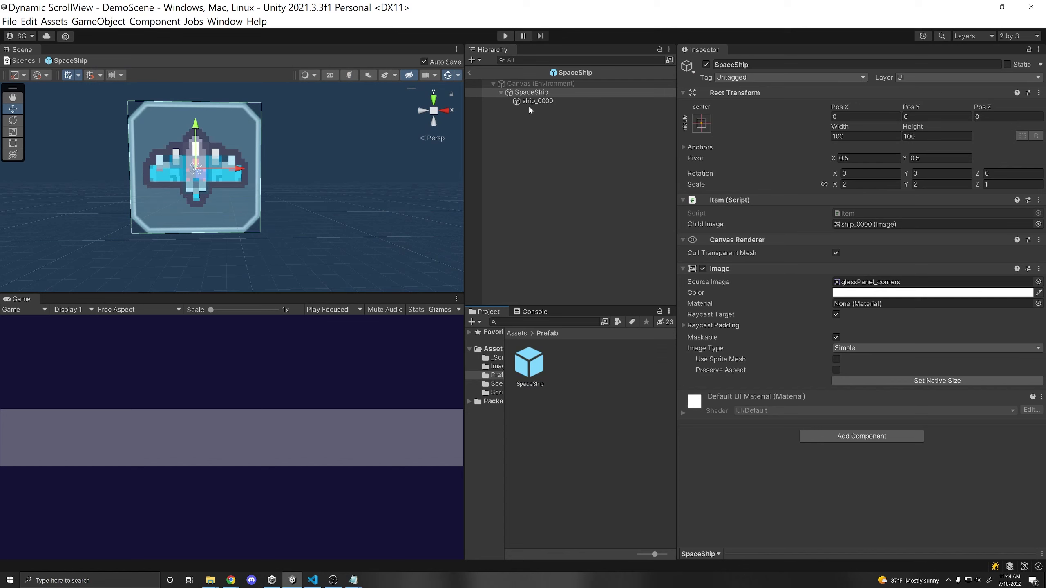
left_click(527, 95)
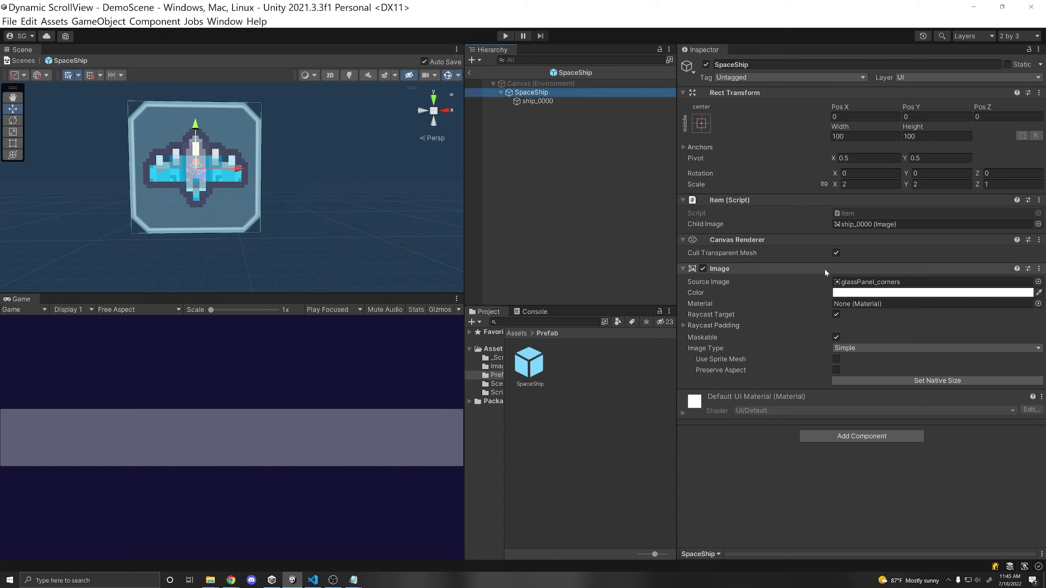
left_click(873, 282)
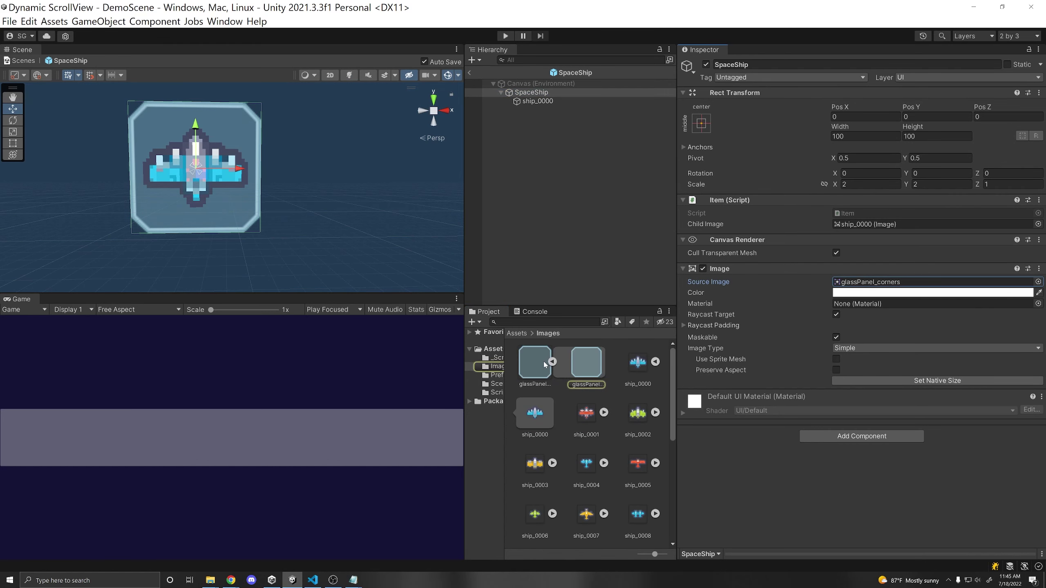
left_click(535, 101)
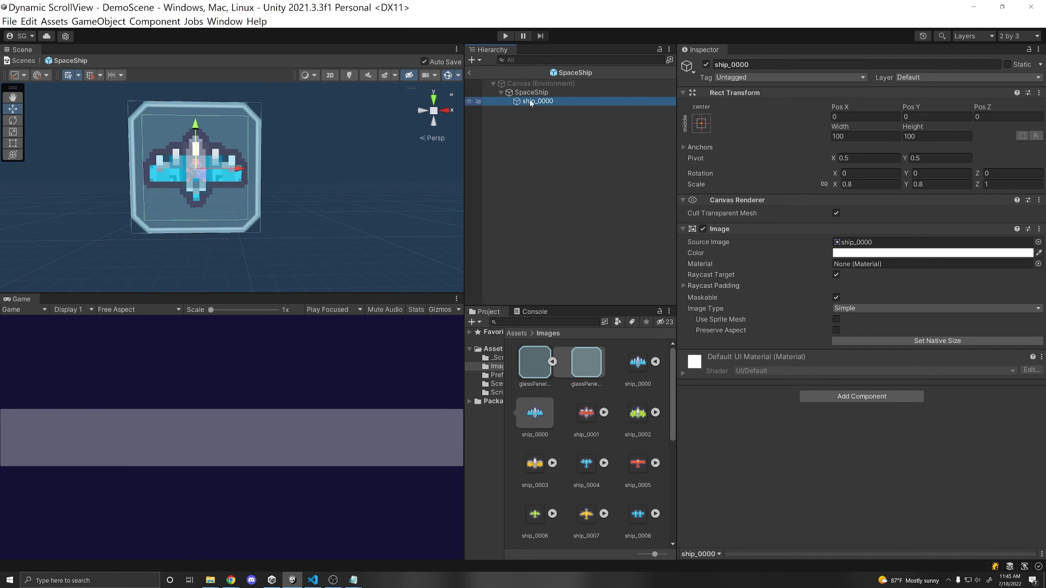
key("F2")
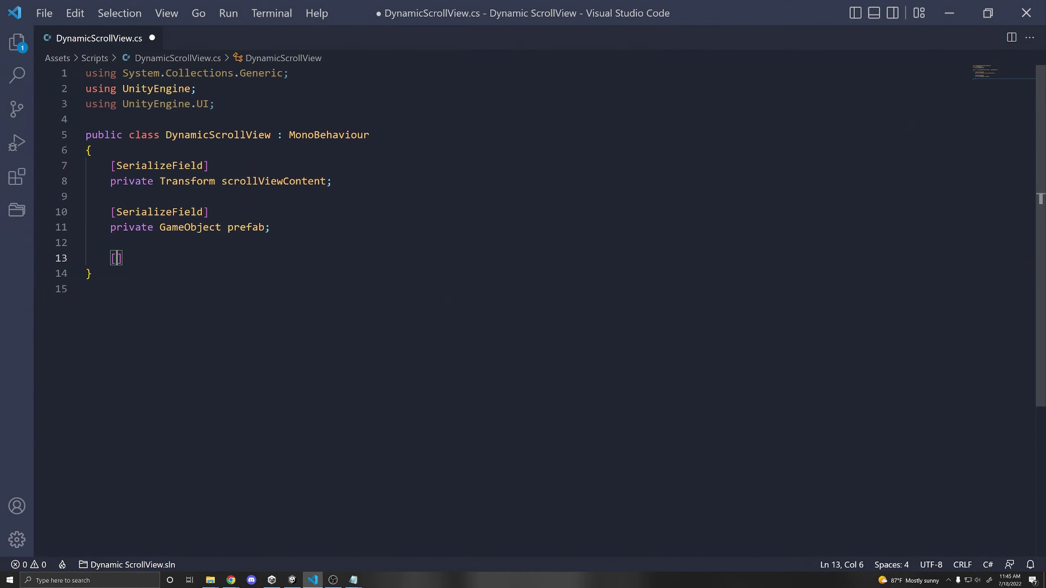
Switch back to Visual Studio Code and declare a SerializeField private List<Sprite> field named spaceShips below prefab.
type("[SerializeField]")
key("Return")
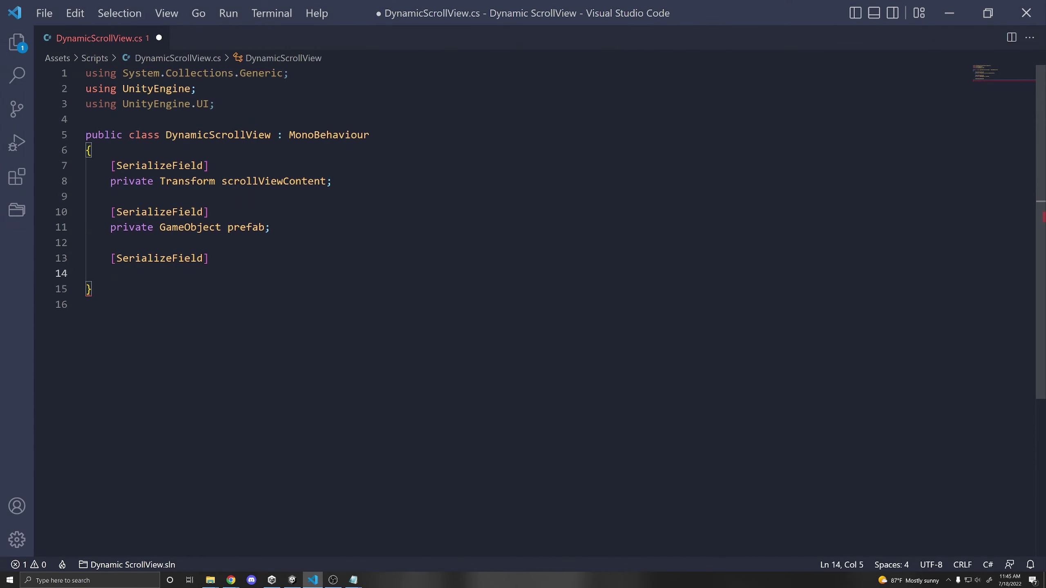
type("pri")
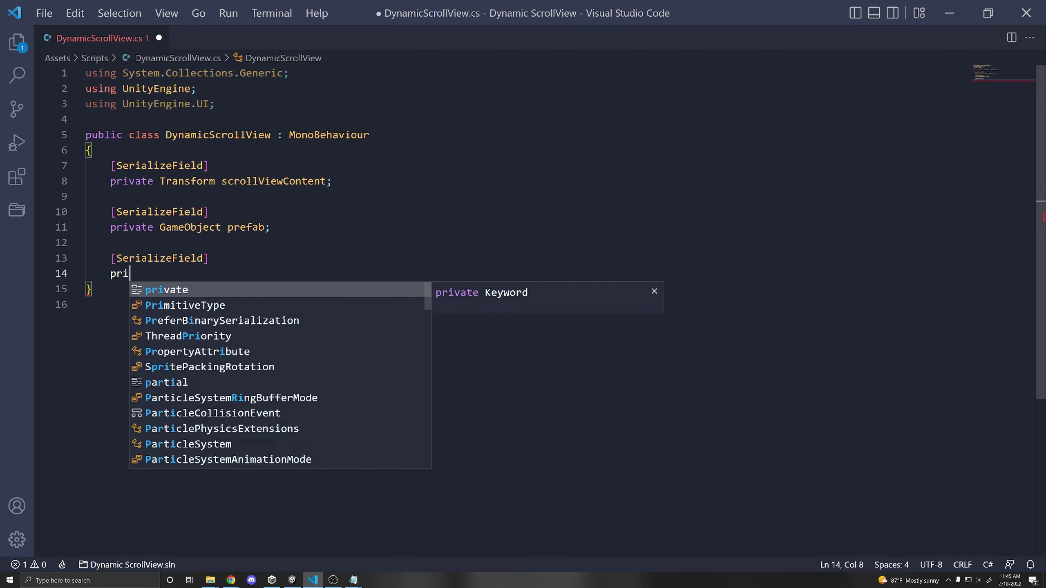
type("vate List<Spri")
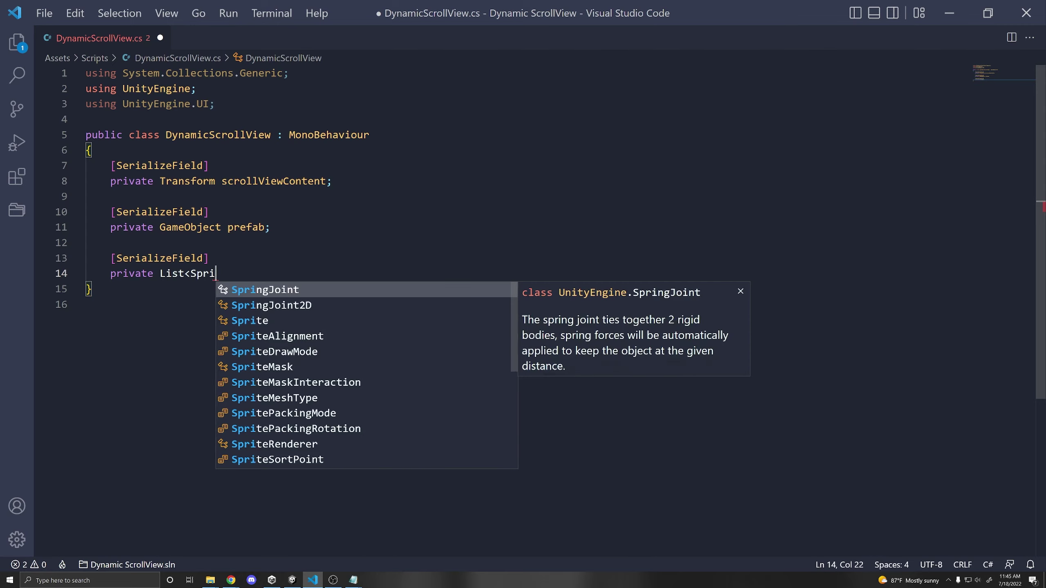
type("te> spaceShips;")
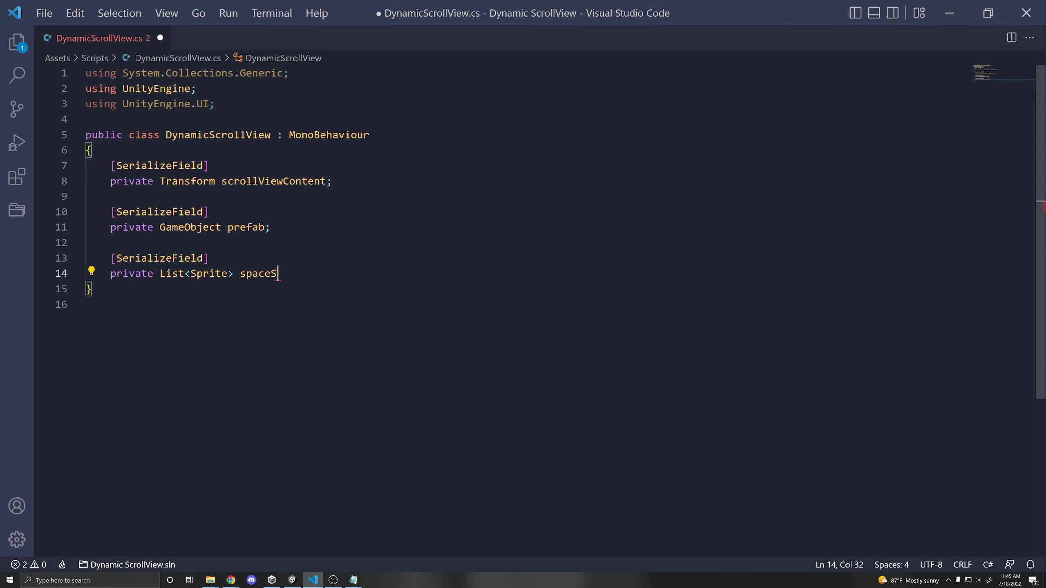
Add a private void Start() method below the spaceShips field.
key("Return")
key("Return")
type("Srt")
key("BackSpace")
key("BackSpace")
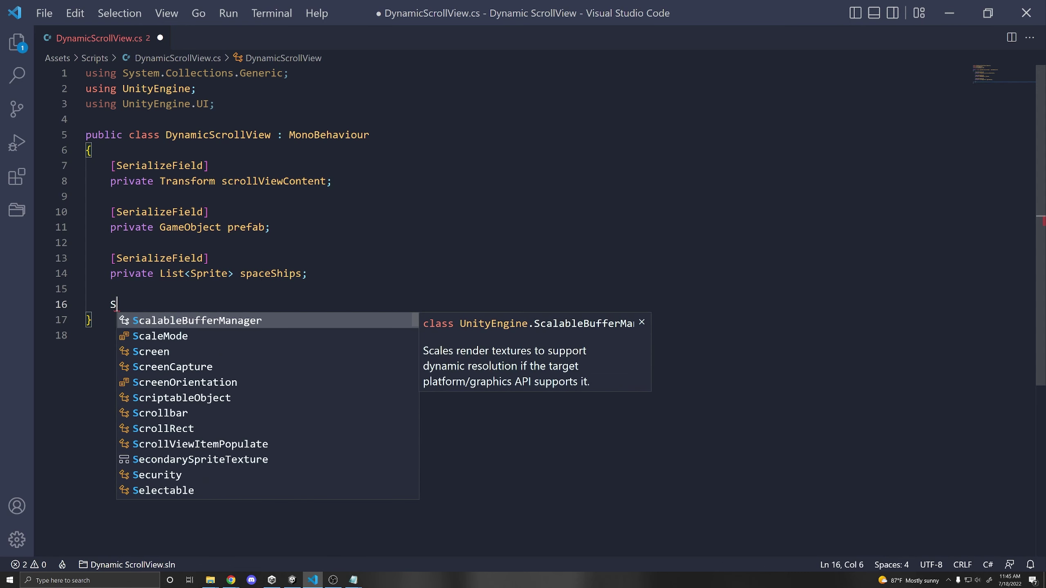
type("tart")
key("Tab")
Insert a foreach loop in Start that iterates over each Sprite spaceShip in spaceShips.
type("for")
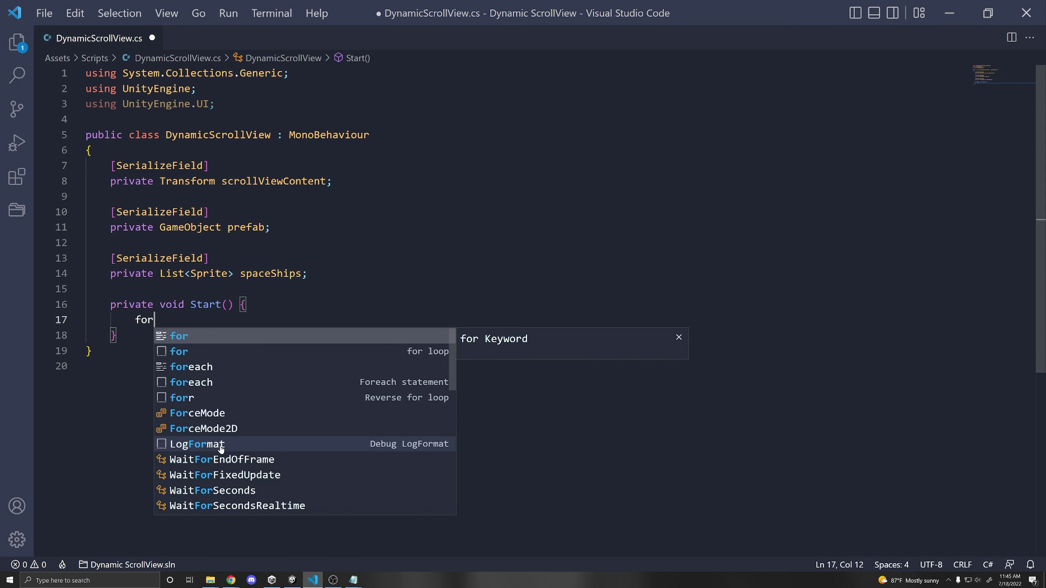
key("Down")
key("Down")
key("Down")
key("Tab")
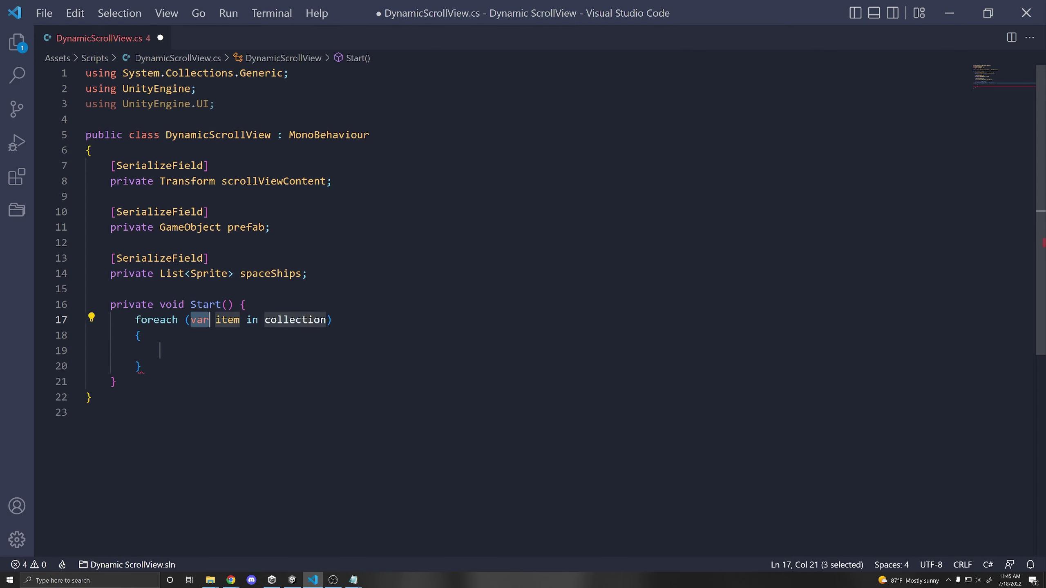
type("Sprite")
key("Tab")
type("spaceSh")
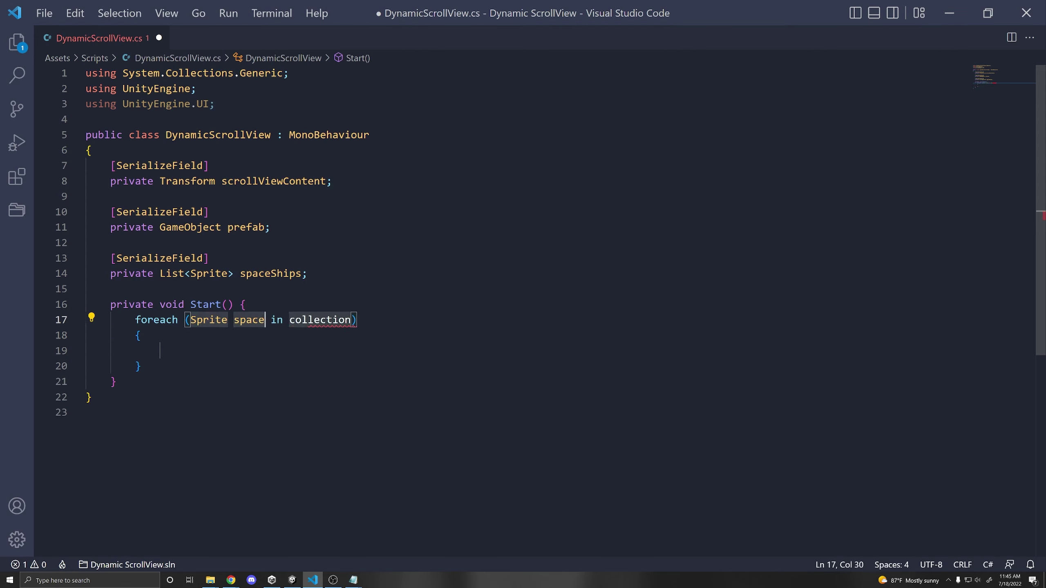
type("ip")
key("Tab")
key("Tab")
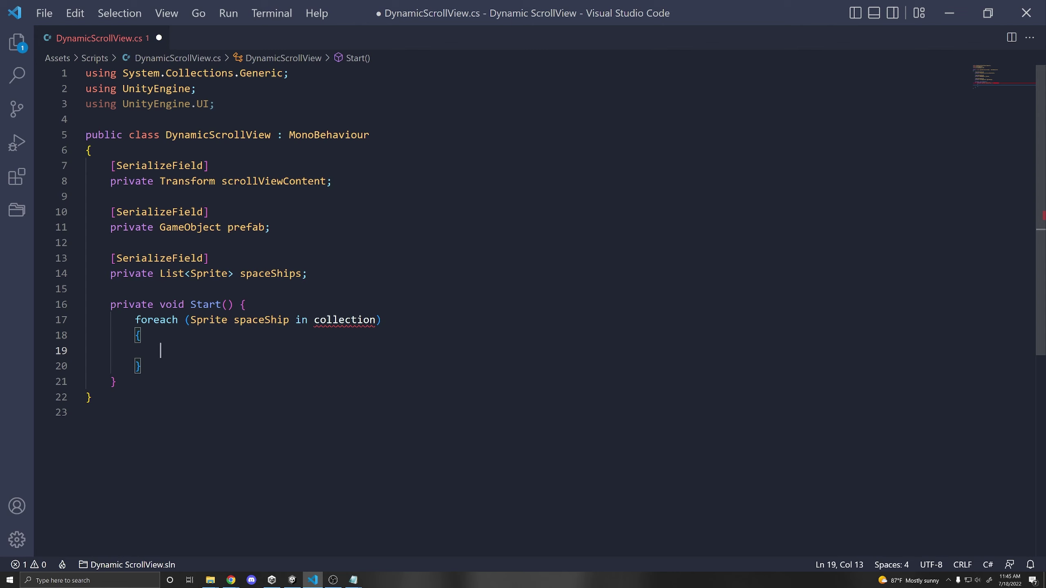
key("shift+Tab")
type("spaceShips")
key("Tab")
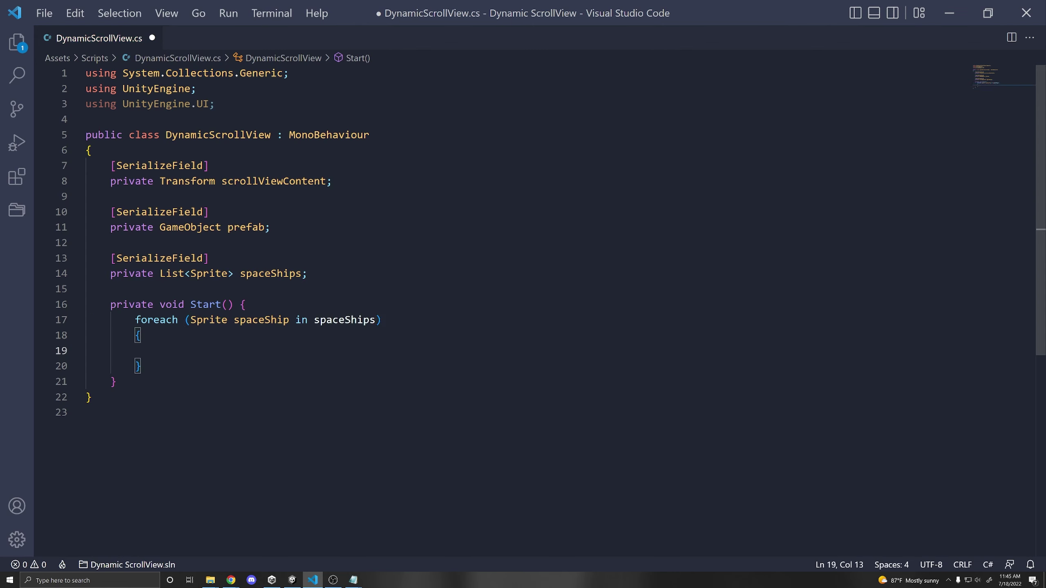
Inside the loop, assign Instantiate(prefab, scrollViewContent) to a GameObject named newSpaceShip and save the script.
type("GameObject newSpa")
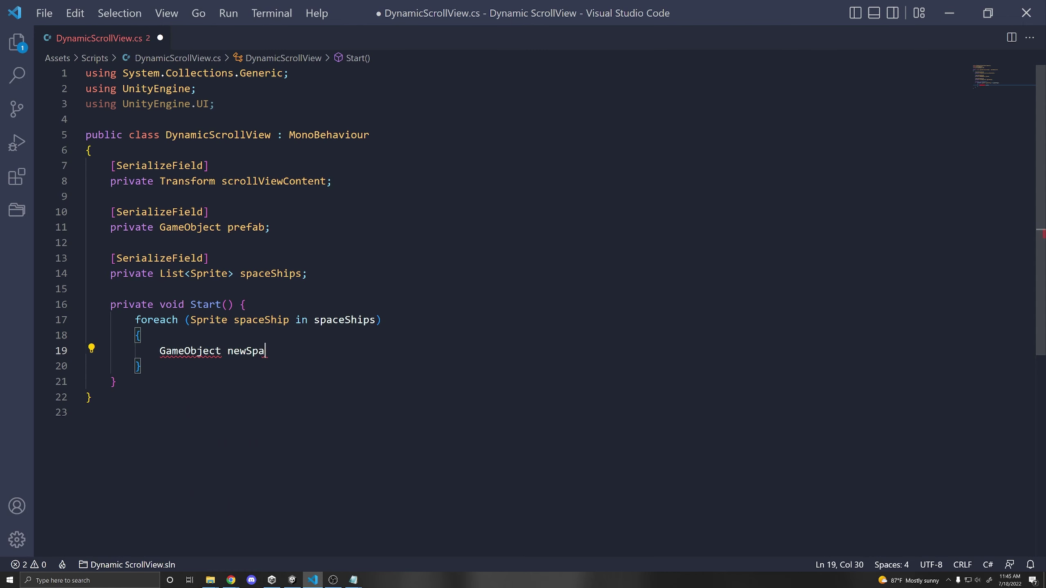
type("ceShip = Instan")
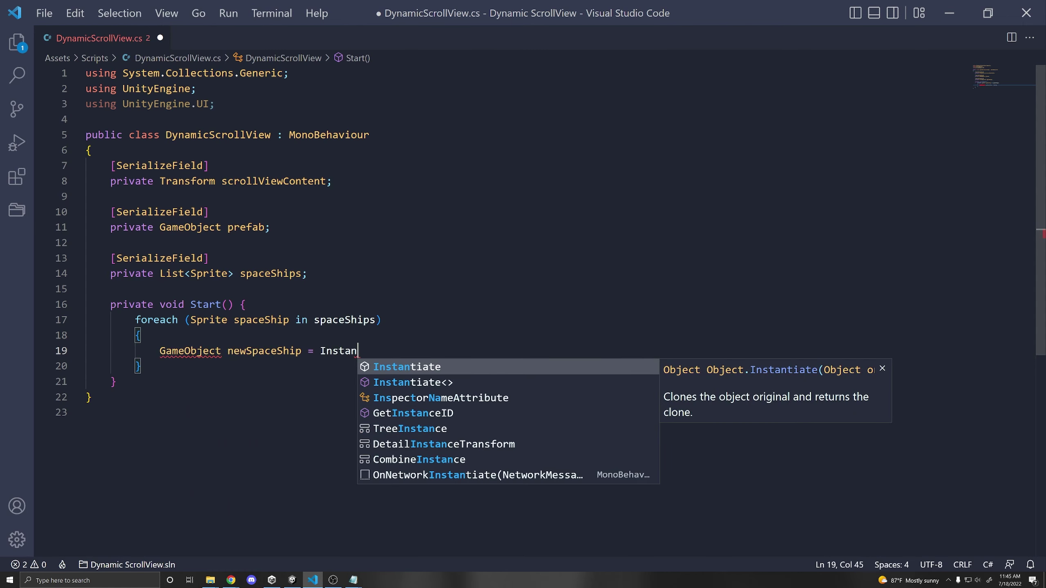
type("tiate();")
type("prefab, ")
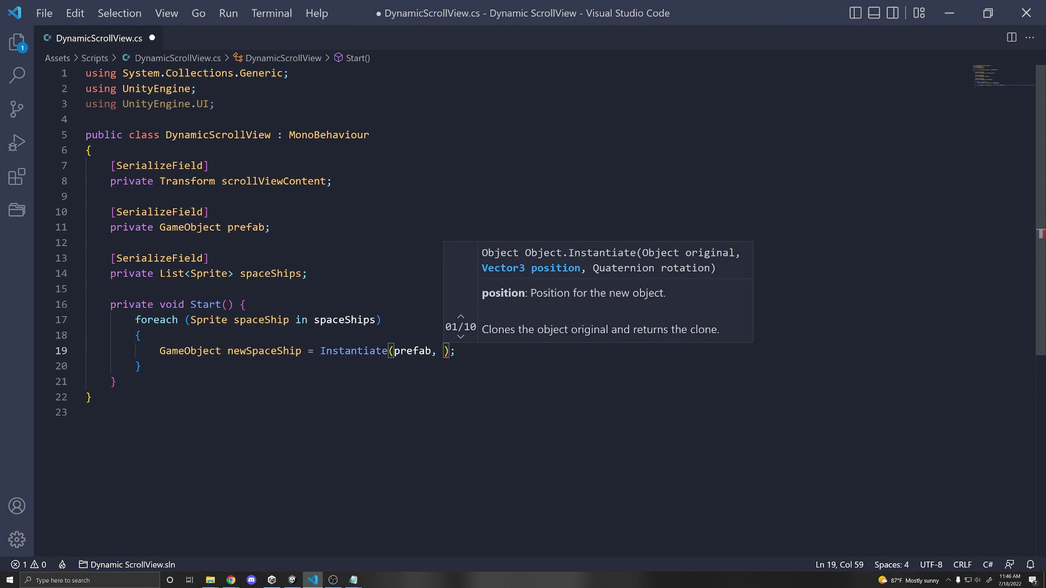
type("scrollViewContent")
key("End")
key("Return")
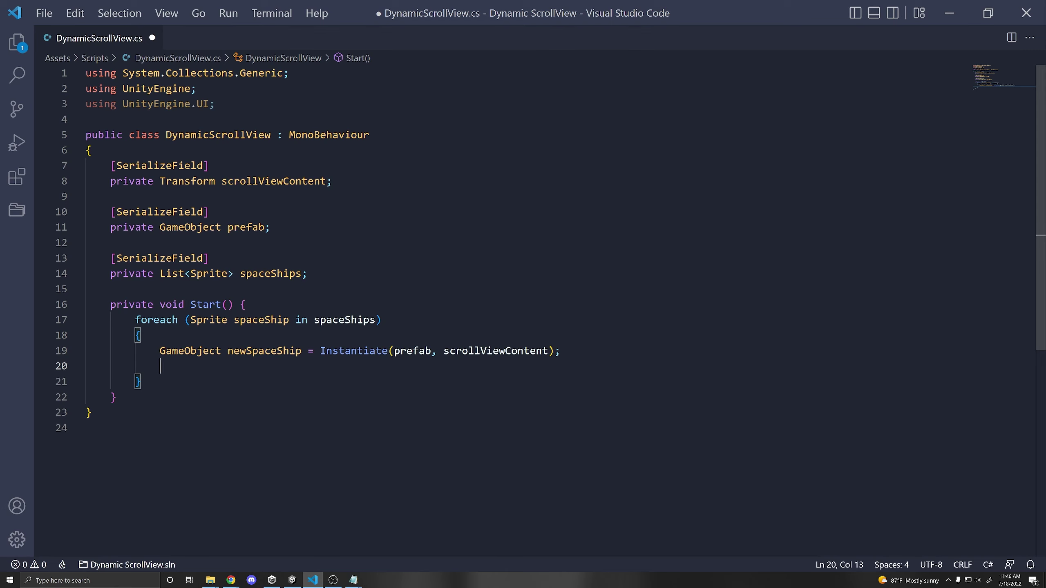
key("ctrl+s")
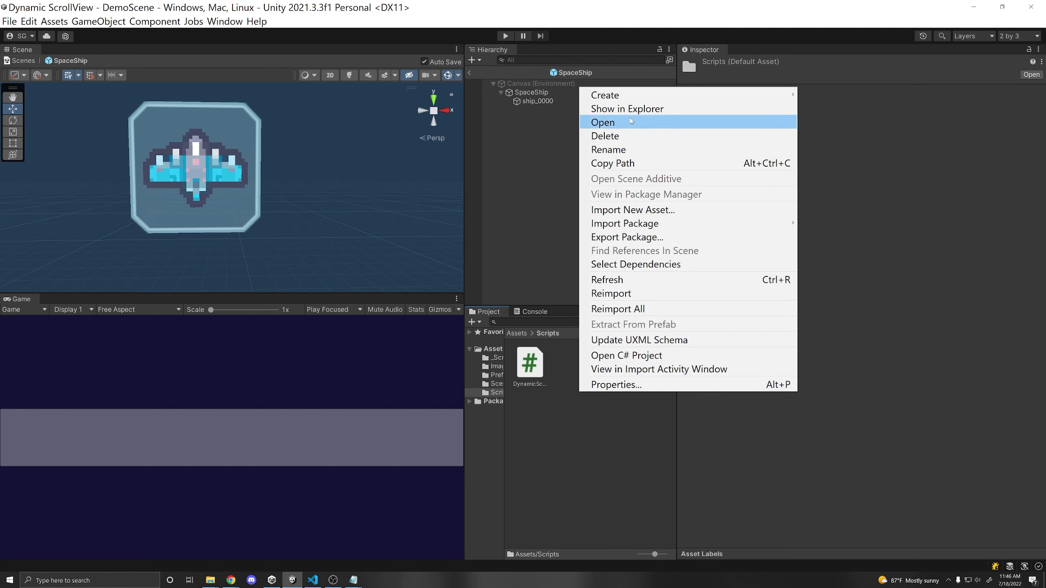
Switch to Unity, create a C# script named ScrollViewItem in Assets/Scripts, and open it in Visual Studio Code.
mouse_move(618, 95)
left_click(827, 59)
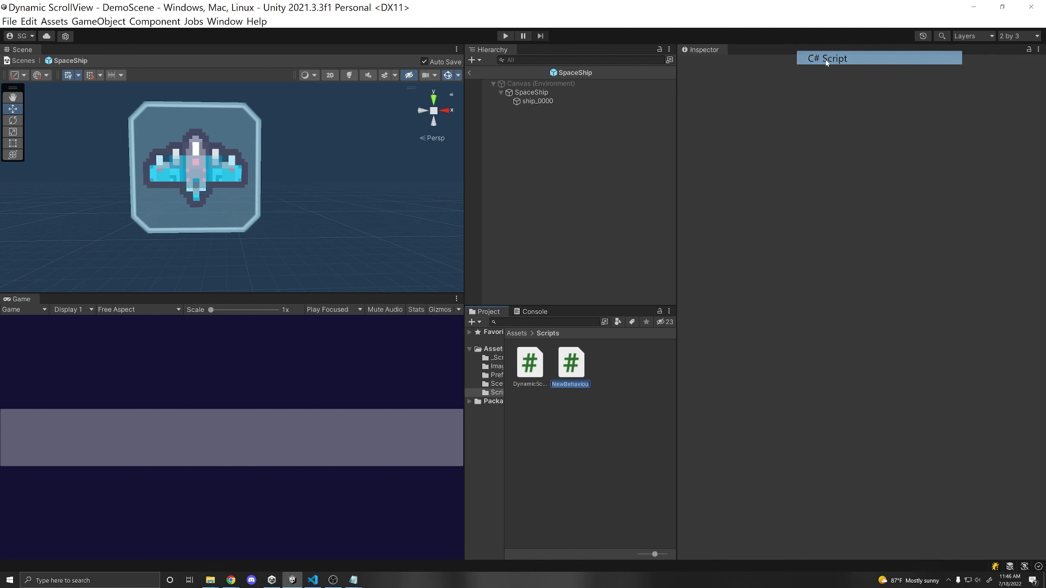
type("Scr")
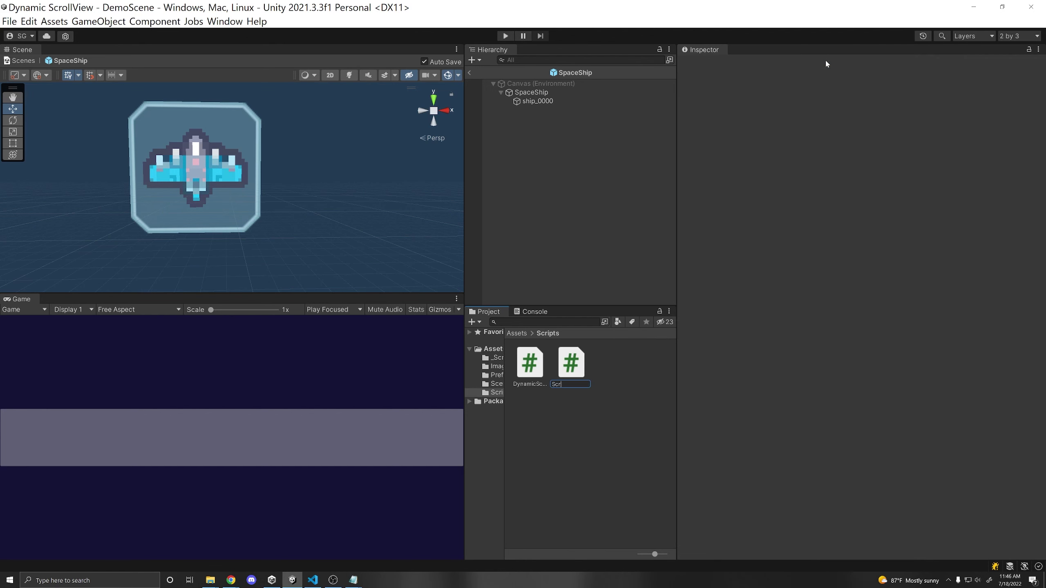
type("ollViewItem")
key("Return")
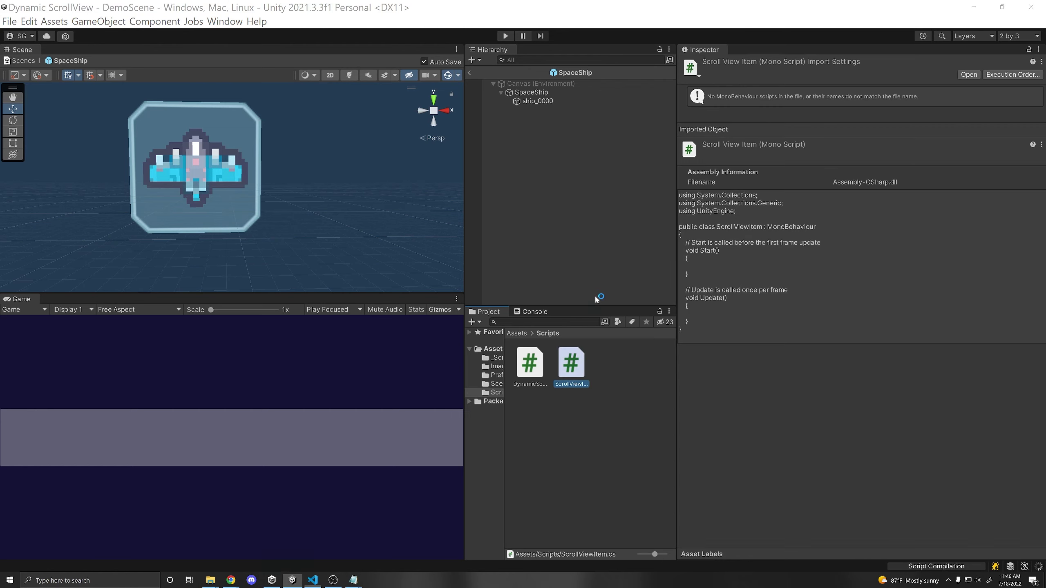
double_click(571, 363)
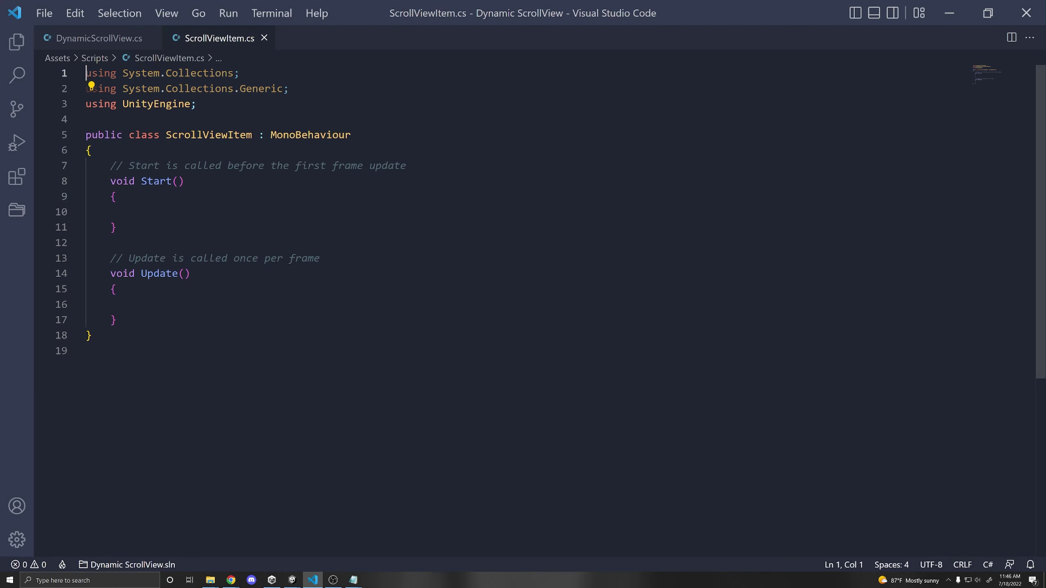
Delete the template Start and Update methods and both System.Collections using lines from ScrollViewItem.cs.
left_click_drag(119, 320, 105, 165)
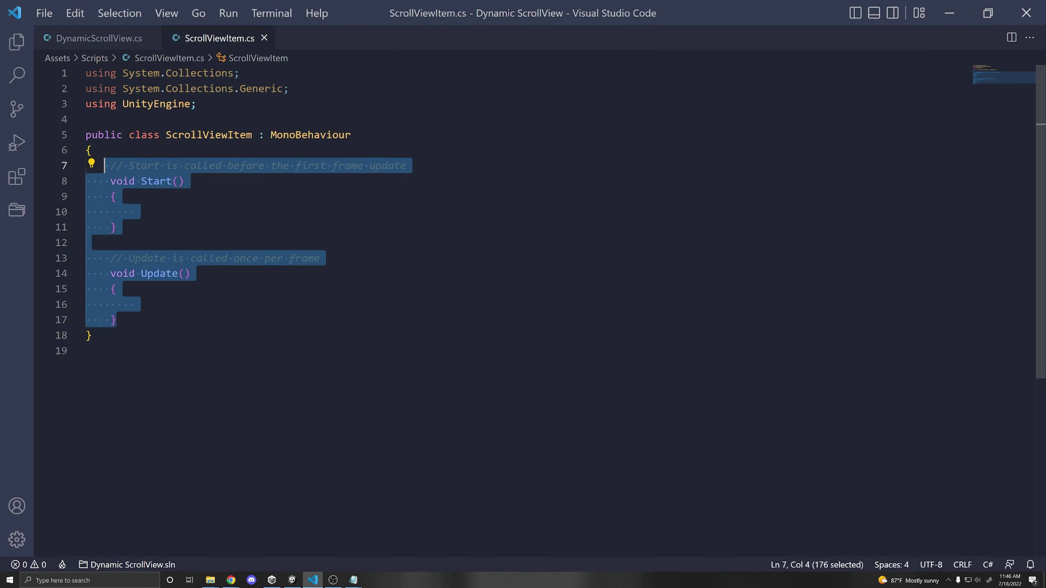
key("BackSpace")
left_click_drag(289, 88, 86, 73)
key("BackSpace")
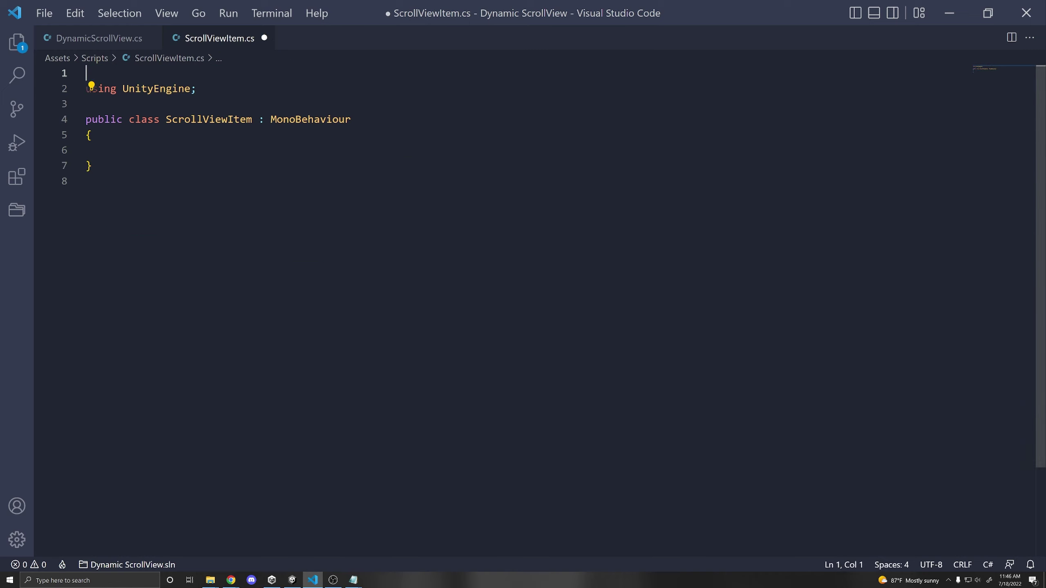
Remove the blank first line of ScrollViewItem.cs and add a using UnityEngine.UI directive below using UnityEngine.
key("Delete")
left_click(196, 73)
key("Return")
type("u")
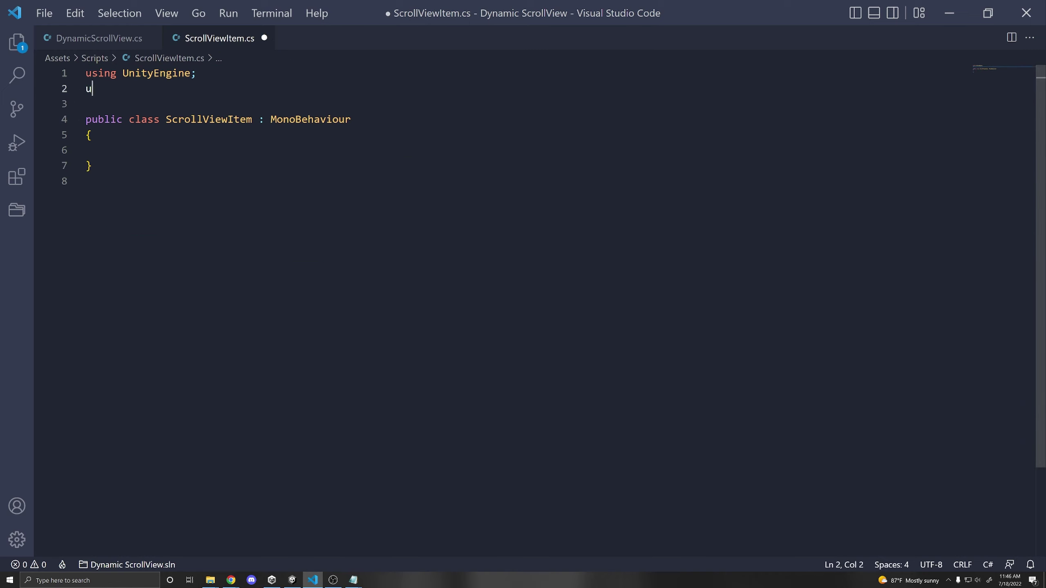
type("sing UnityE")
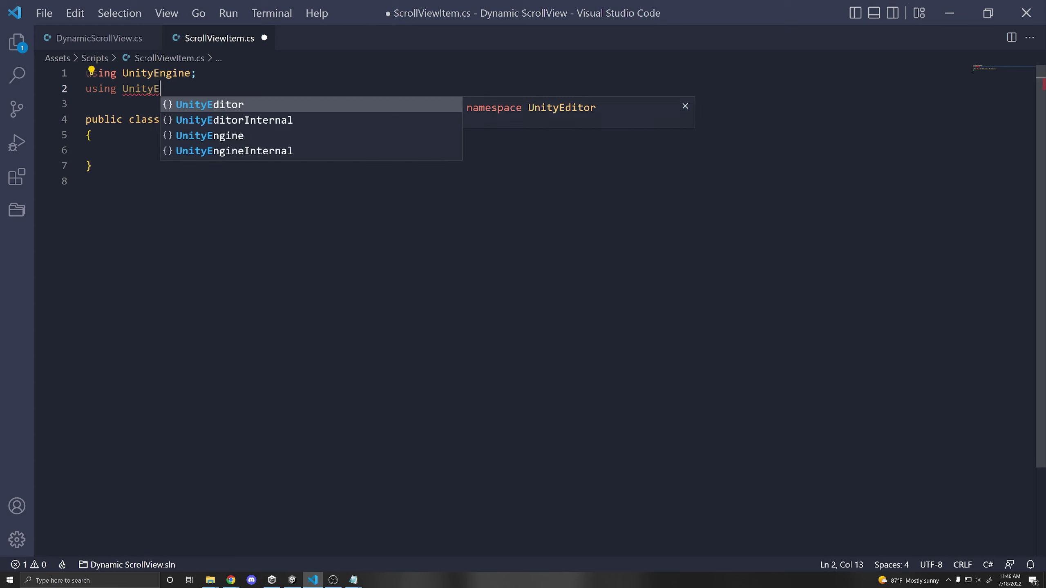
type("ngine.UI;")
key("Return")
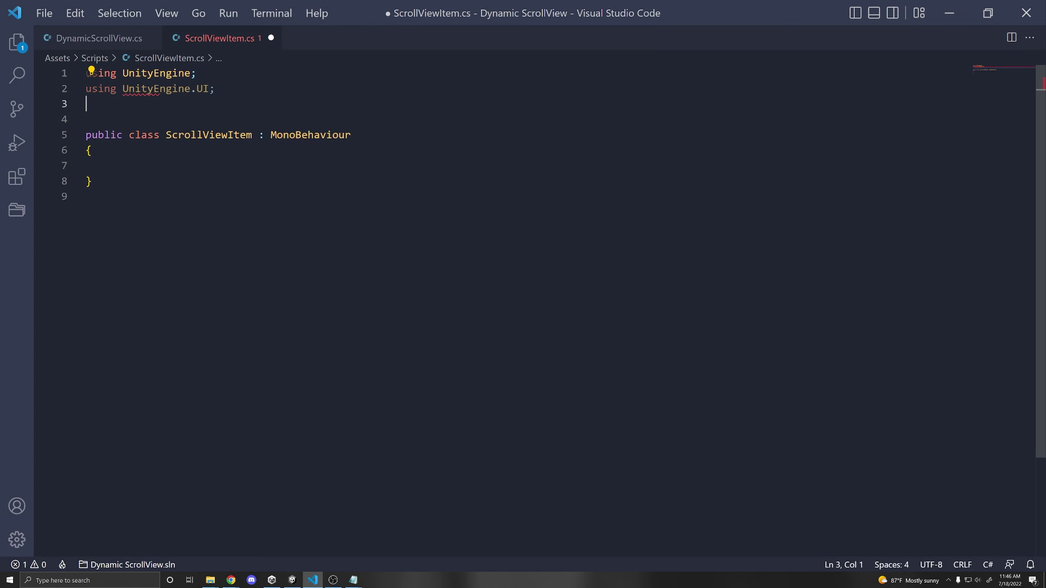
Add a using UnityEngine.EventSystems directive below the UnityEngine.UI line.
type("using UNi")
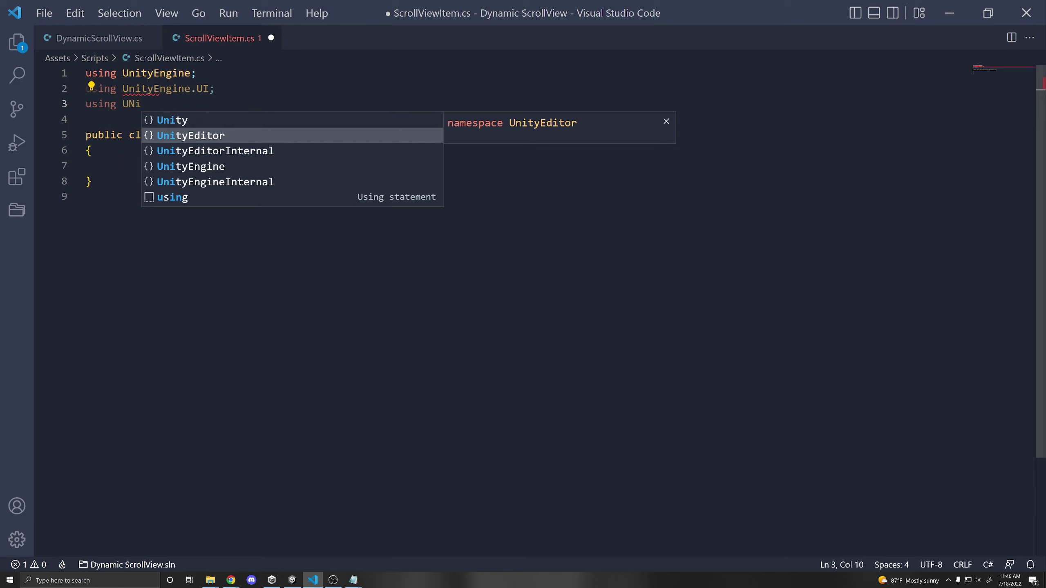
key("Down")
key("Down")
key("Tab")
type(".Even")
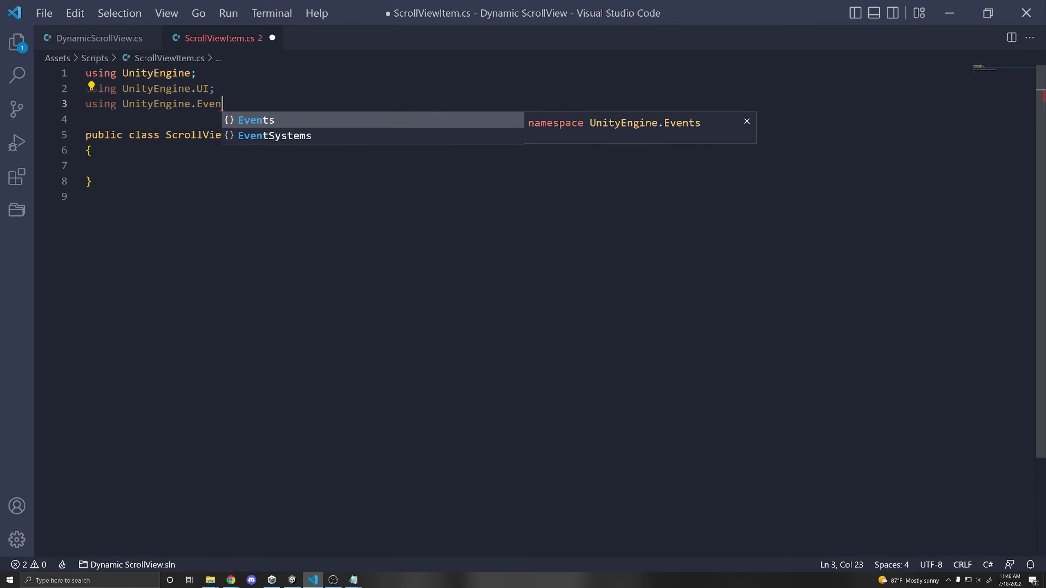
key("Down")
key("Tab")
type(";")
Declare a serialized private Image field named childImage in the ScrollViewItem class.
left_click(104, 166)
type("[SerializeField]")
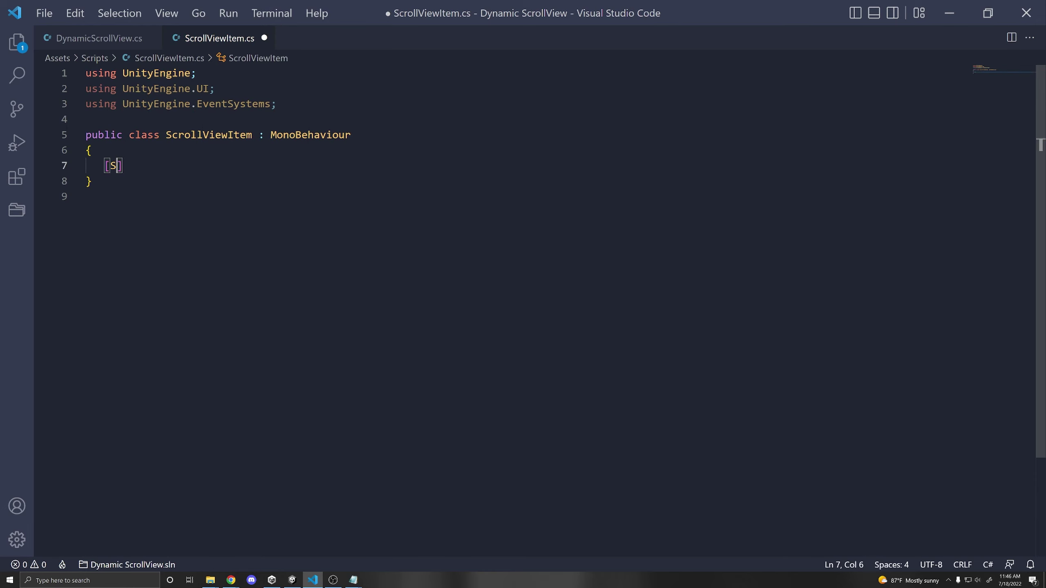
key("Return")
type("private Image ")
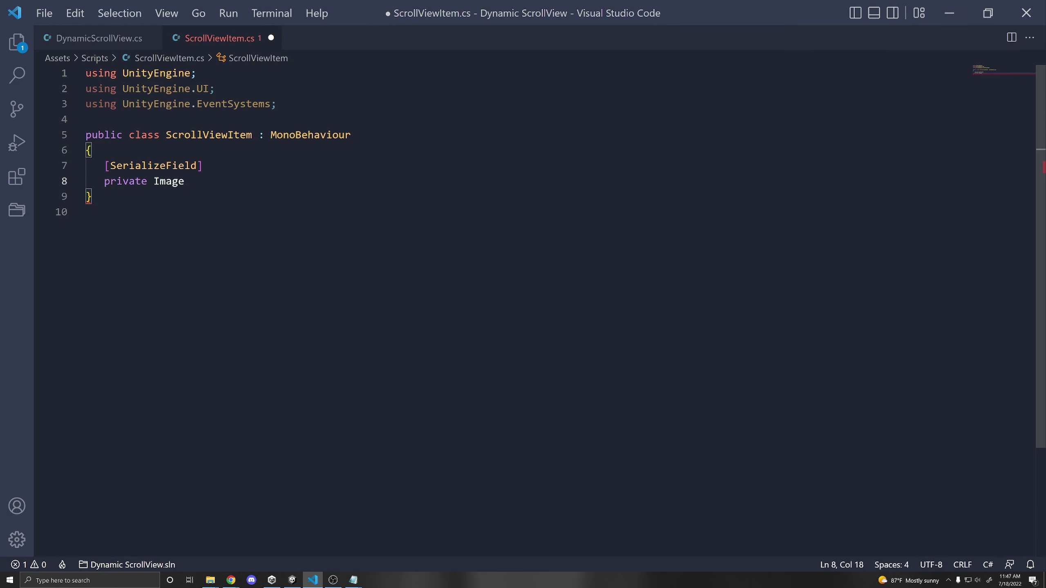
type("childImage;")
key("Return")
key("Return")
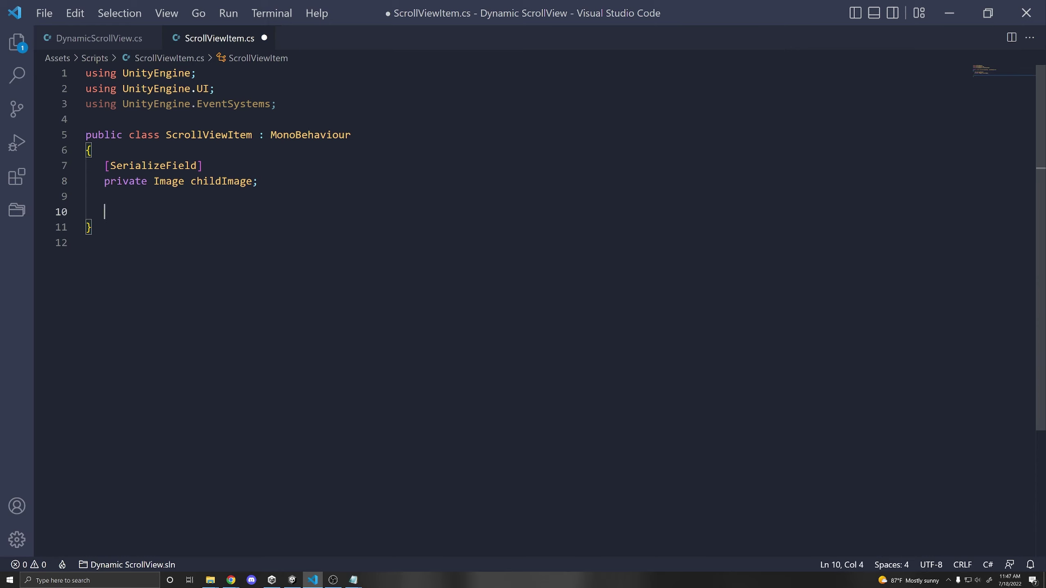
Add a public void ChangeImage method below childImage that takes a Sprite parameter named image.
type("public ")
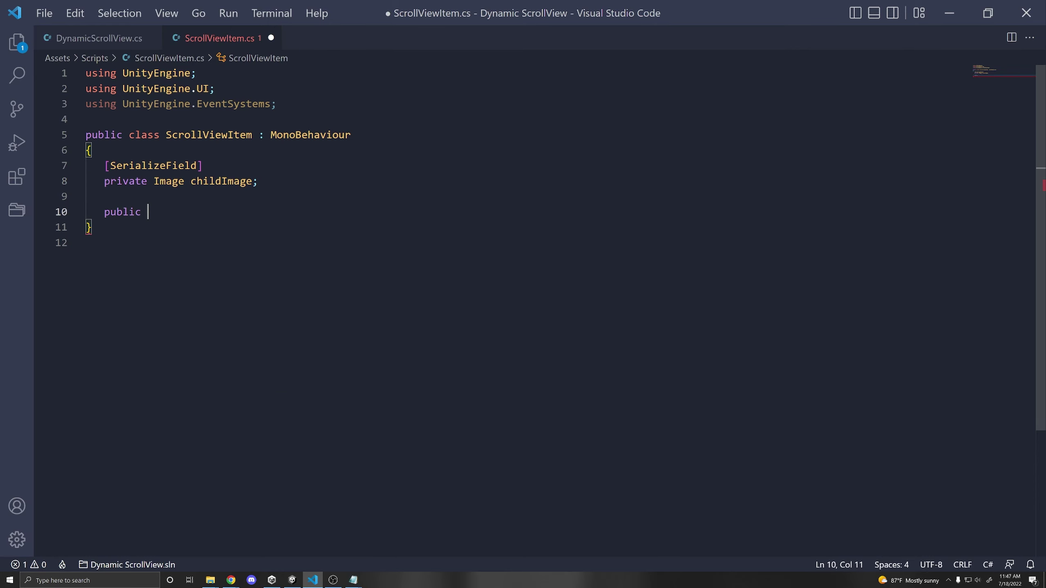
type("void ChangeImage() {")
key("Return")
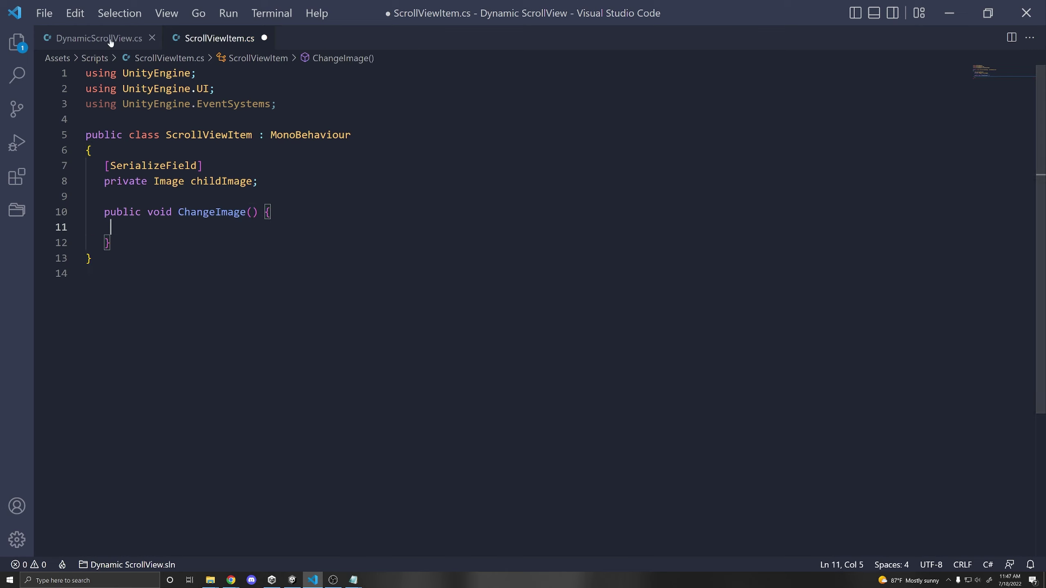
left_click(253, 212)
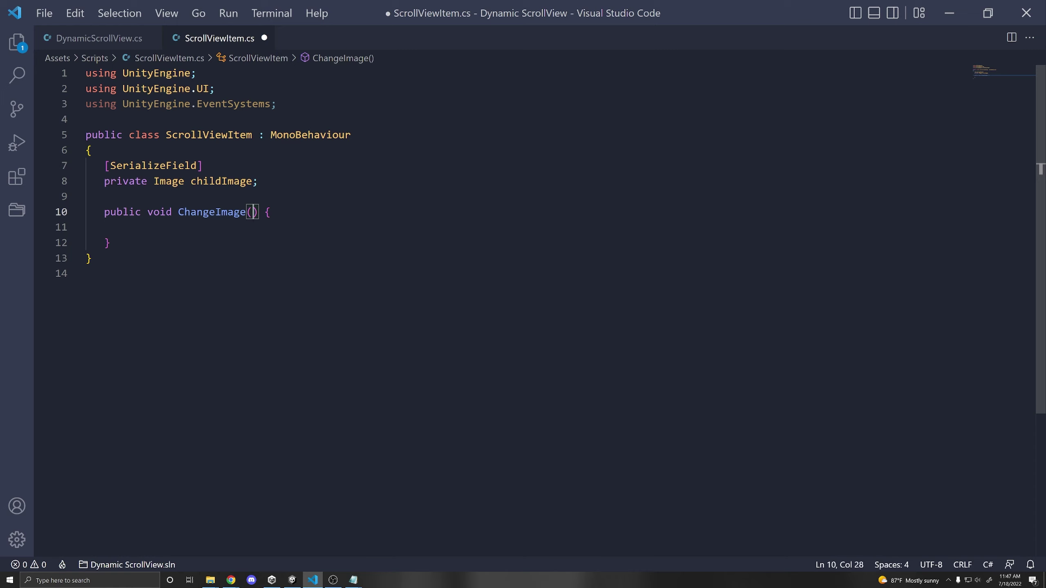
type("Sprite image")
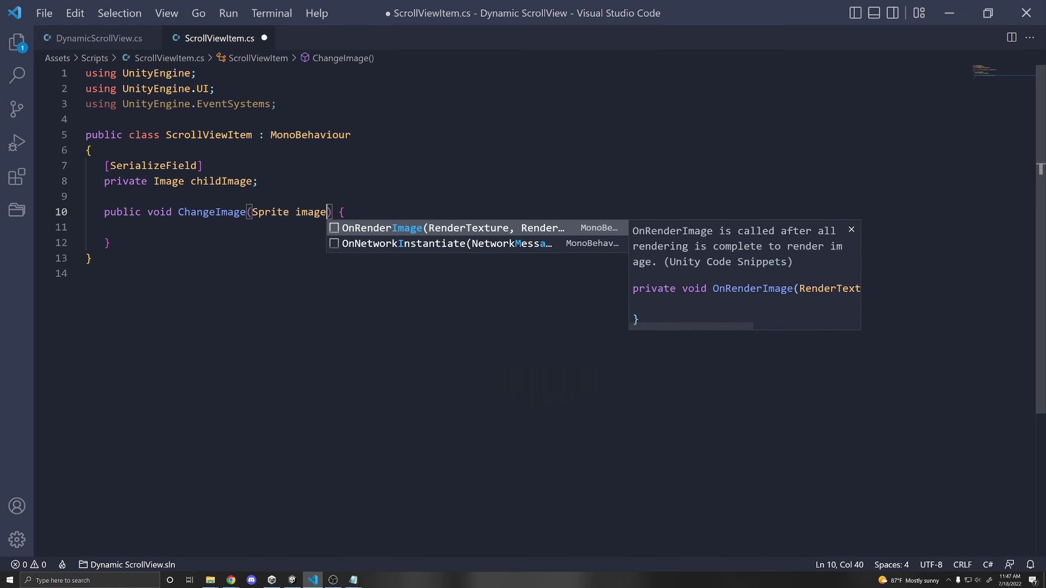
Assign image to childImage.sprite inside ChangeImage and save ScrollViewItem.cs.
left_click(86, 227)
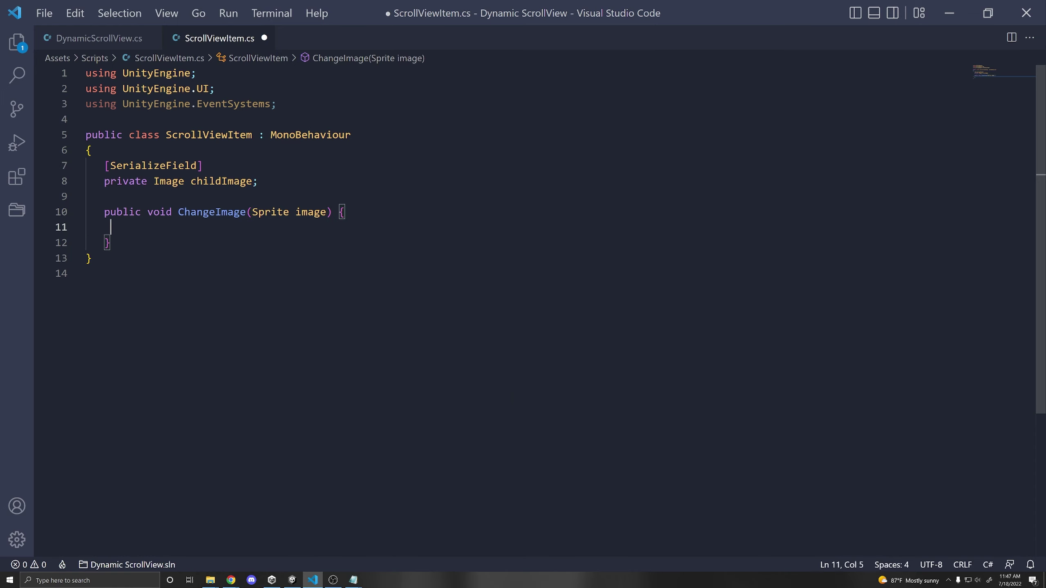
type("child")
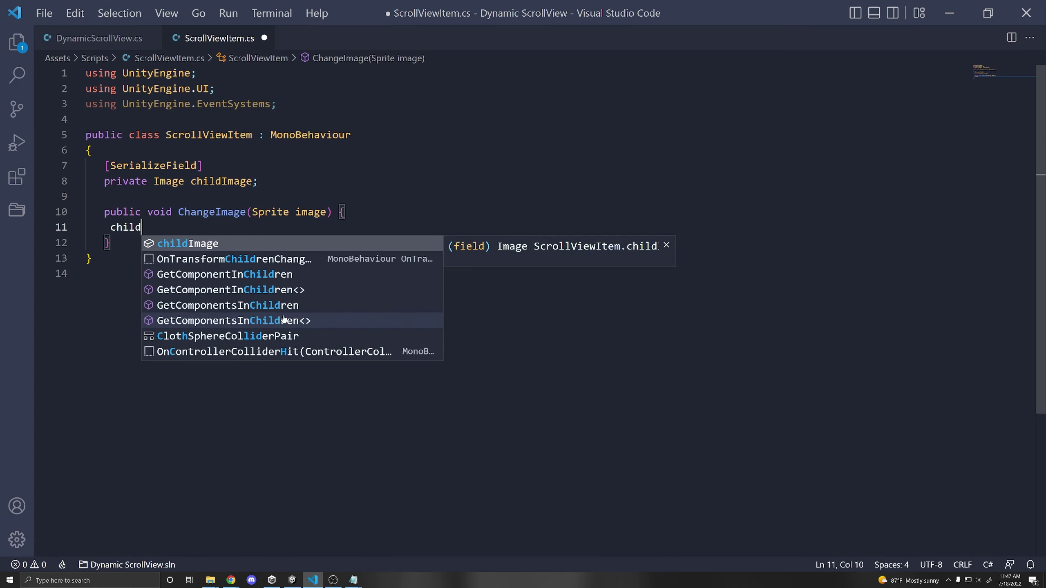
type("Image.sprite = image;")
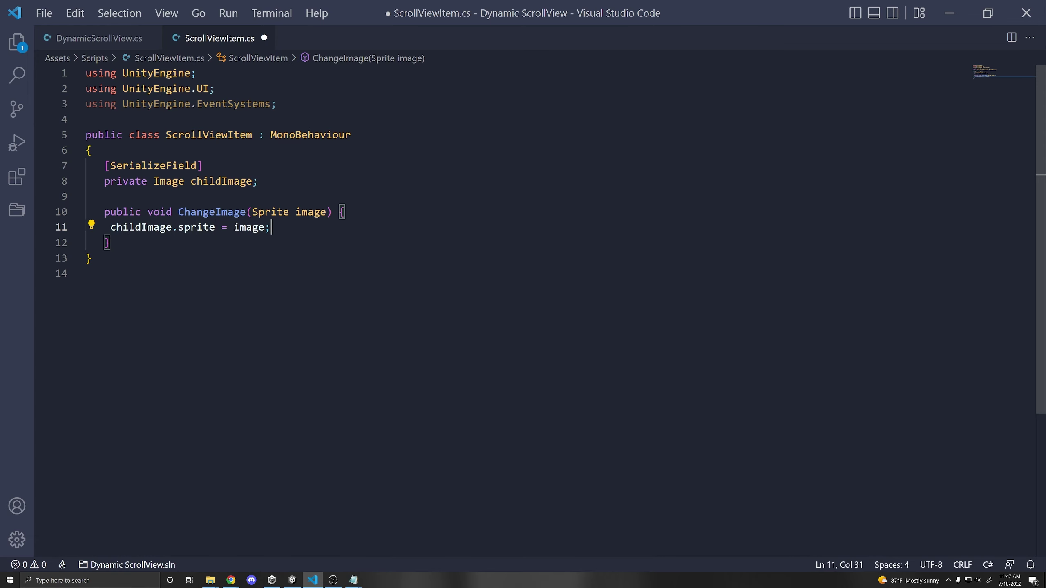
key("ctrl+s")
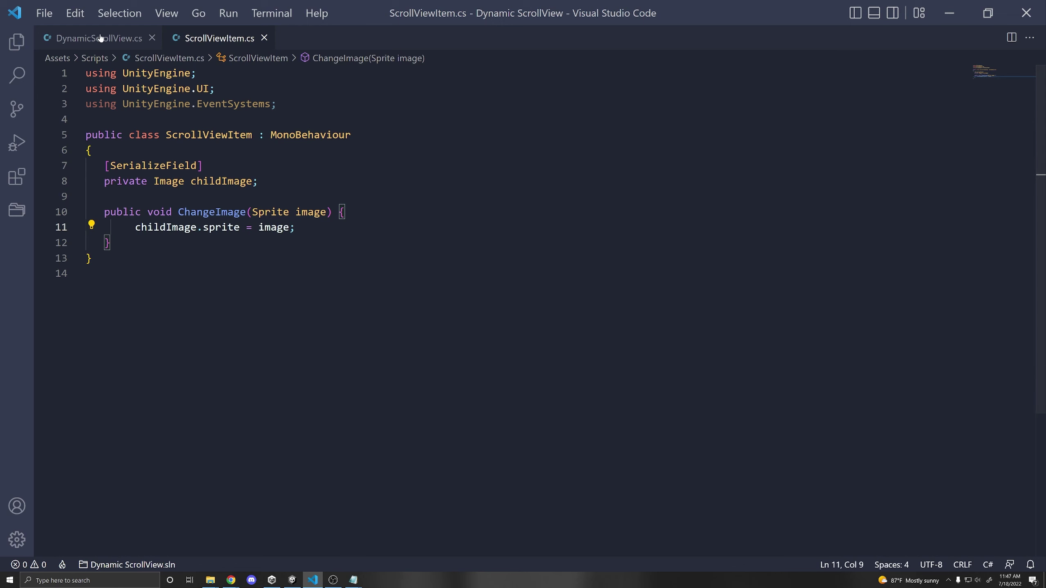
In DynamicScrollView.cs, call newSpaceShip.TryGetComponent<ScrollViewItem>() below the Instantiate line in the foreach loop.
left_click(101, 38)
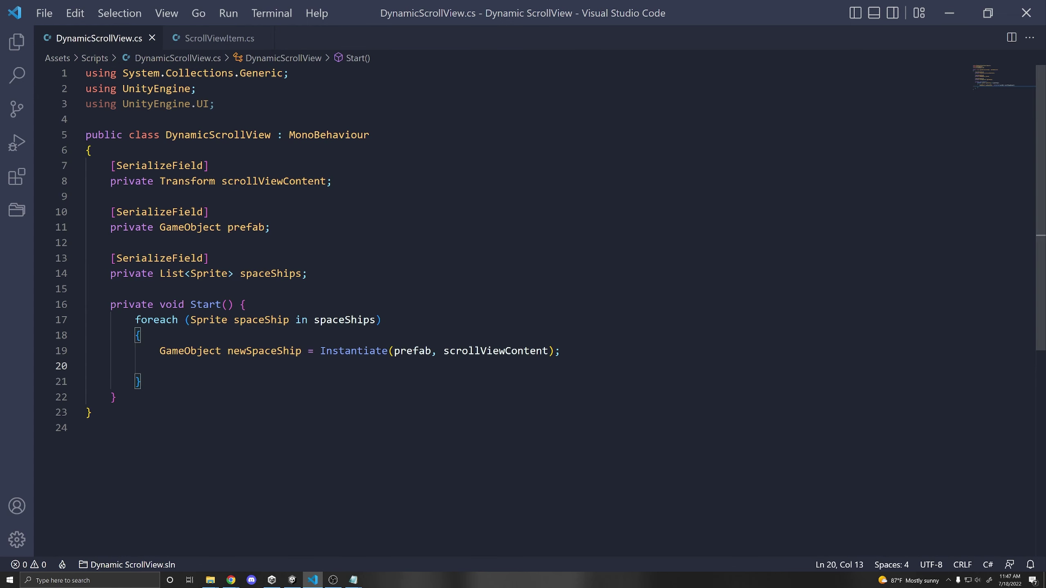
type("newSp")
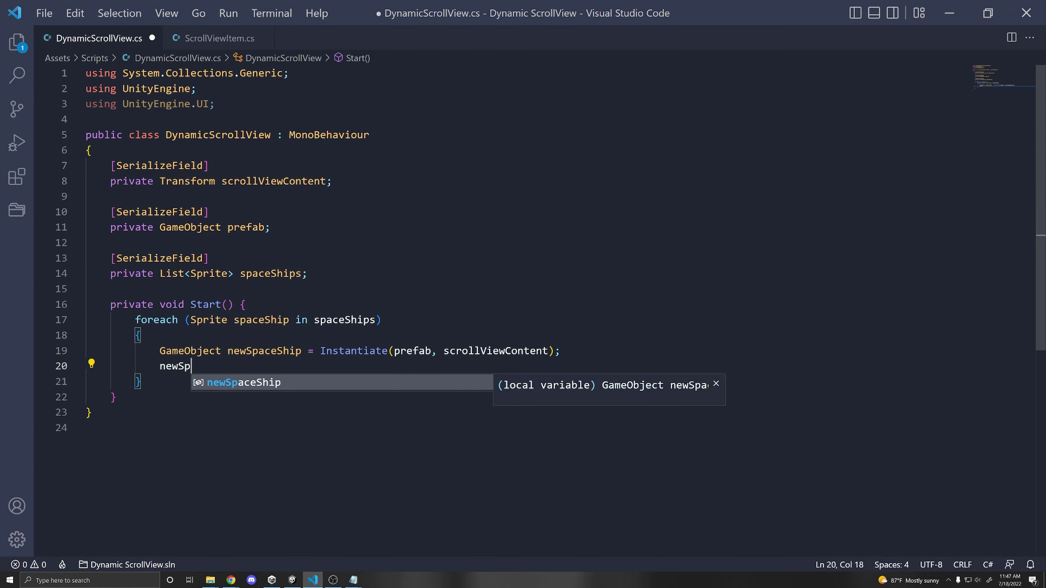
type("aceShip.Try")
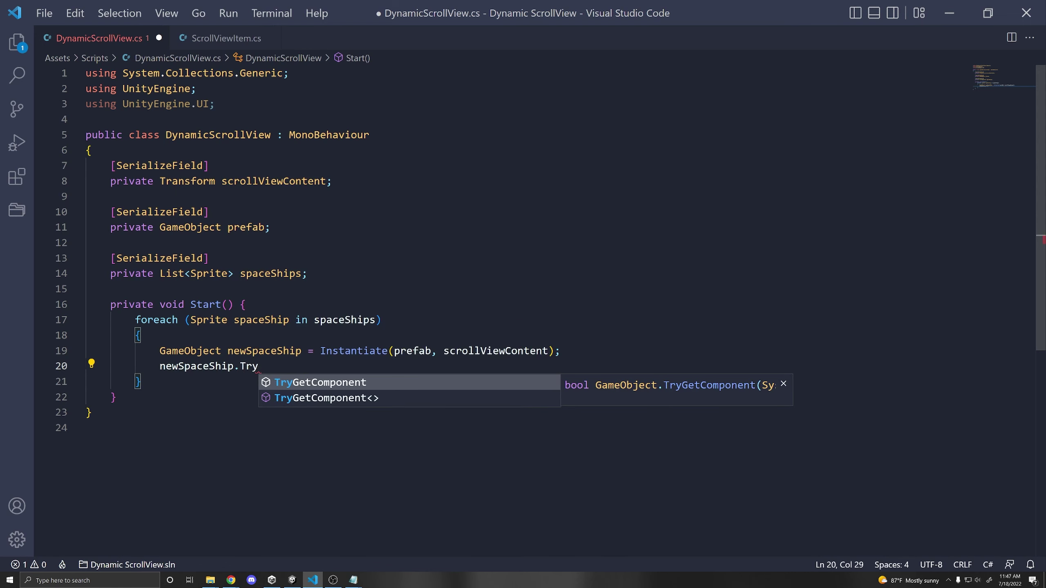
key("Down")
key("Return")
type("<Scr")
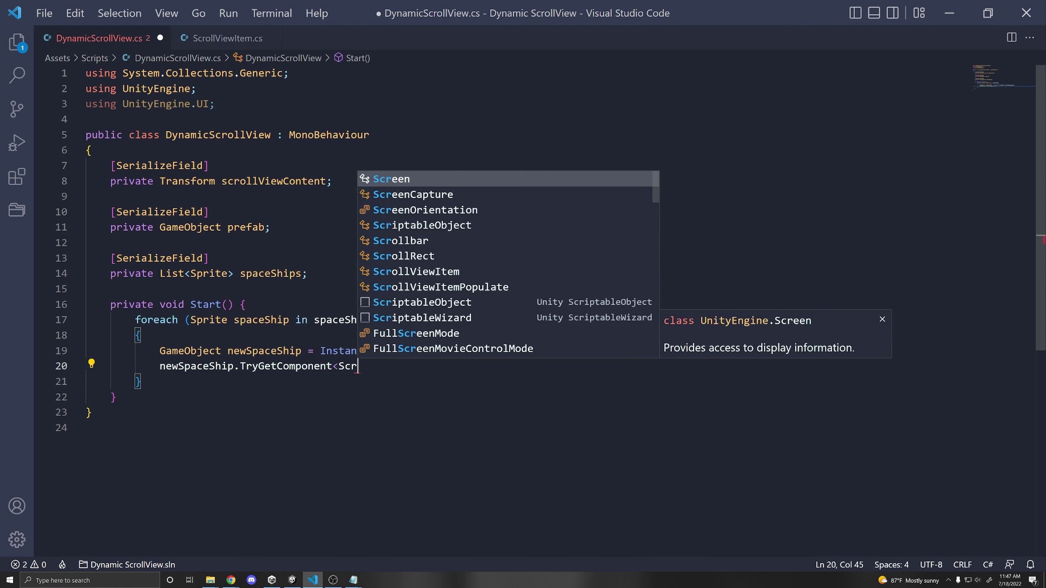
type("o")
key("Down")
key("Down")
key("Return")
type(">()")
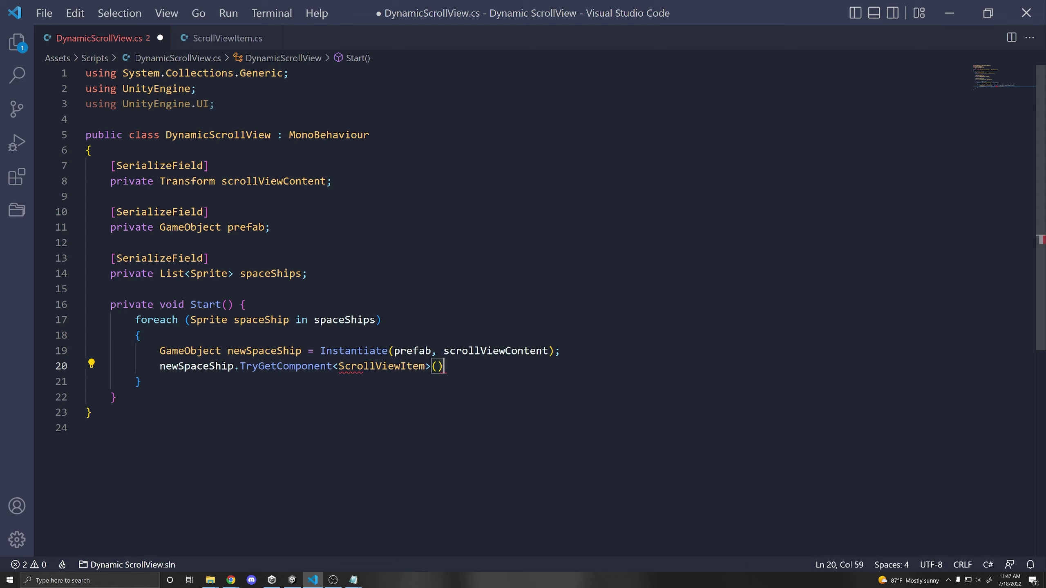
type(".")
Check the TryGetComponent signature and give the call the argument out ScrollViewItem item.
left_click_drag(240, 366, 444, 366)
left_click(452, 366)
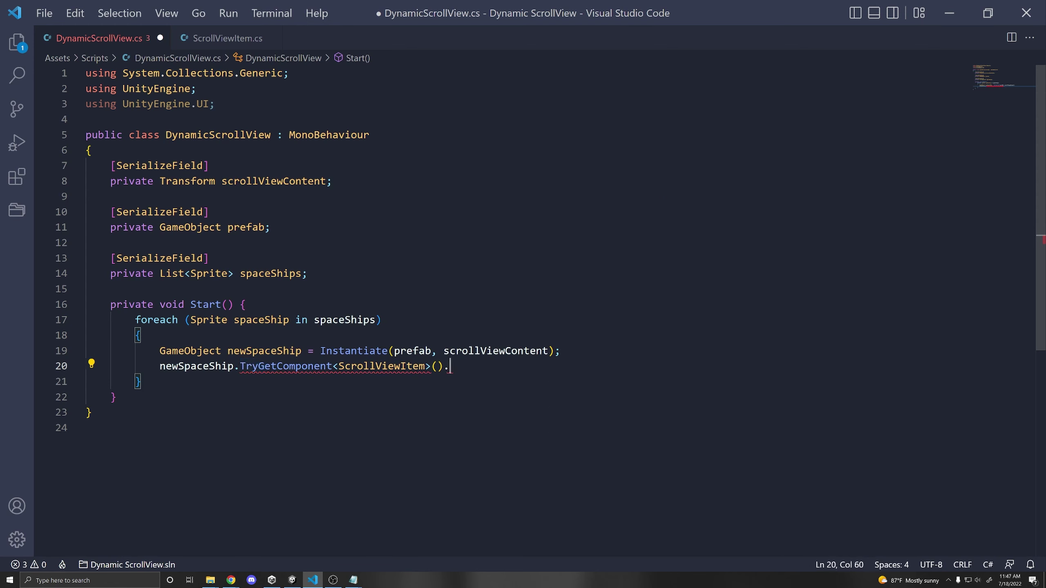
mouse_move(367, 366)
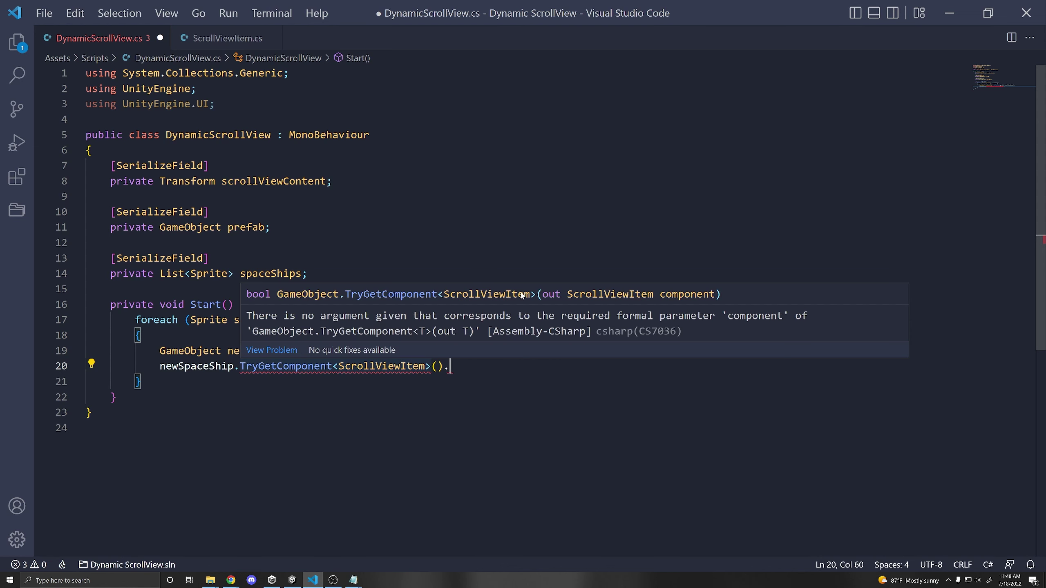
left_click_drag(529, 295, 719, 301)
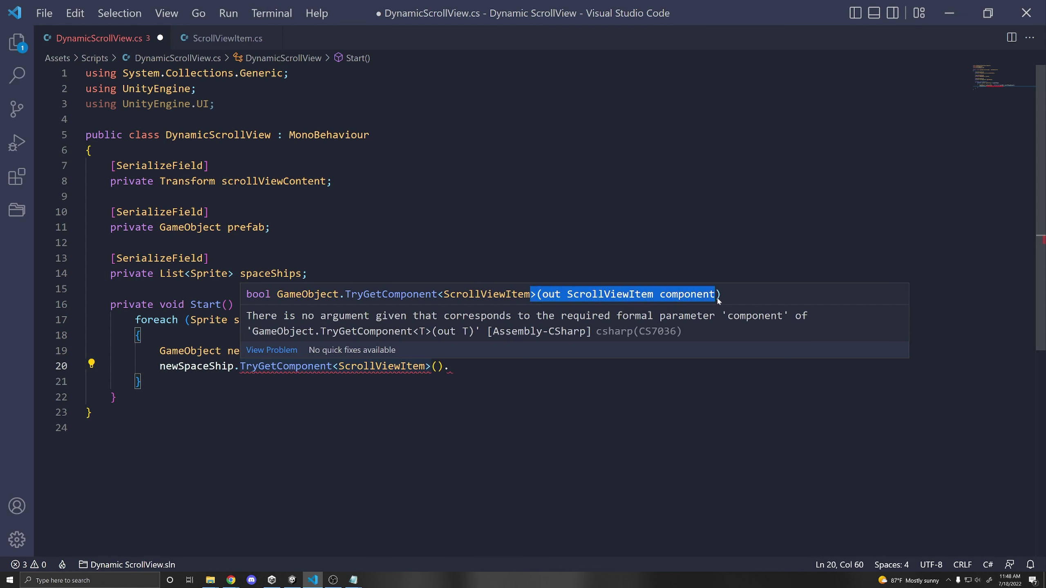
key("ctrl+c")
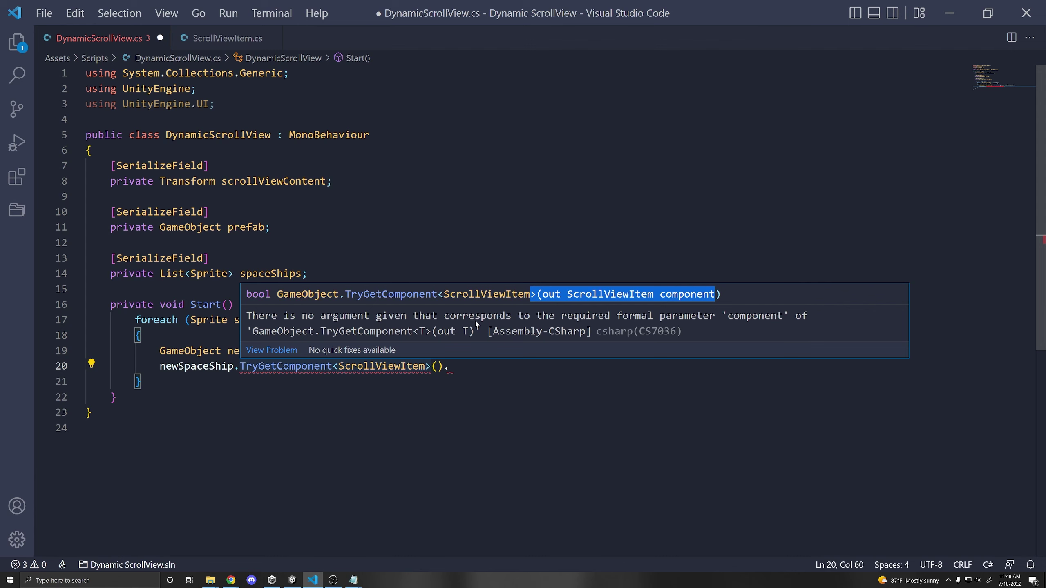
key("BackSpace")
key("Left")
type("out ")
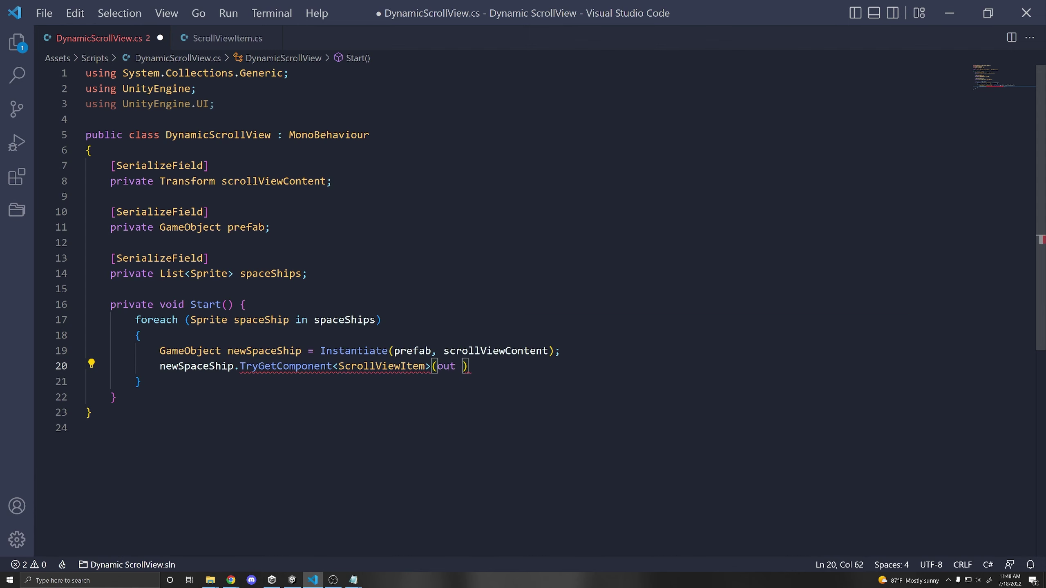
type("ScrollV")
key("Tab")
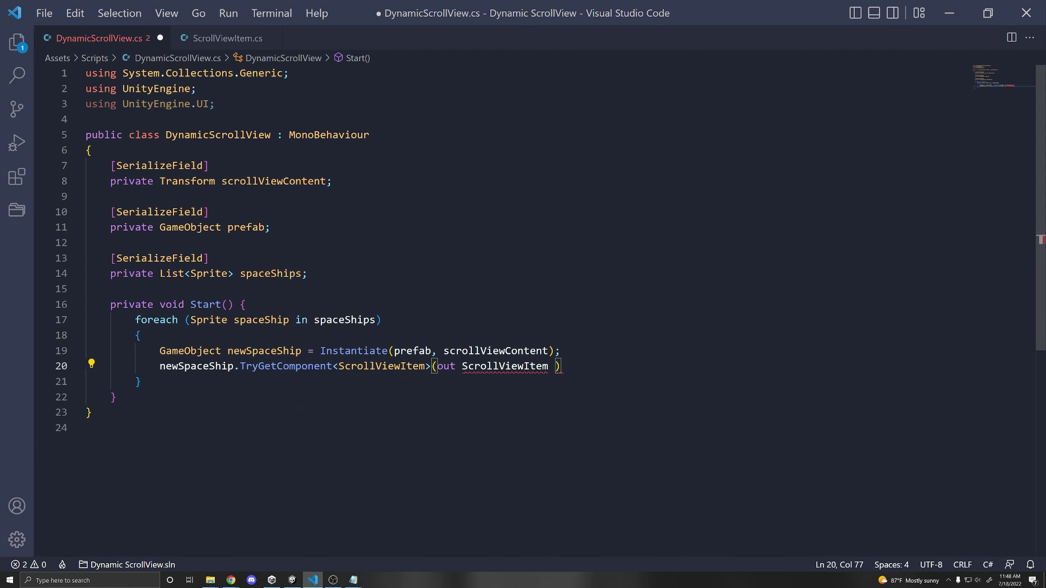
type("item")
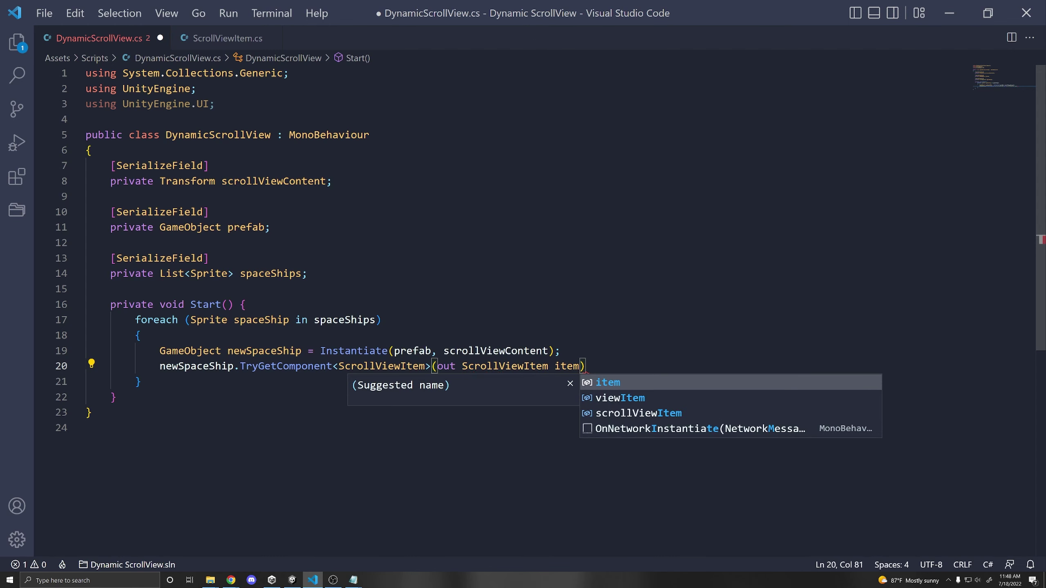
type(") {")
Turn the TryGetComponent call into the condition of an if statement with a braced body, spaced after the if keyword.
key("Return")
left_click(159, 366)
type("if(")
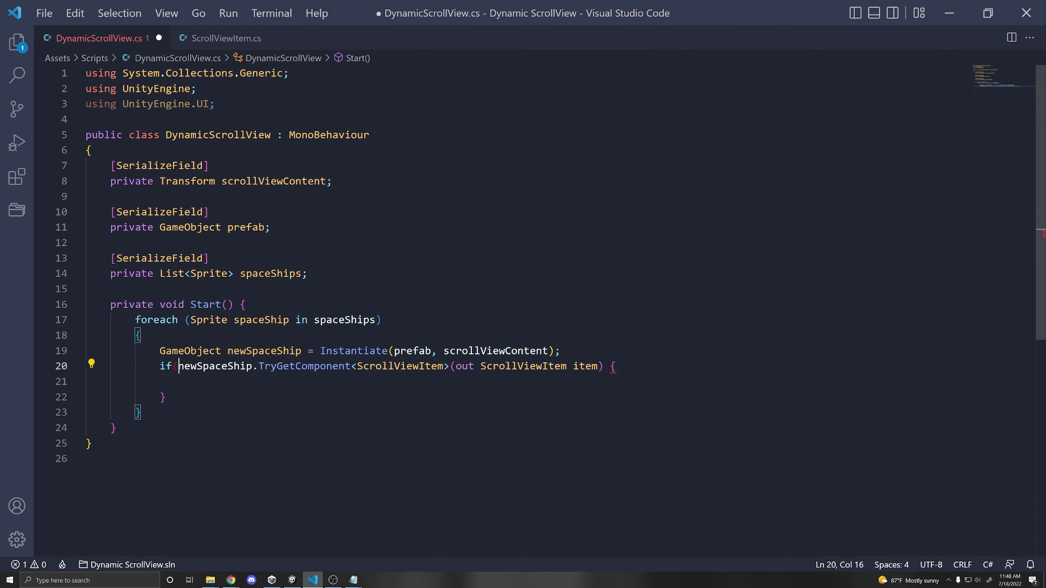
left_click(603, 366)
type(")")
left_click(165, 397)
left_click_drag(178, 365, 598, 365)
left_click(166, 397)
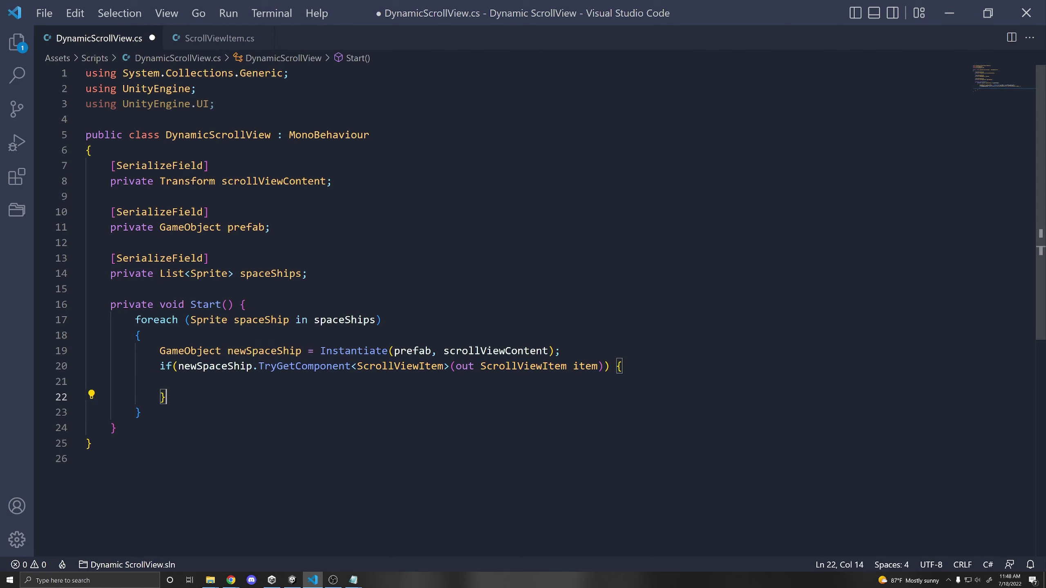
left_click(87, 382)
key("Tab")
left_click(178, 366)
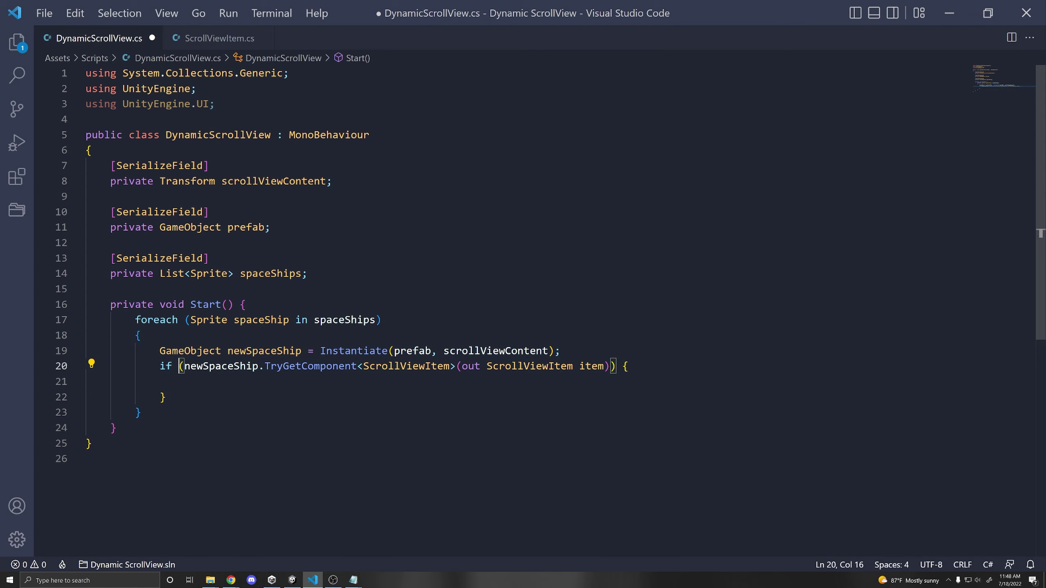
Inside the if block, call item.ChangeImage with spaceShip as its argument.
left_click(86, 381)
key("Tab")
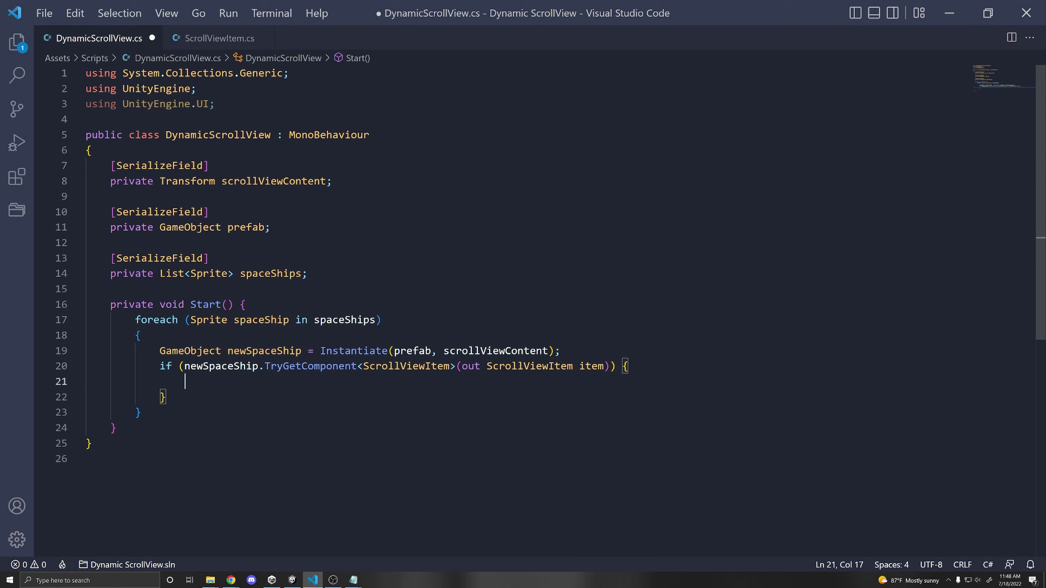
type("item.Chan")
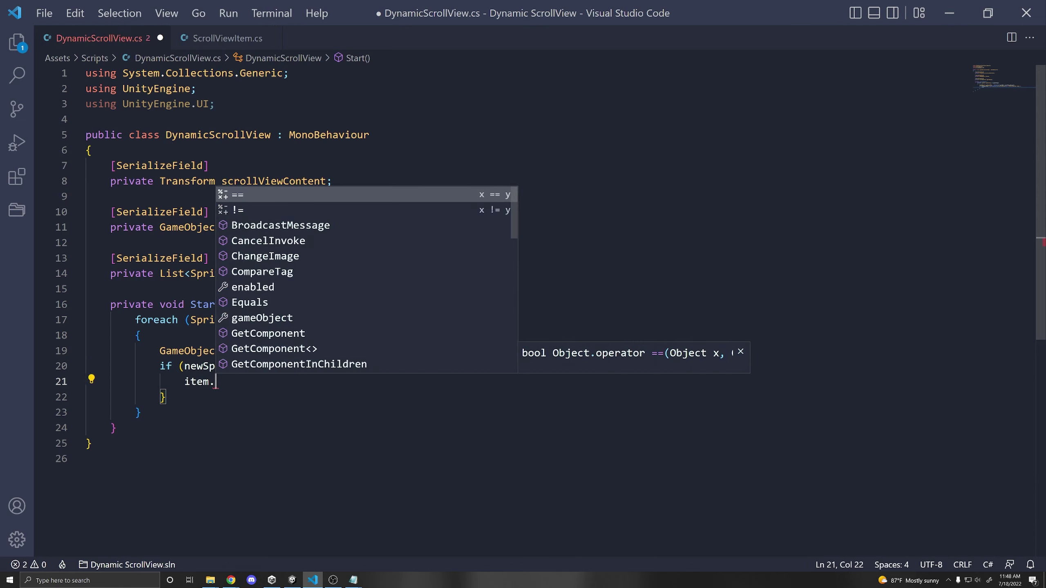
key("Tab")
type("();")
key("Left")
key("Left")
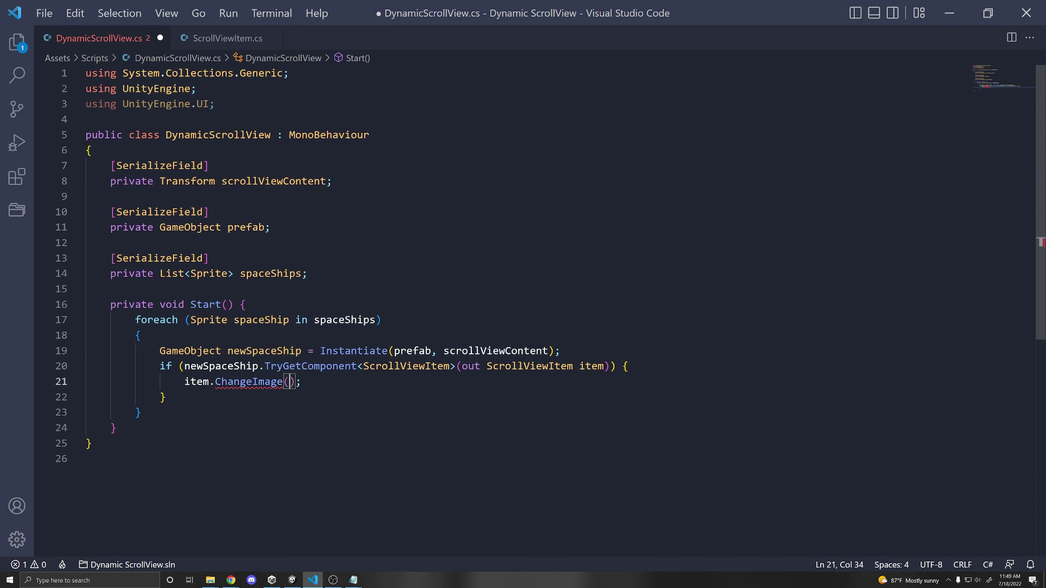
type("spaceShip")
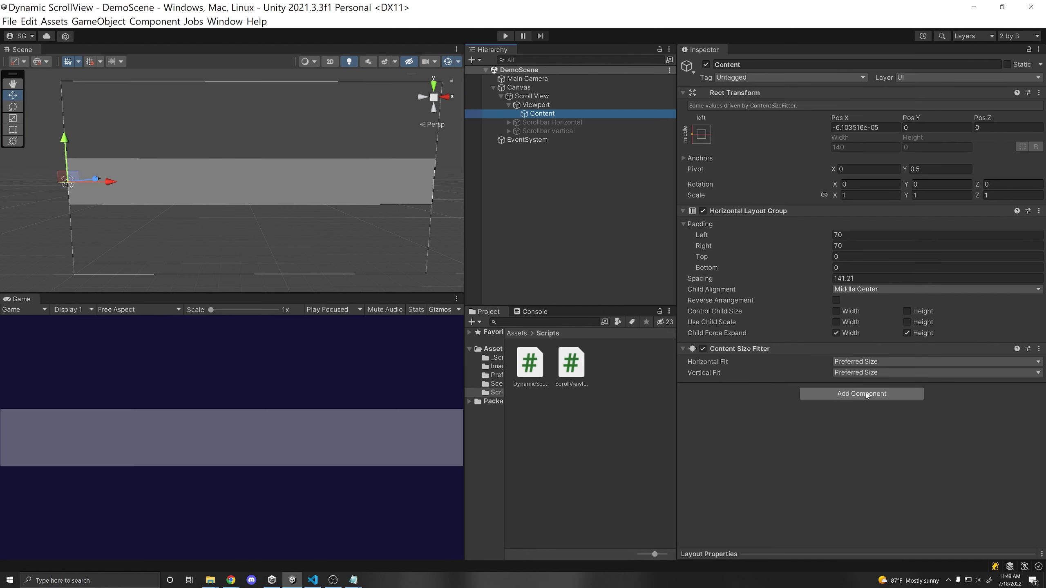
Add the Dynamic Scroll View script to the Content object and assign Content itself as its Scroll View Content.
left_click(867, 395)
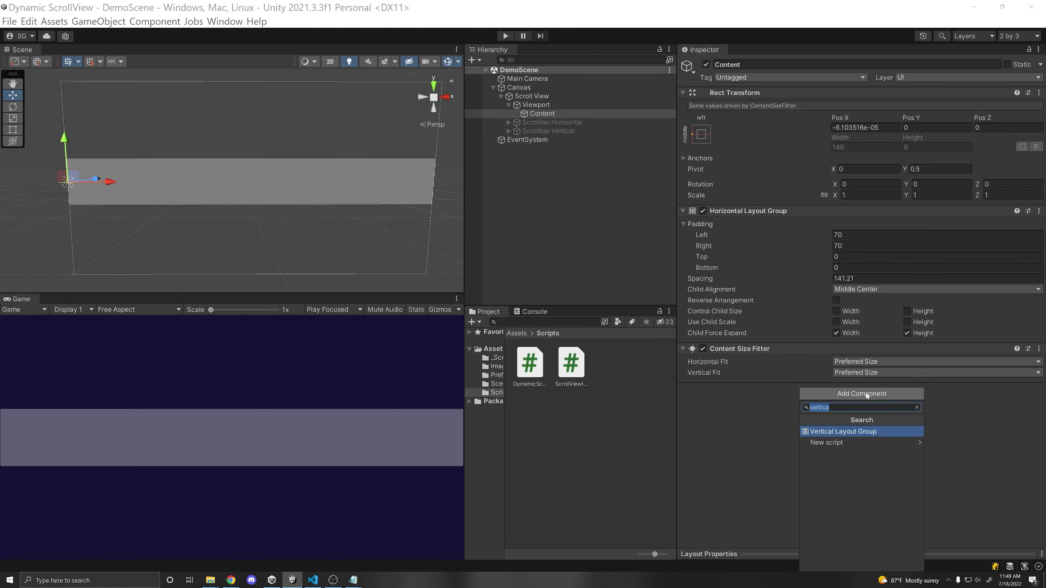
type("dyna")
key("Return")
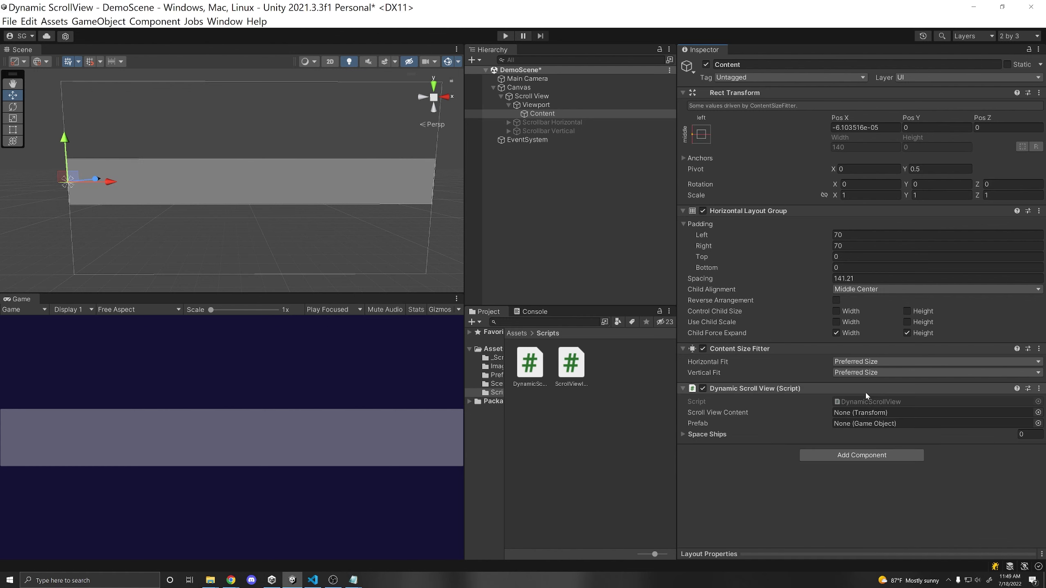
left_click_drag(539, 114, 846, 412)
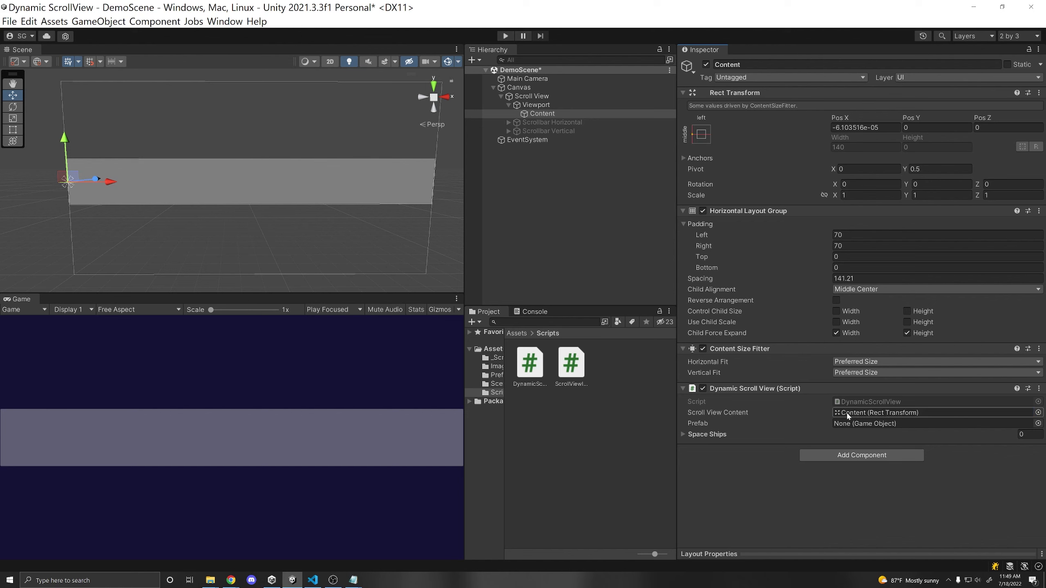
Set the Dynamic Scroll View script's Prefab to the SpaceShip asset.
left_click(1039, 424)
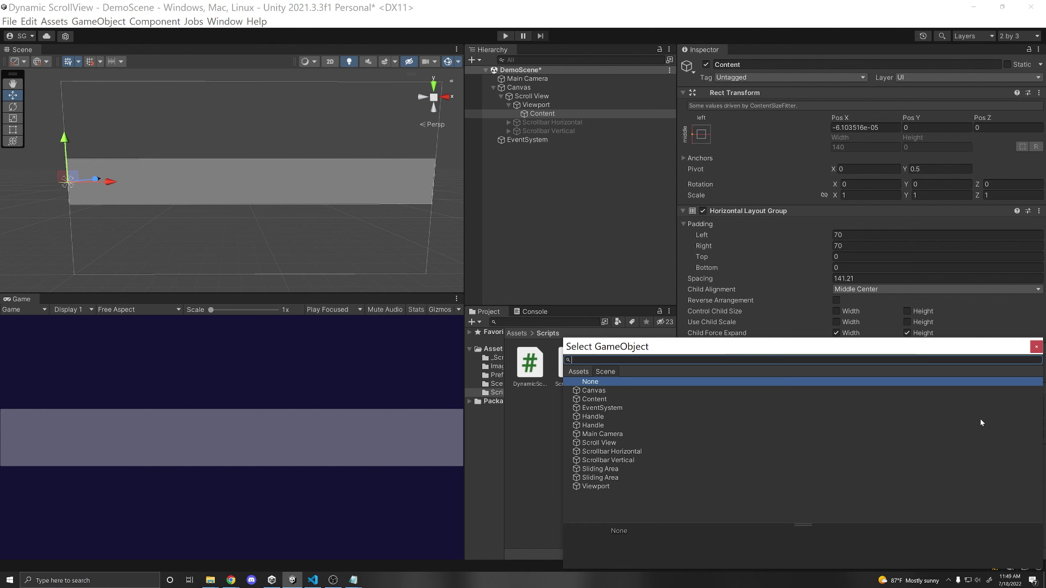
left_click(578, 371)
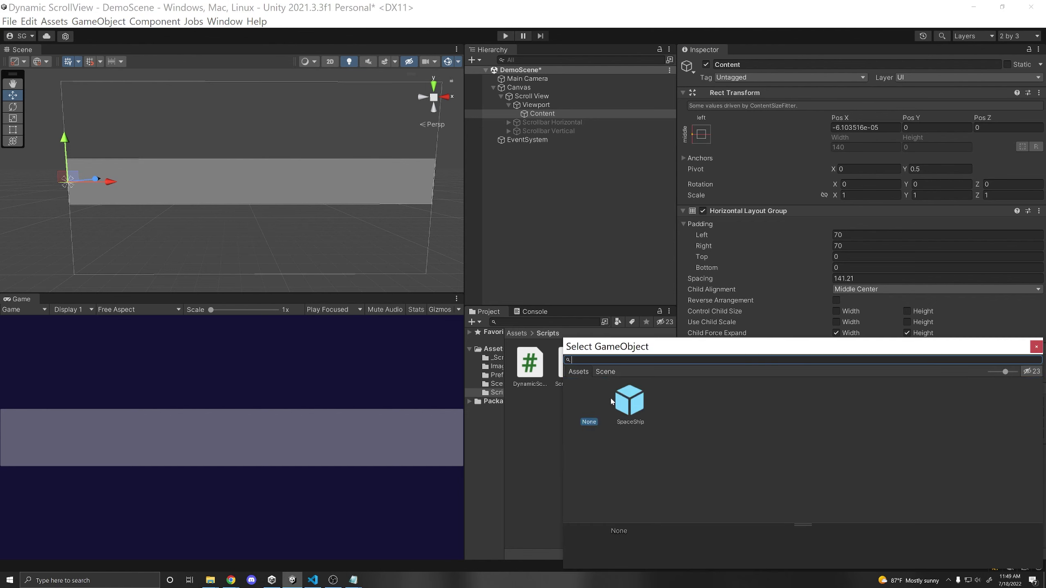
double_click(630, 402)
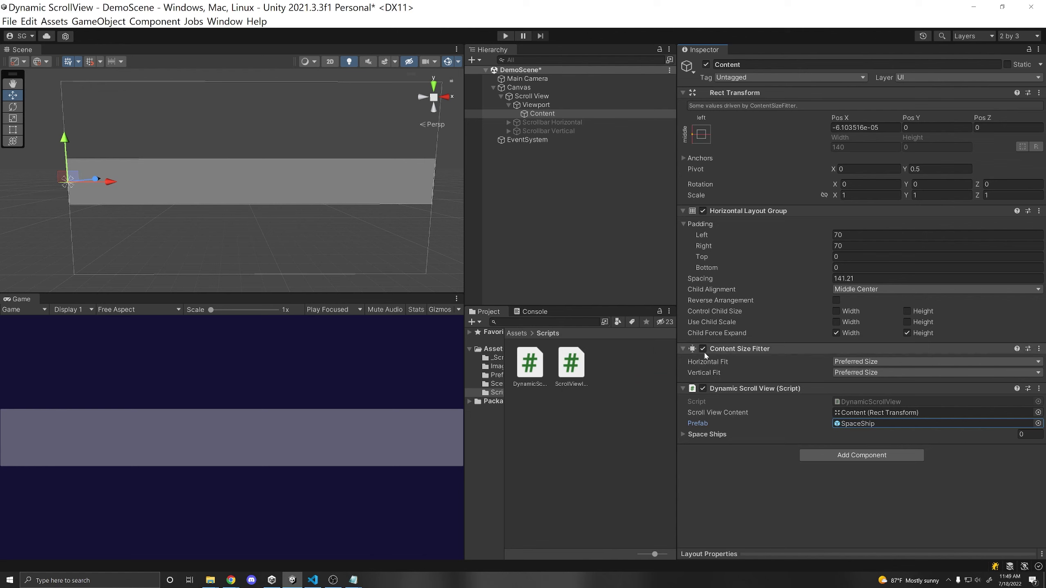
Expand the script's Space Ships list and browse the ship sprites in the Assets/Images folder.
left_click(686, 435)
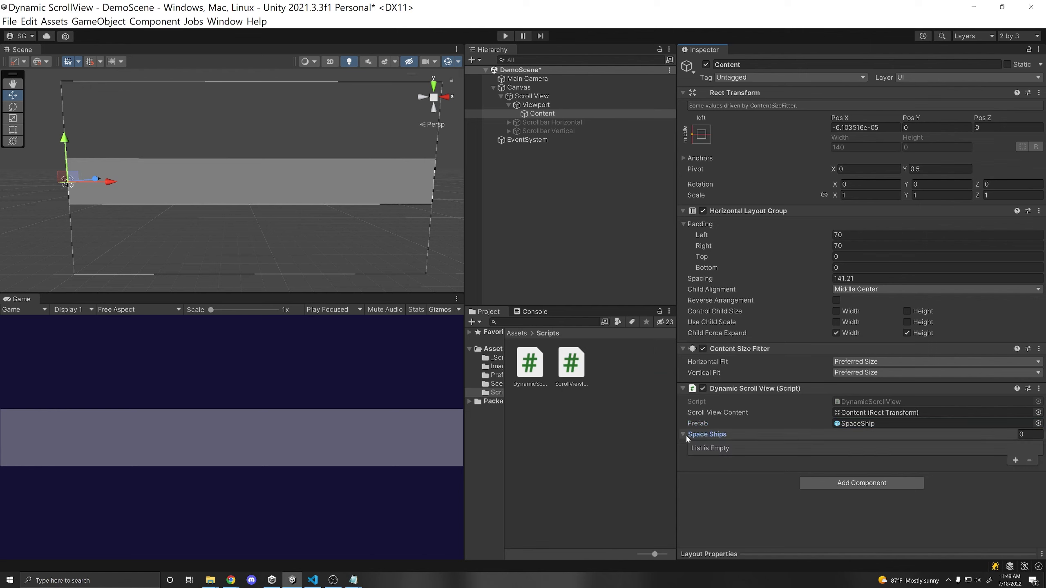
left_click(517, 334)
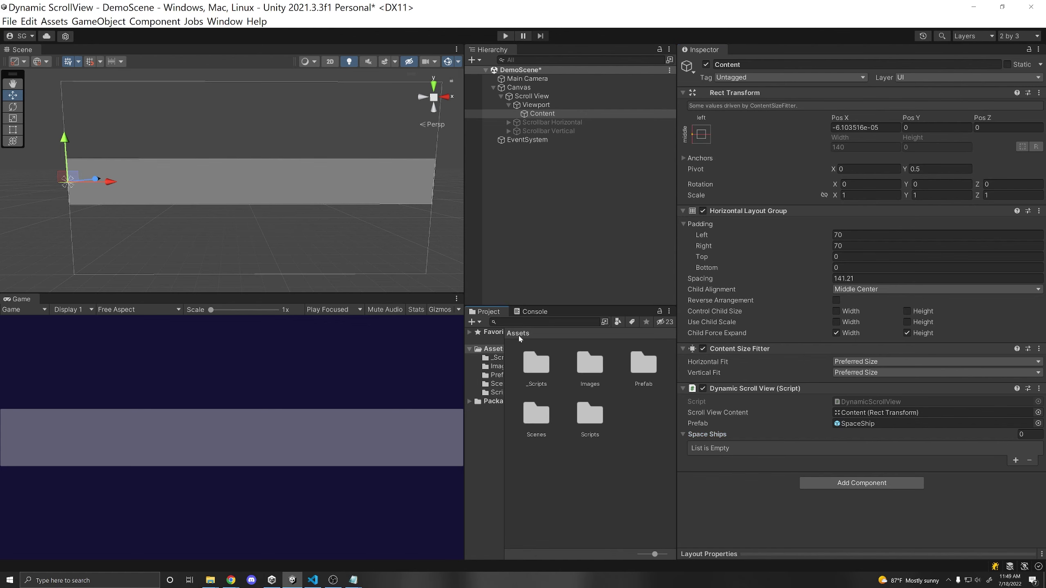
double_click(588, 365)
scroll(605, 513, "down", 5)
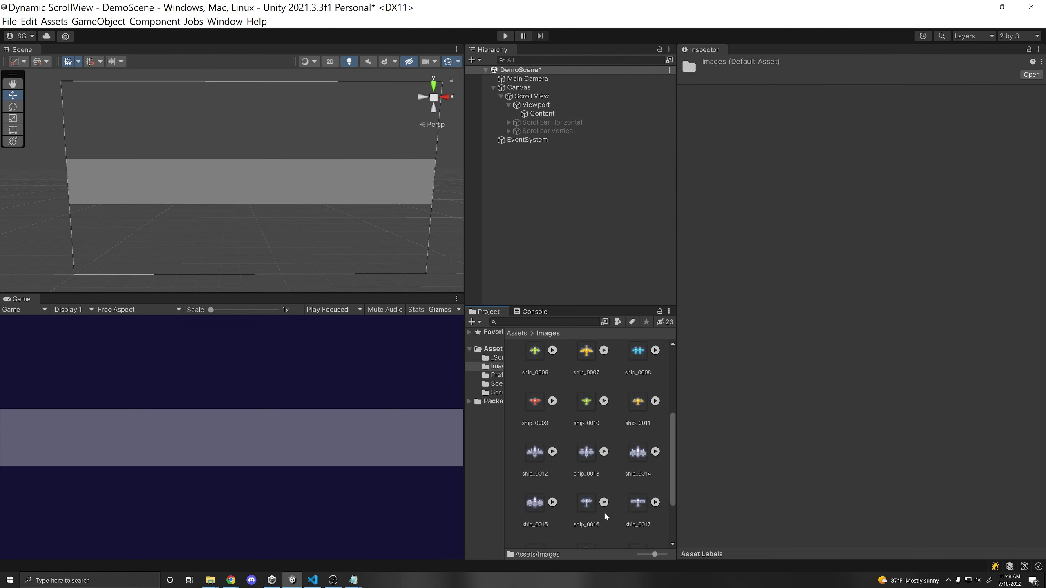
scroll(607, 511, "up", 5)
left_click(531, 364)
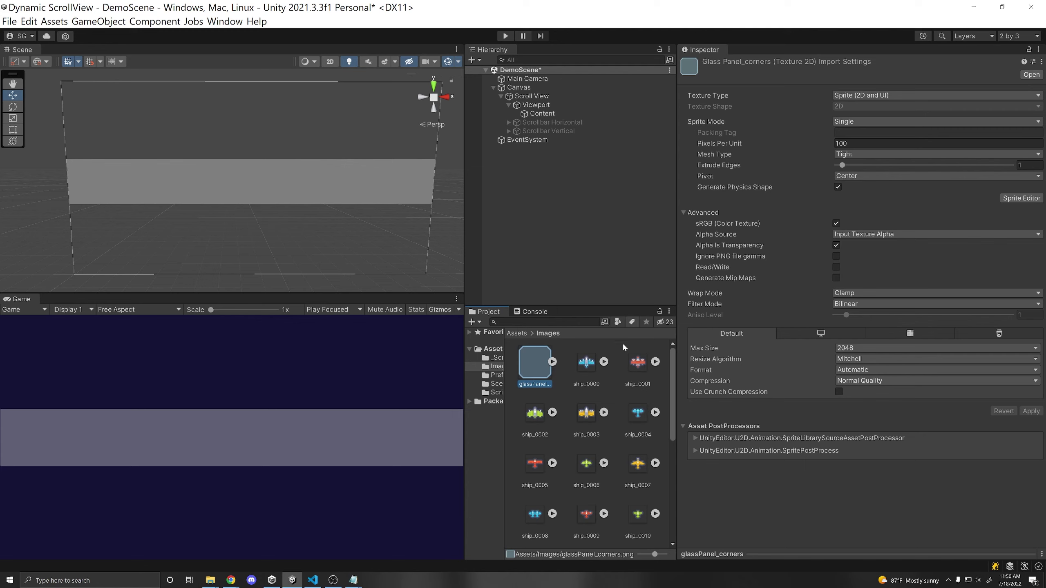
left_click(591, 362)
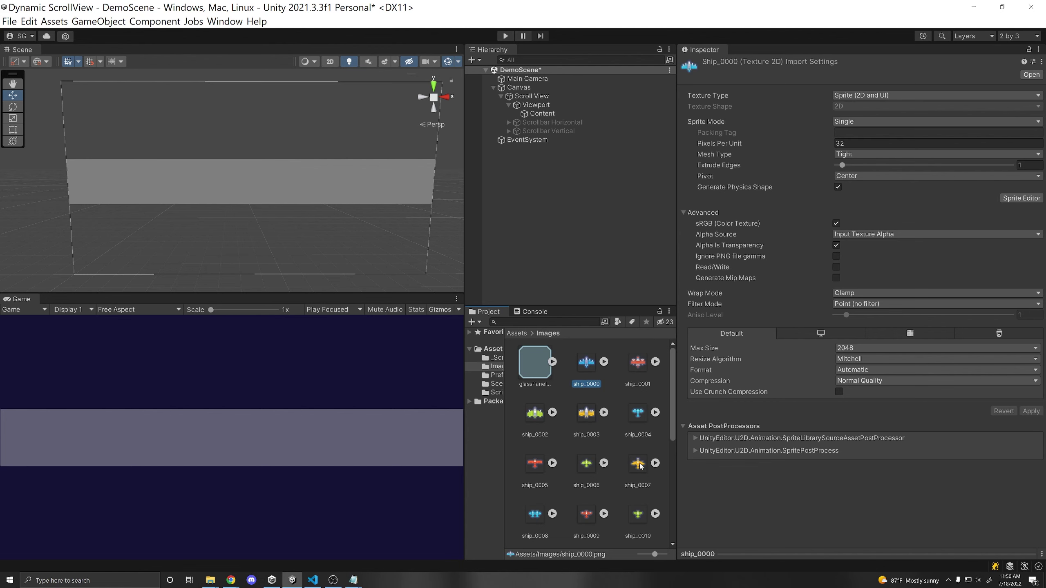
Reselect the Content object and lock the Inspector on it.
left_click(560, 114)
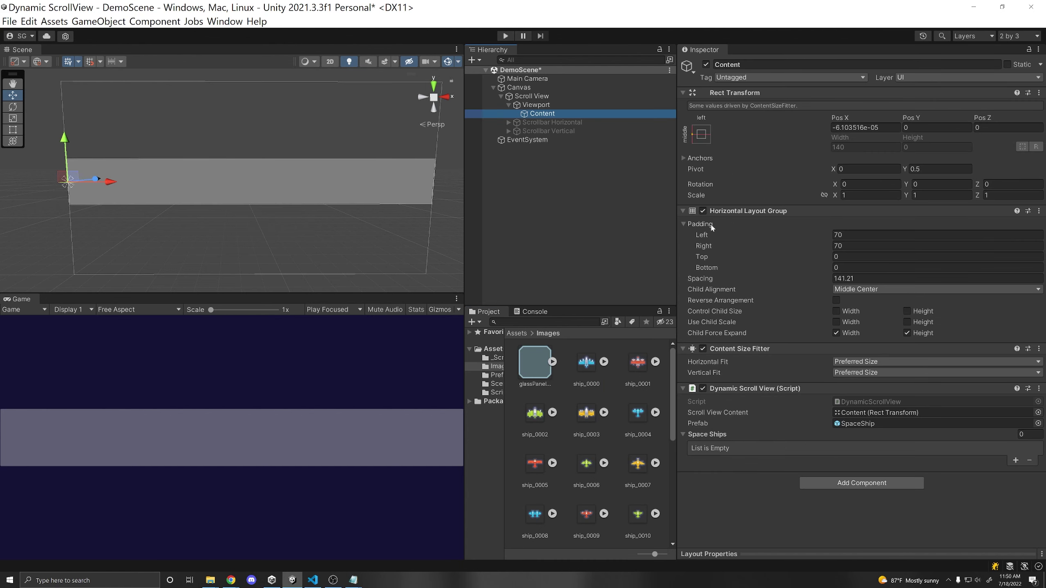
right_click(699, 52)
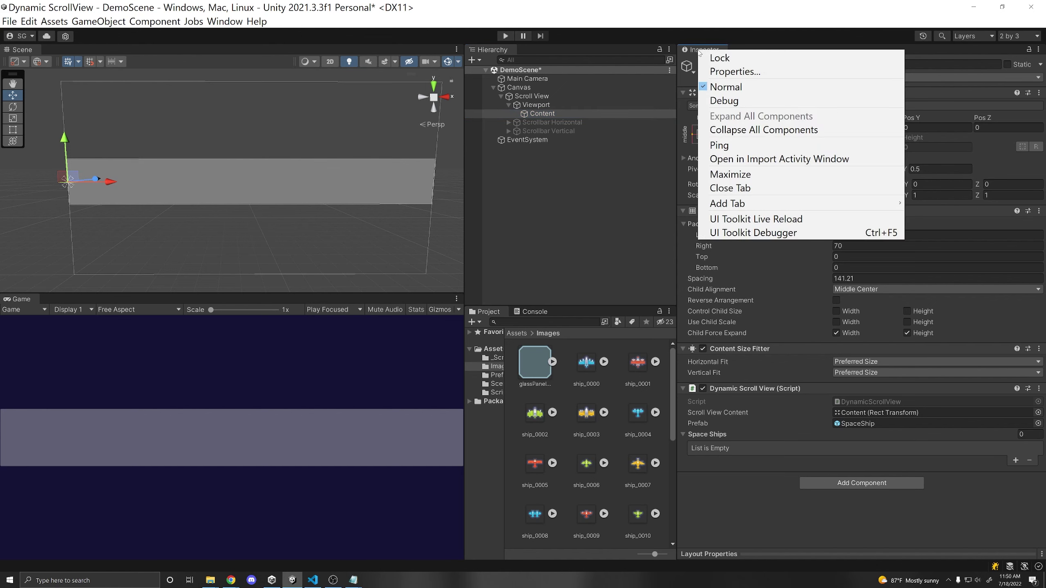
left_click(725, 58)
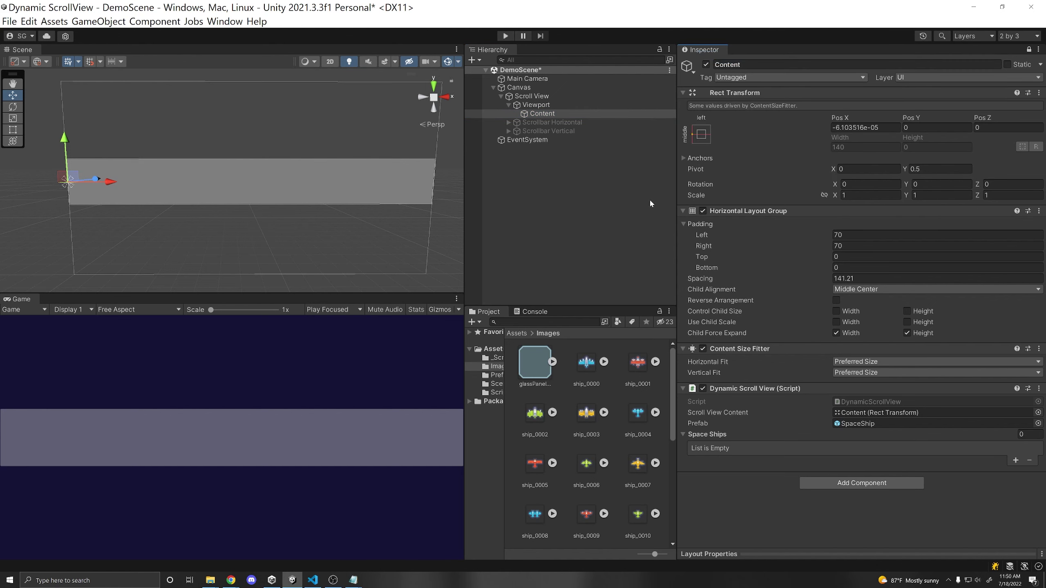
Fill the Space Ships list with sprites ship_0000 through ship_0023, check its entries and unlock the Inspector.
left_click(579, 372)
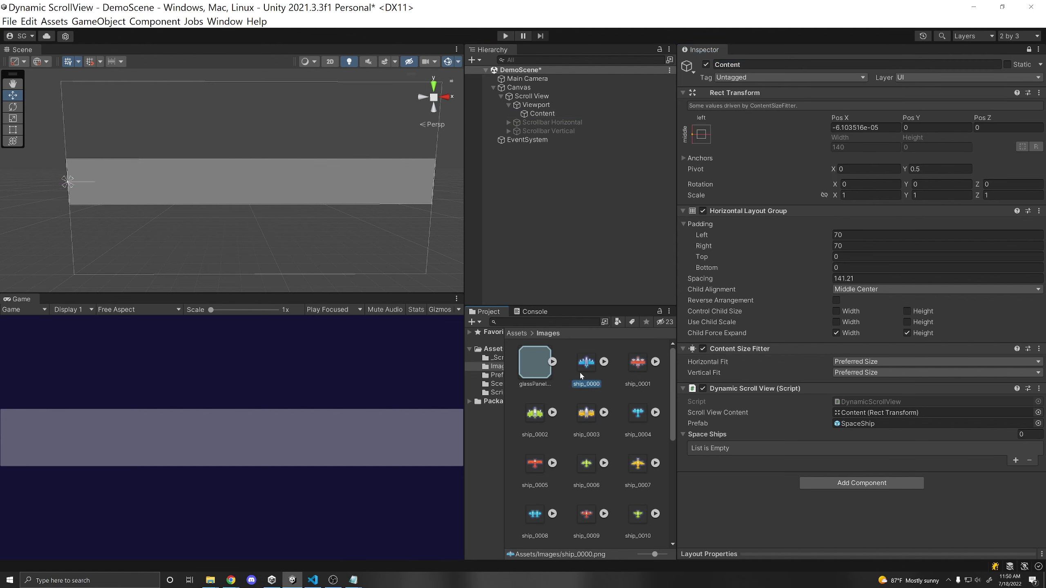
scroll(580, 372, "down", 5)
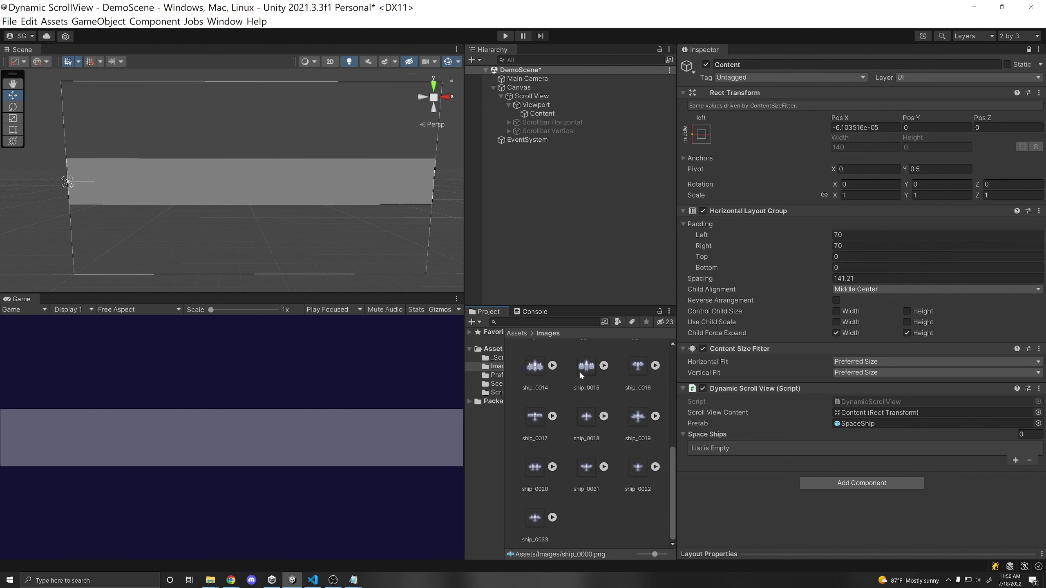
left_click(534, 520, "shift")
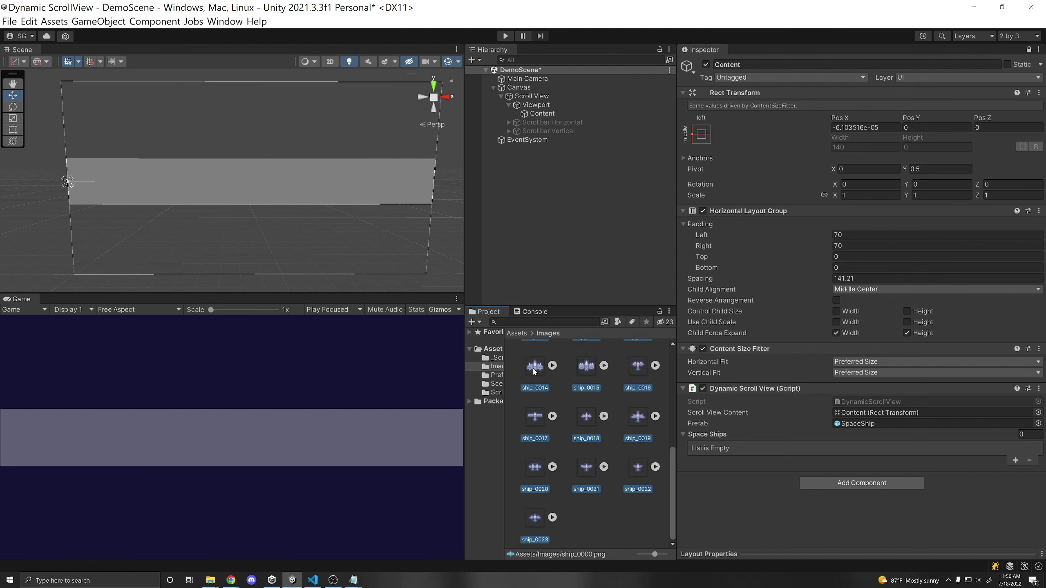
left_click_drag(534, 372, 721, 438)
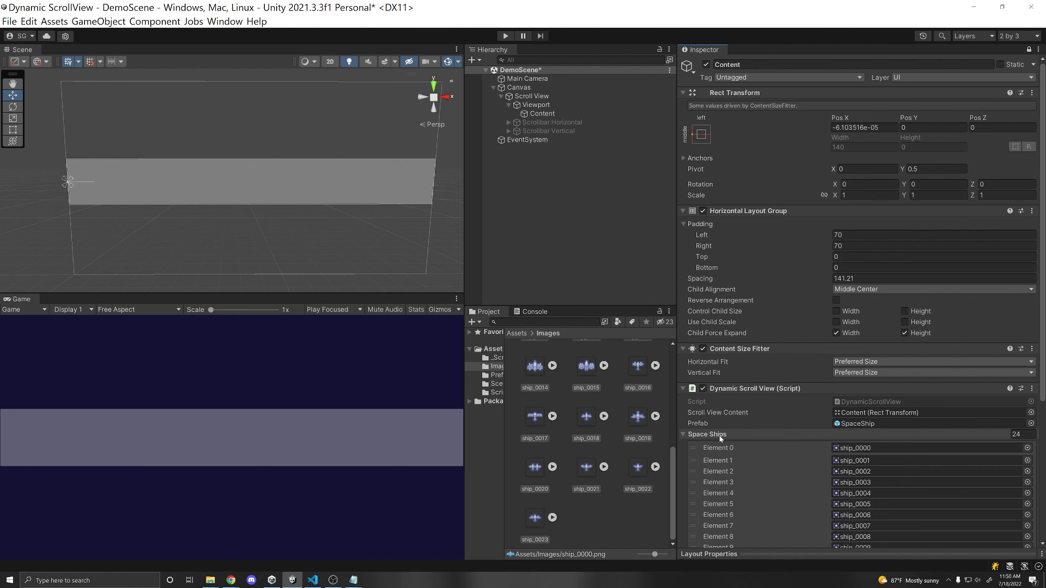
scroll(761, 454, "down", 5)
scroll(760, 453, "up", 2)
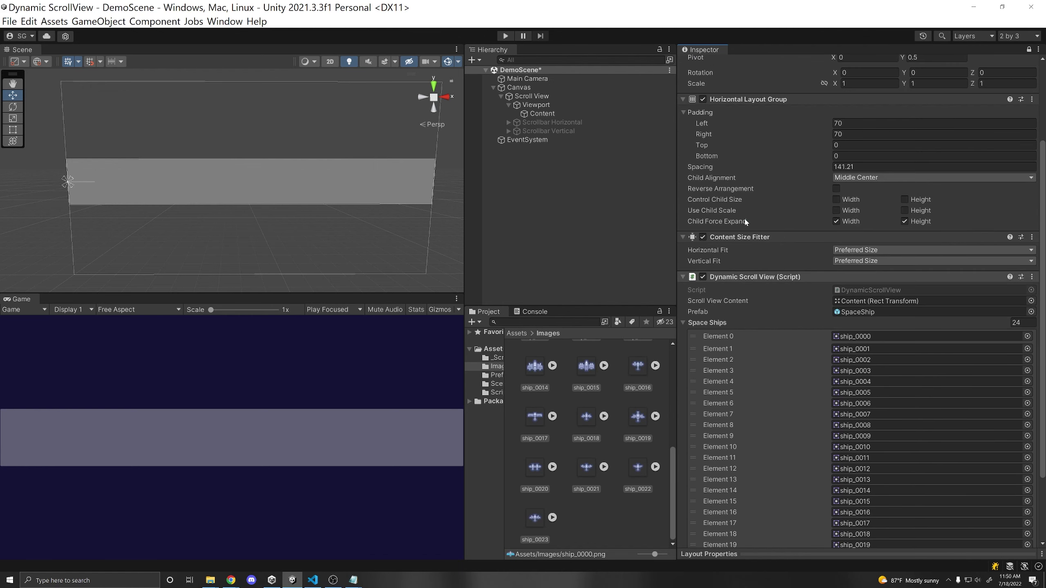
right_click(694, 50)
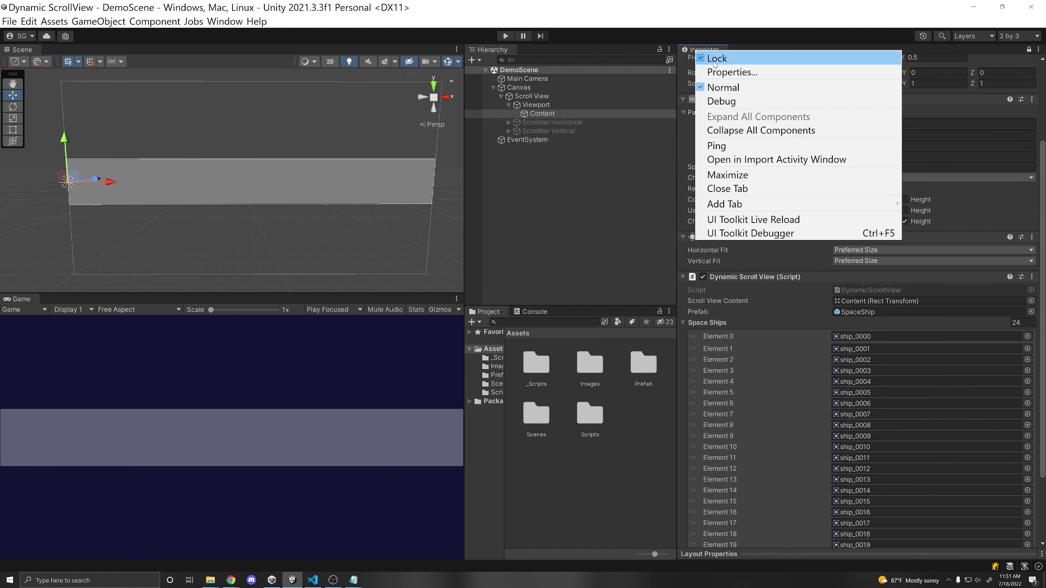
left_click(714, 61)
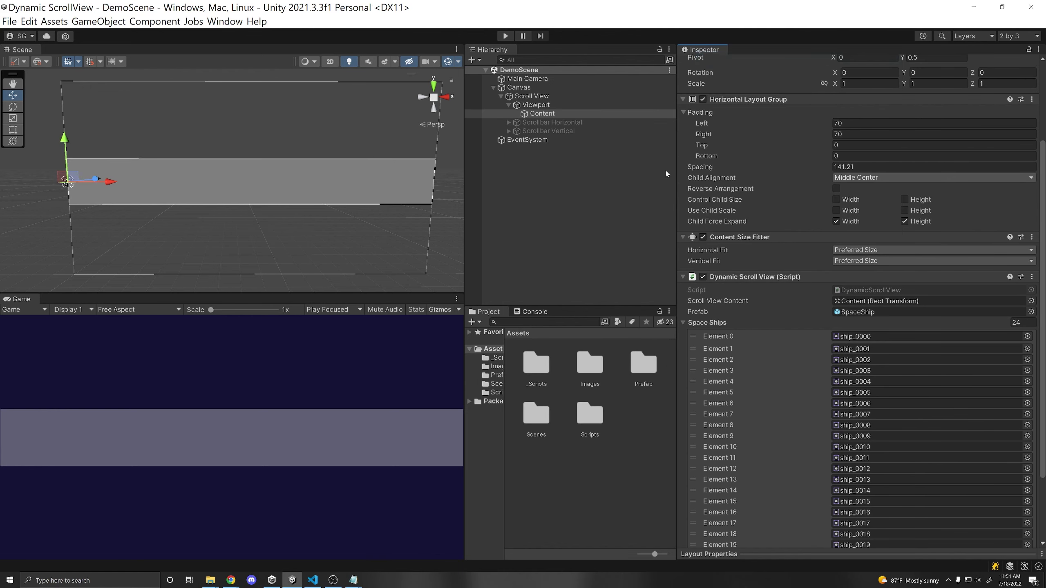
Open the SpaceShip prefab, add the Scroll View Item script to its root and assign the ship_0000 child as Child Image.
double_click(643, 363)
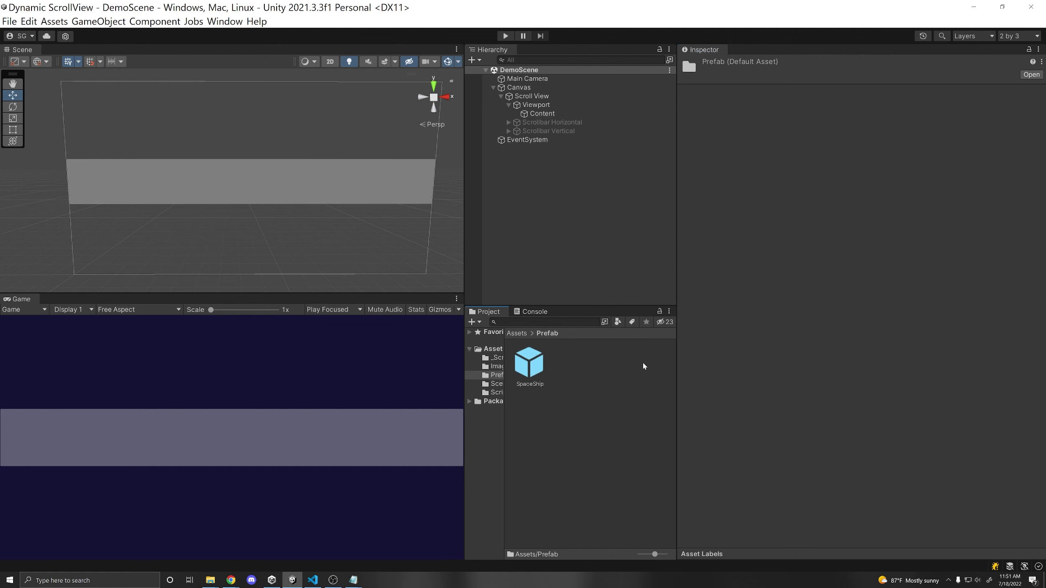
double_click(530, 362)
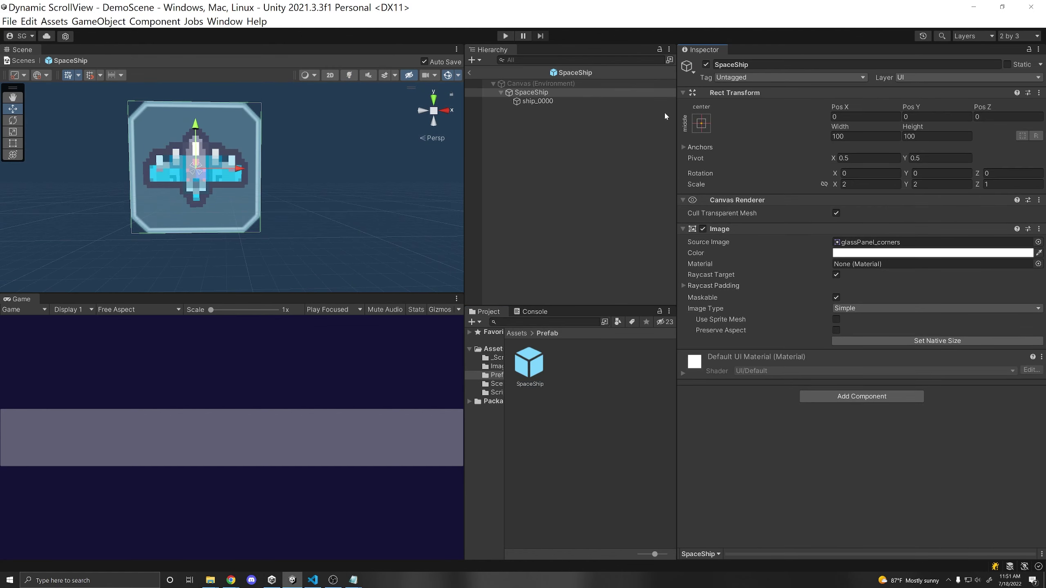
left_click(537, 93)
left_click(814, 399)
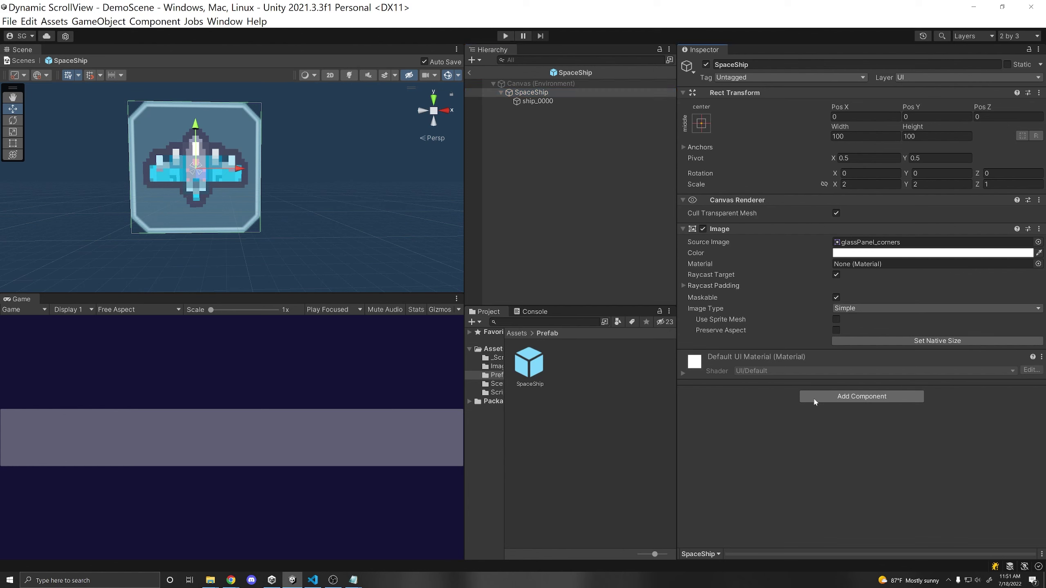
type("item")
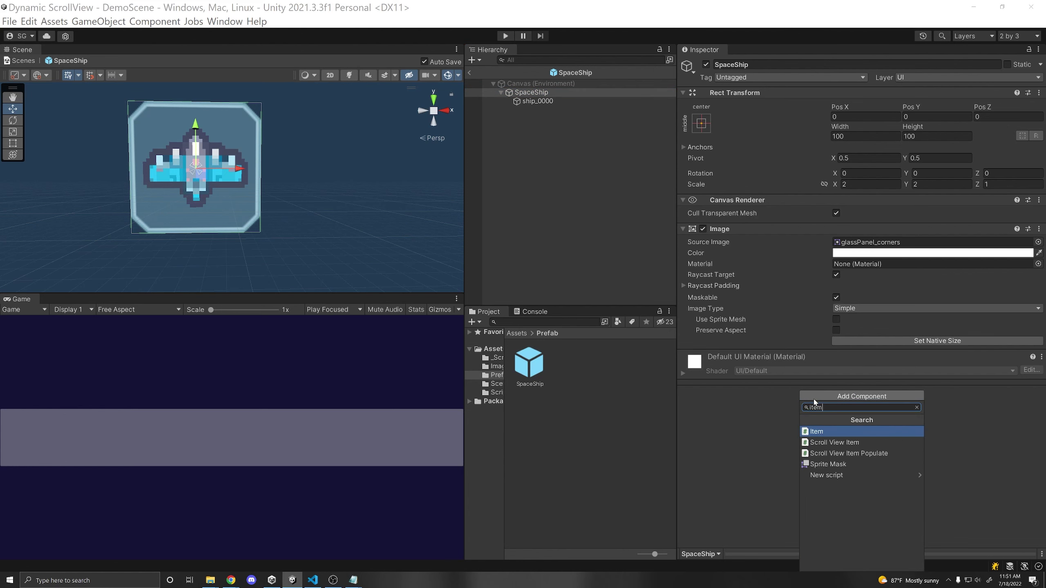
key("Down")
key("Return")
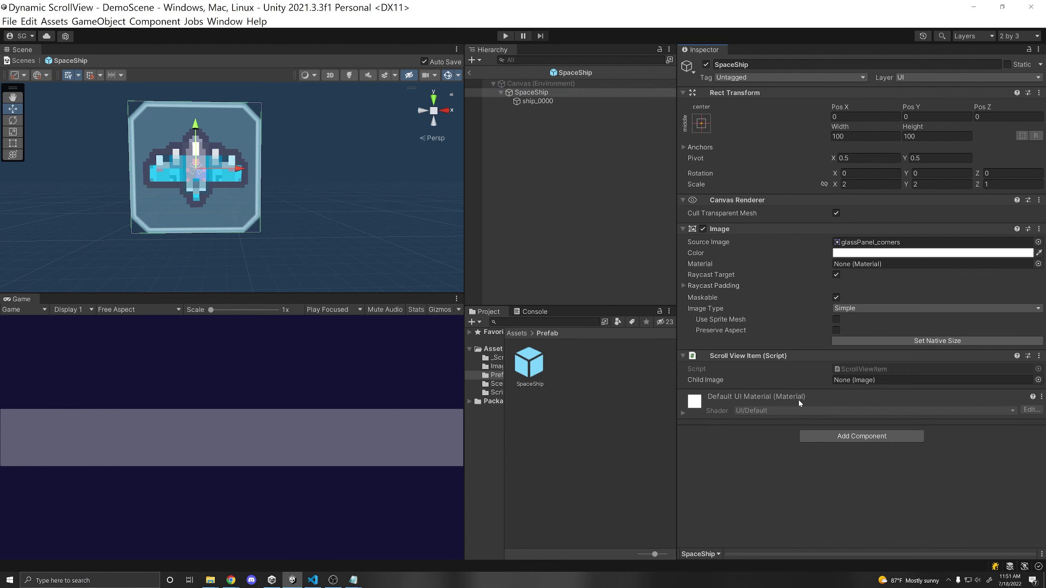
left_click_drag(538, 102, 905, 380)
Run DemoScene and scroll horizontally through the row of spaceship items in the game view.
key("ctrl+p")
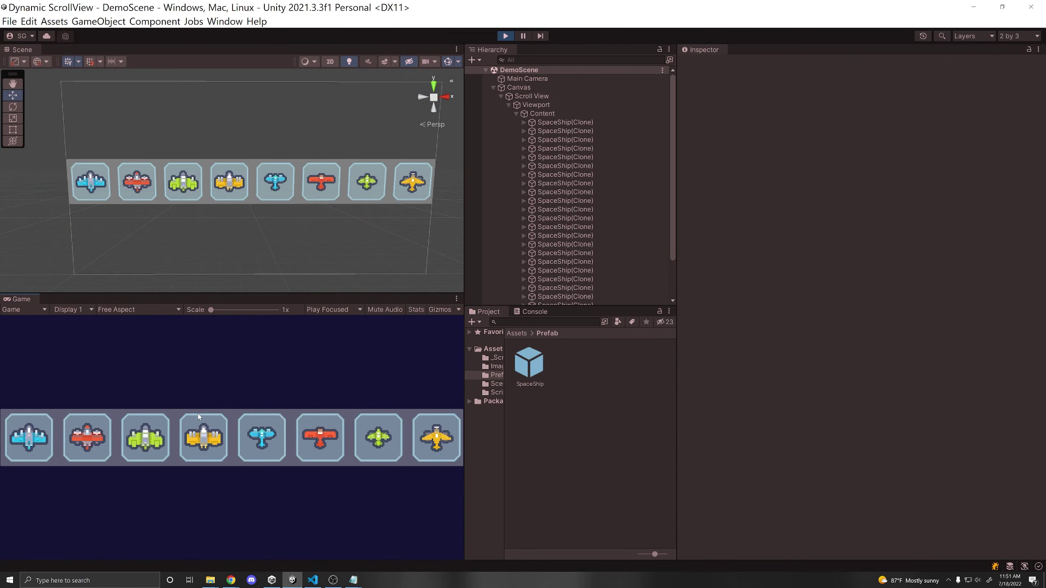
left_click_drag(273, 443, 172, 449)
left_click_drag(373, 459, 152, 448)
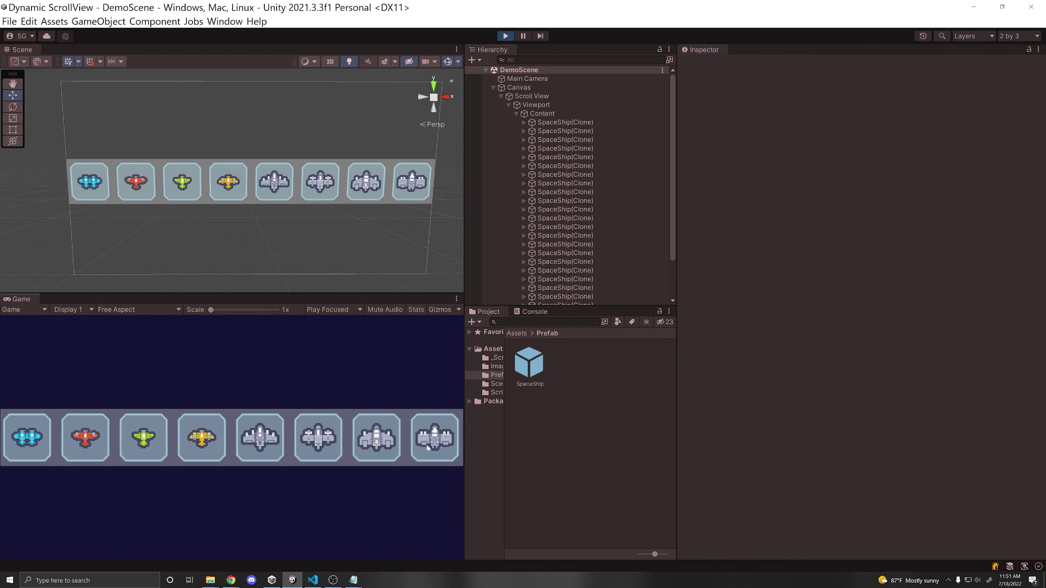
scroll(427, 448, "down", 5)
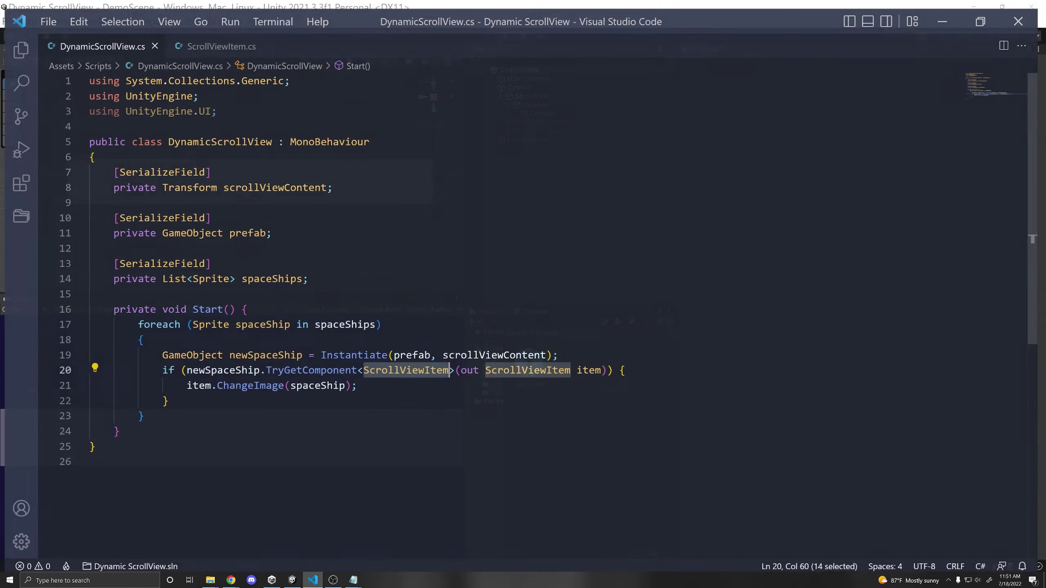
Switch to Visual Studio Code and add the IPointerClickHandler interface after MonoBehaviour in ScrollViewItem.cs's class declaration.
left_click(222, 46)
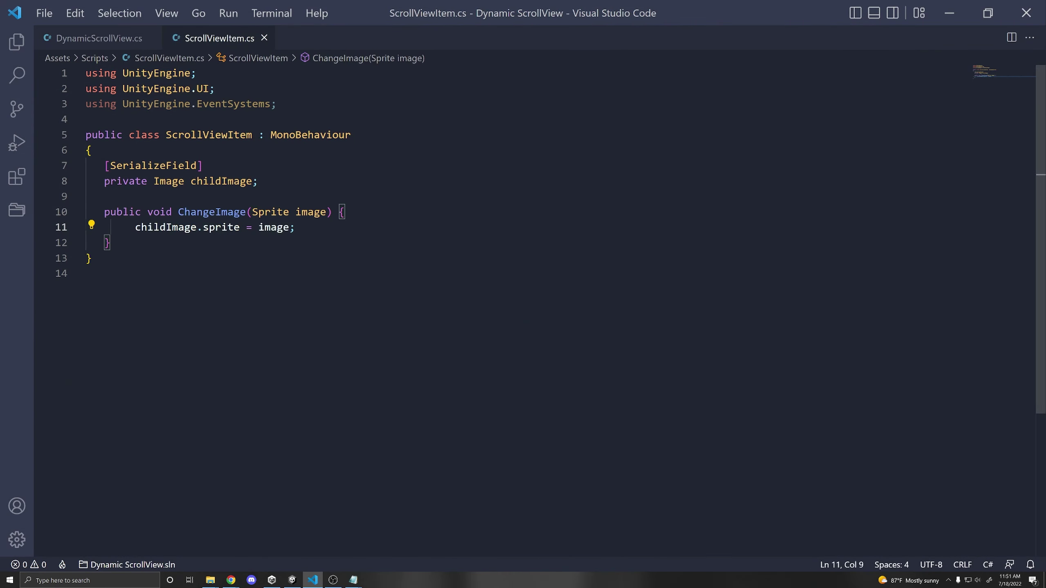
left_click(351, 135)
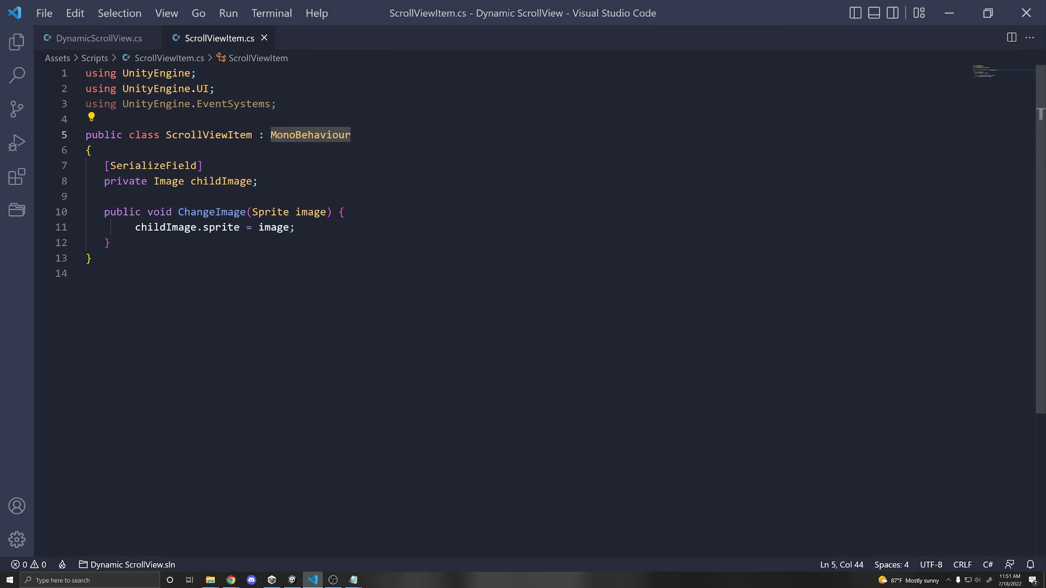
left_click_drag(277, 104, 86, 104)
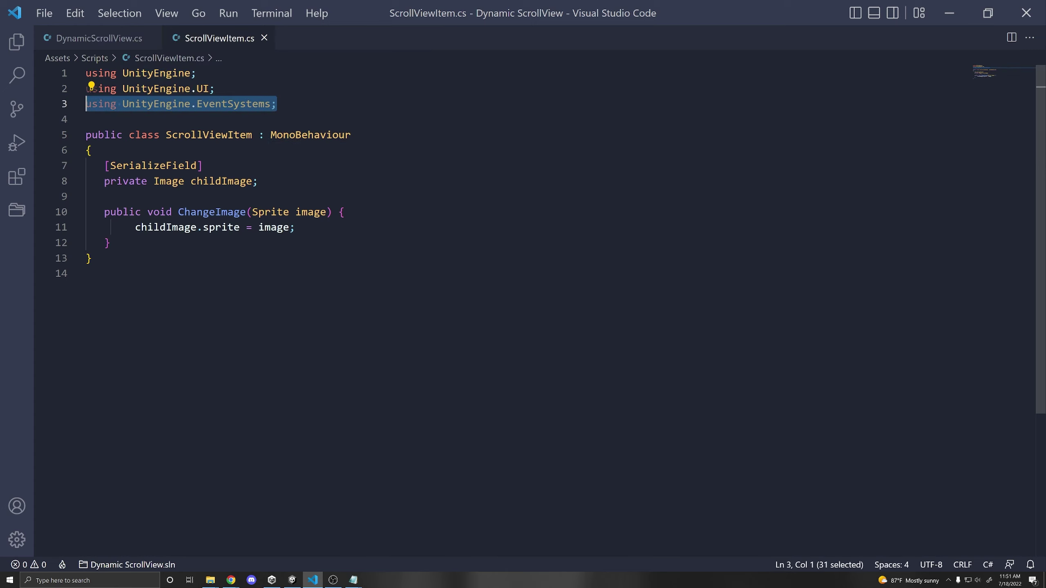
left_click(351, 135)
type(", ")
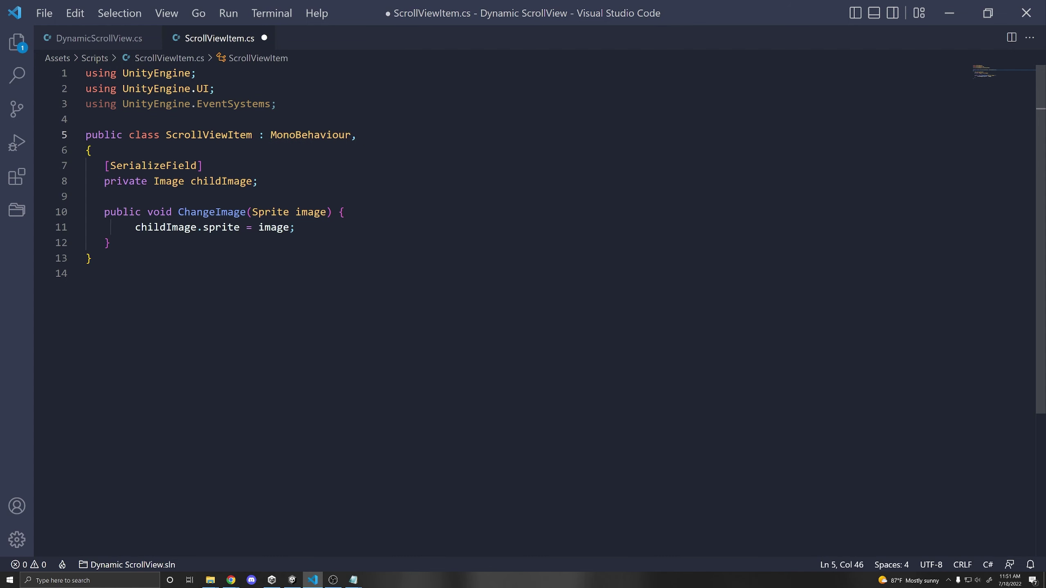
type("Ip")
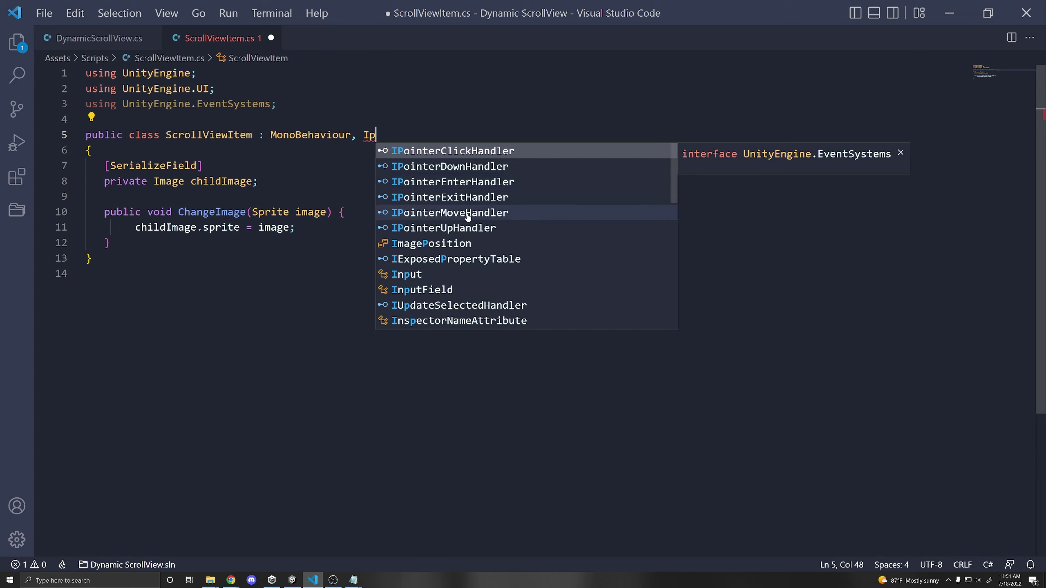
key("Return")
Insert two empty lines below the ChangeImage method and check which member the IPointerClickHandler interface requires.
left_click(110, 242)
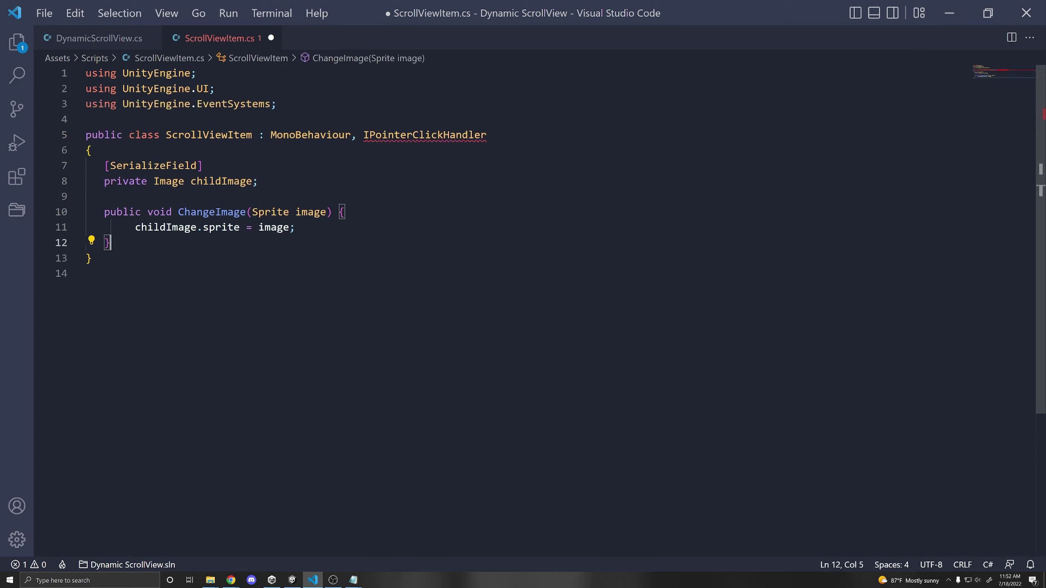
key("Return")
key("Return")
left_click(378, 208)
mouse_move(425, 134)
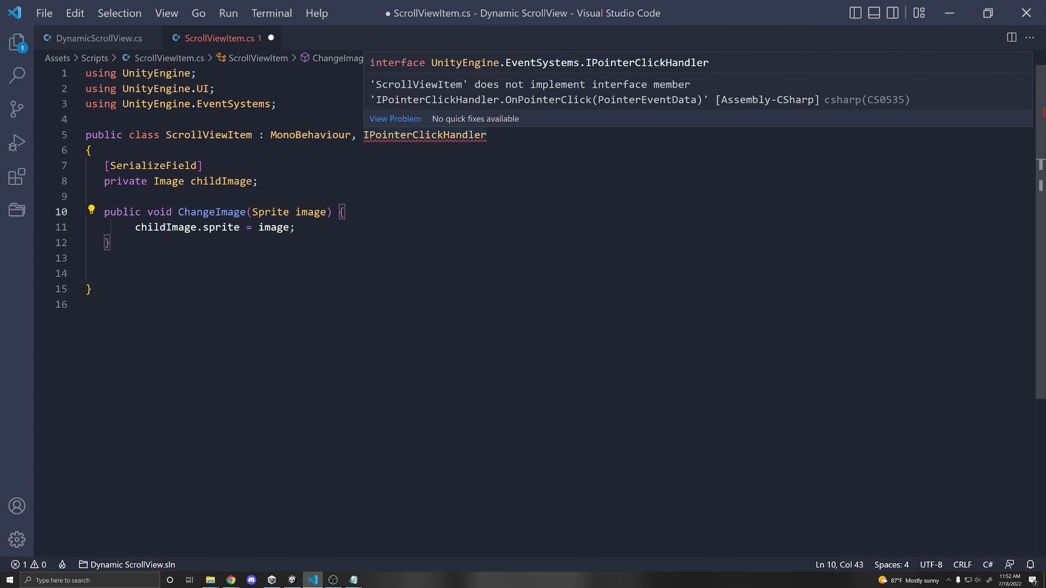
Generate the implementation of the IPointerClickHandler interface in the ScrollViewItem class with the Implement interface quick fix.
left_click(258, 181)
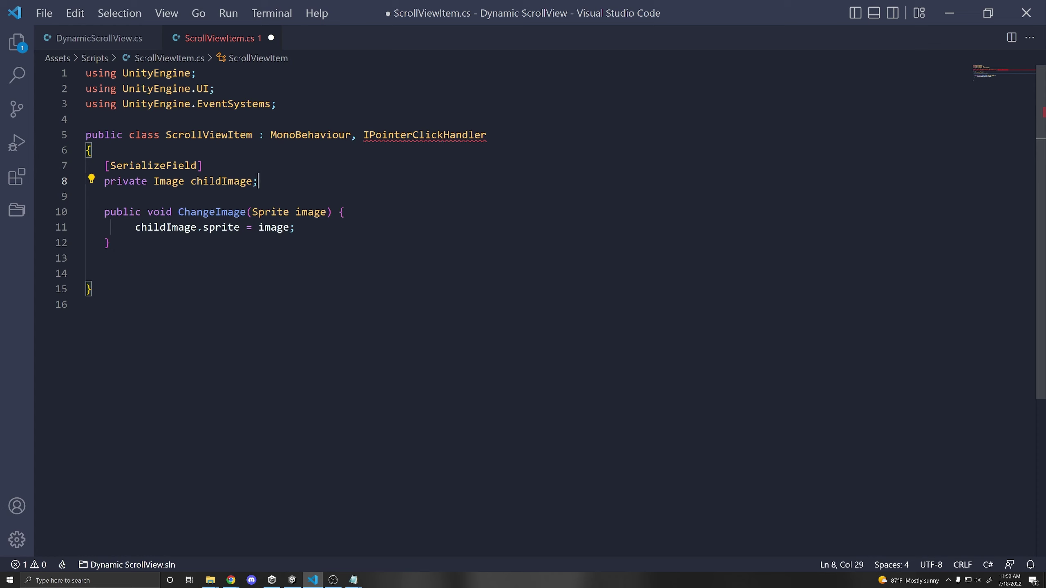
left_click(425, 137)
key("ctrl+period")
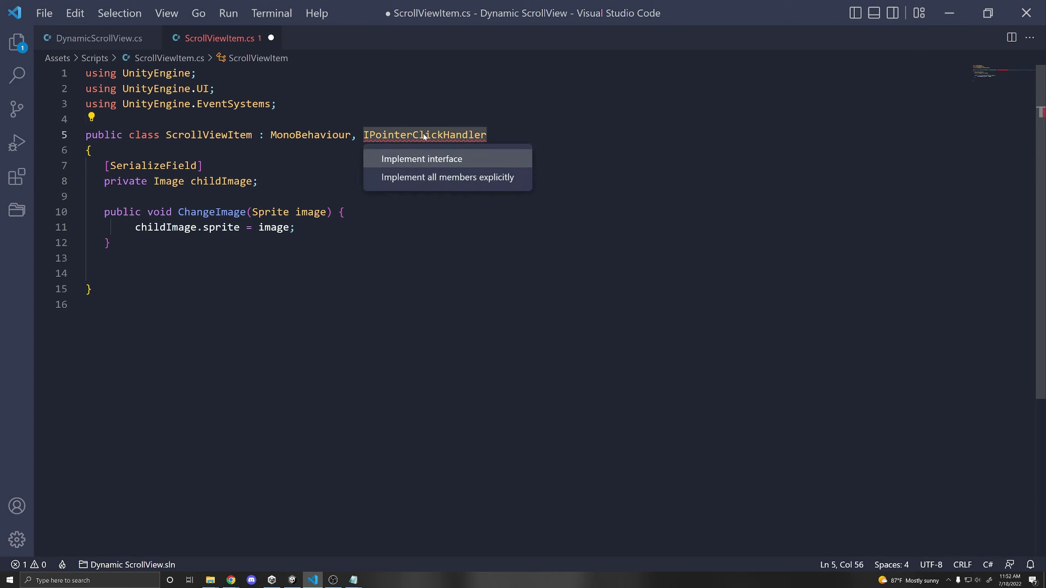
left_click(420, 159)
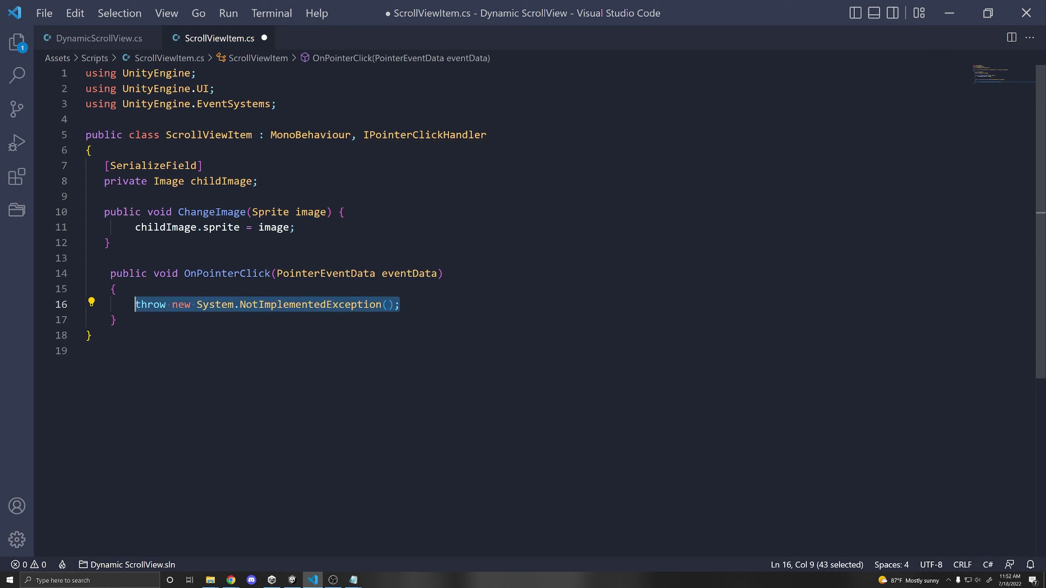
Replace the placeholder exception in OnPointerClick with Debug.Log("Clicked Item"); and save ScrollViewItem.cs.
type("Debug.Log(\"Click")
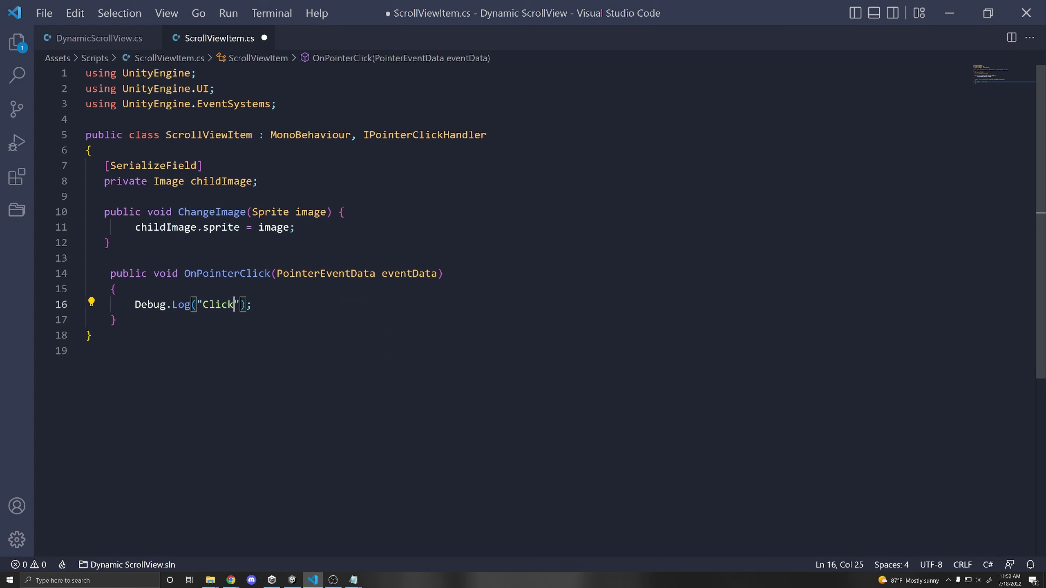
type("ed Item")
key("ctrl+s")
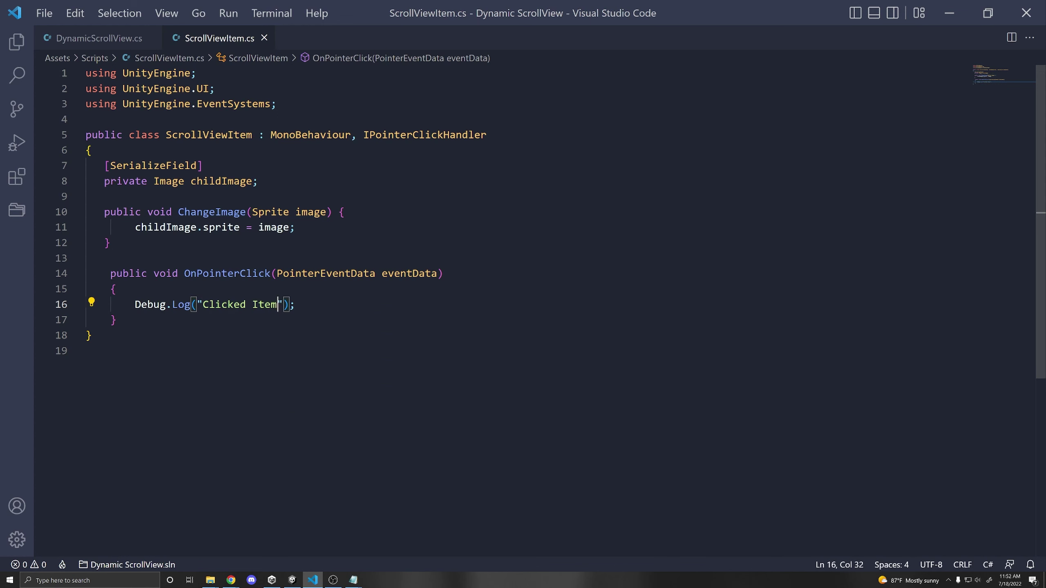
Switch to Unity, show the Console and test pointer clicks on the first three spaceship items in the running game view.
left_click(949, 13)
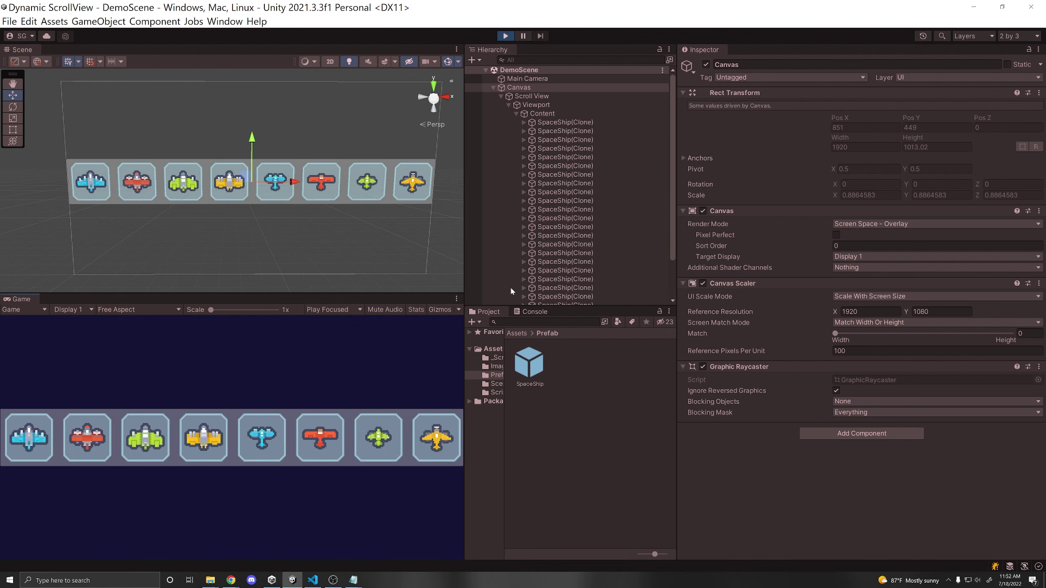
left_click(534, 311)
left_click(29, 437)
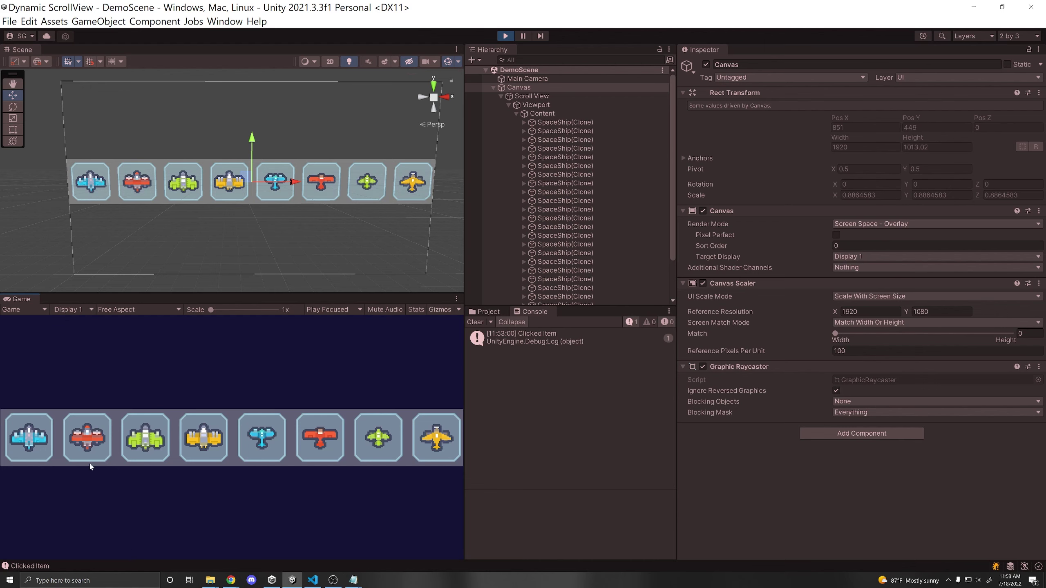
left_click(91, 438)
left_click(145, 428)
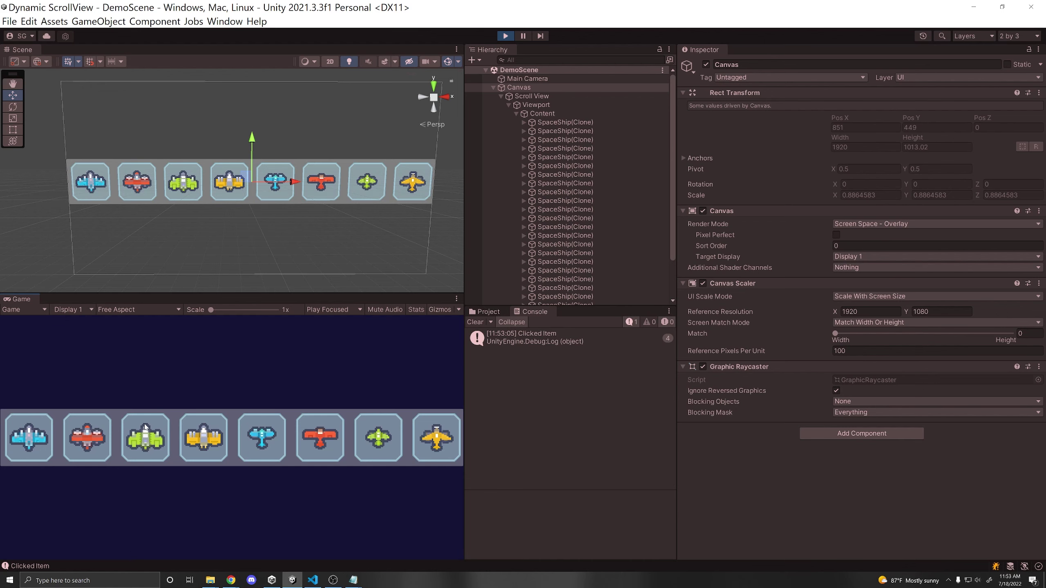